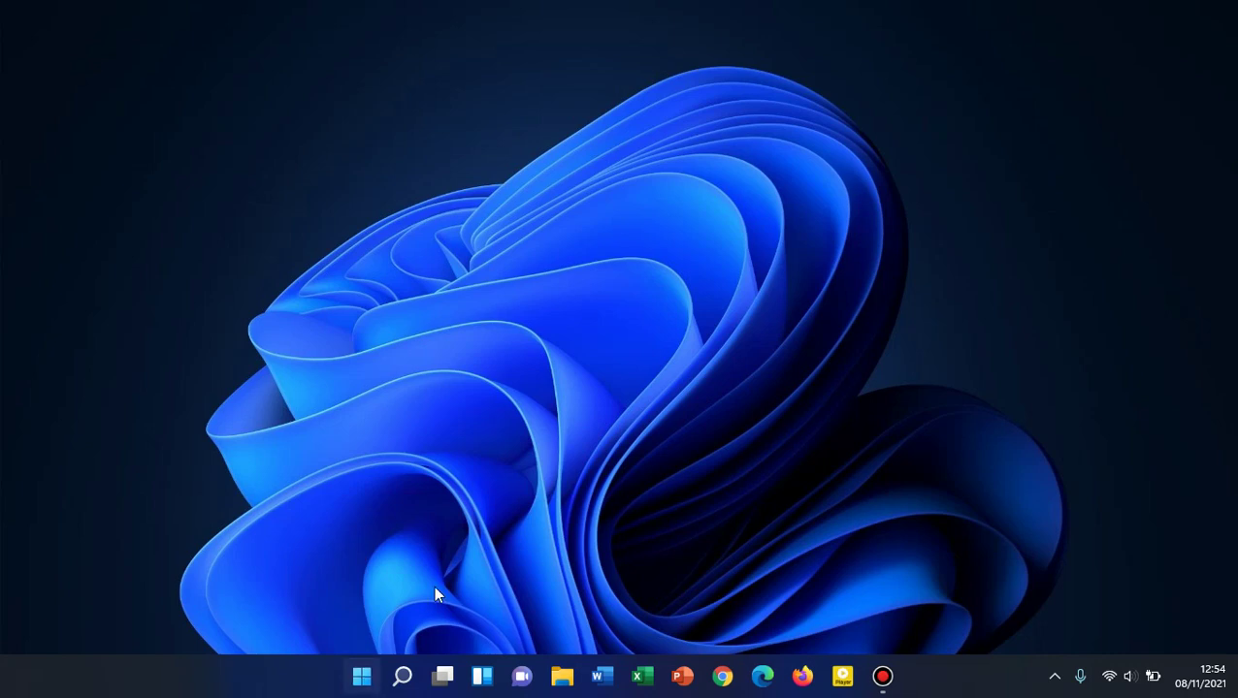
Launch a new blank Notepad document from the Start menu.
left_click(356, 676)
left_click(609, 197)
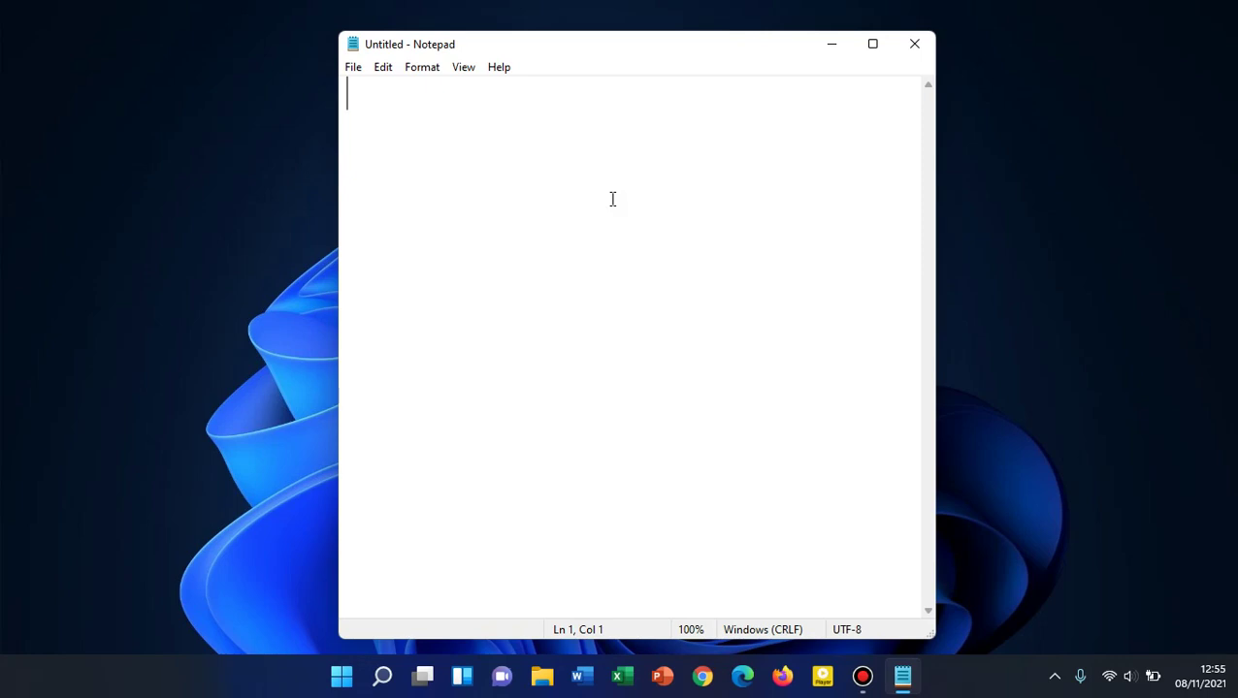
Write the title 'Fungsi Teks Ms. Excel' and the item '1. Left' on separate lines.
type("Fungsi Teks Ms. Excel")
key("Return")
type("1. ")
type("LFe")
key("BackSpace")
key("BackSpace")
type("eft")
key("Return")
key("Return")
Add the line '=Left(Alamat sel;jumlah karakter)' and begin '=Mid(Alamat sel;dari kiri;'.
type("=Lfet(")
key("BackSpace")
key("BackSpace")
key("BackSpace")
type("ft(")
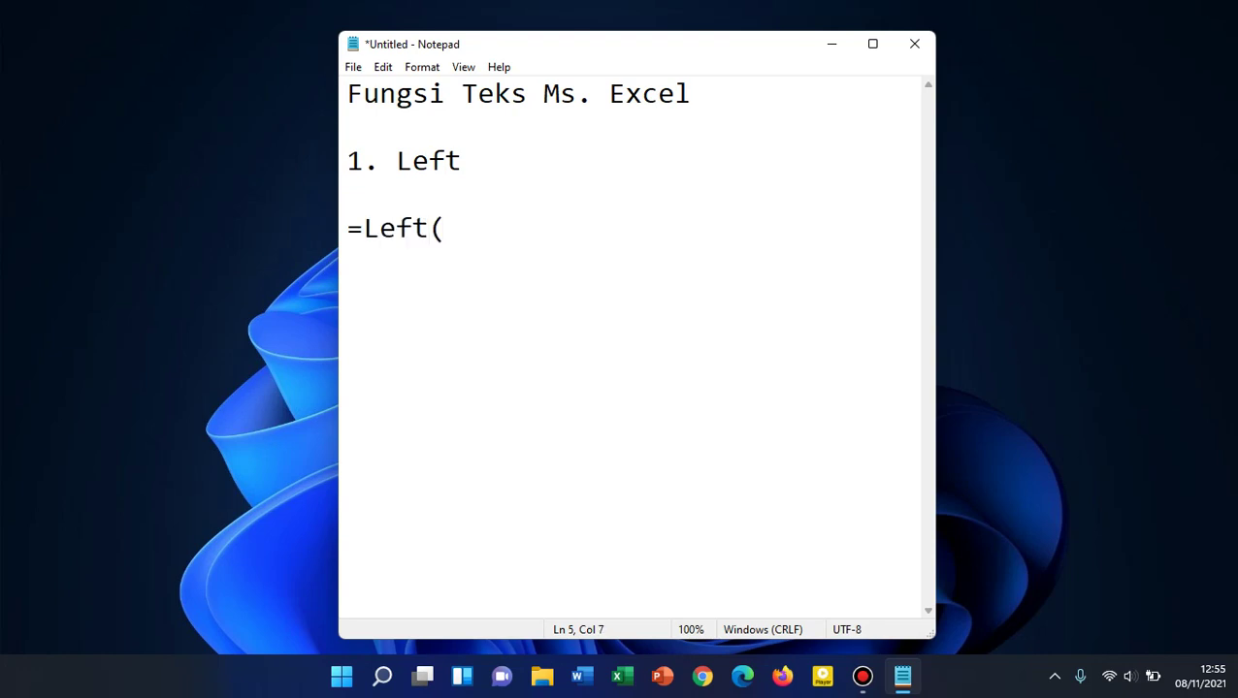
type("Alamat sel; ")
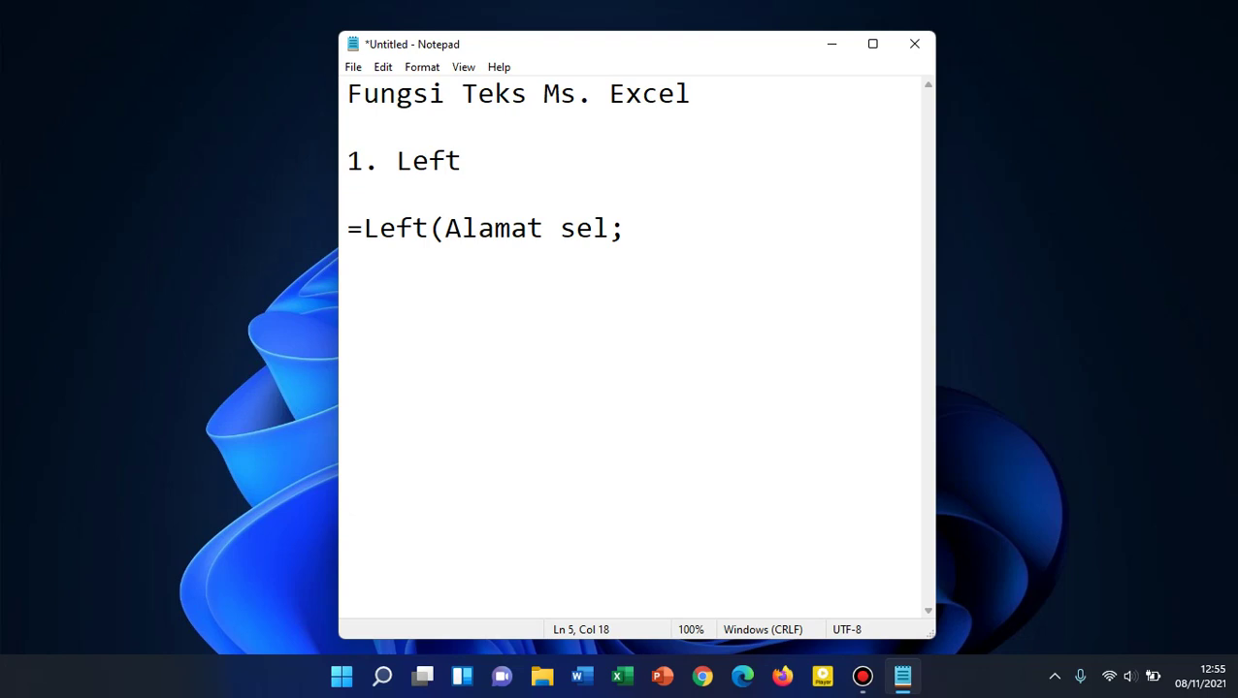
type("jul")
key("BackSpace")
type("mlah karakter")
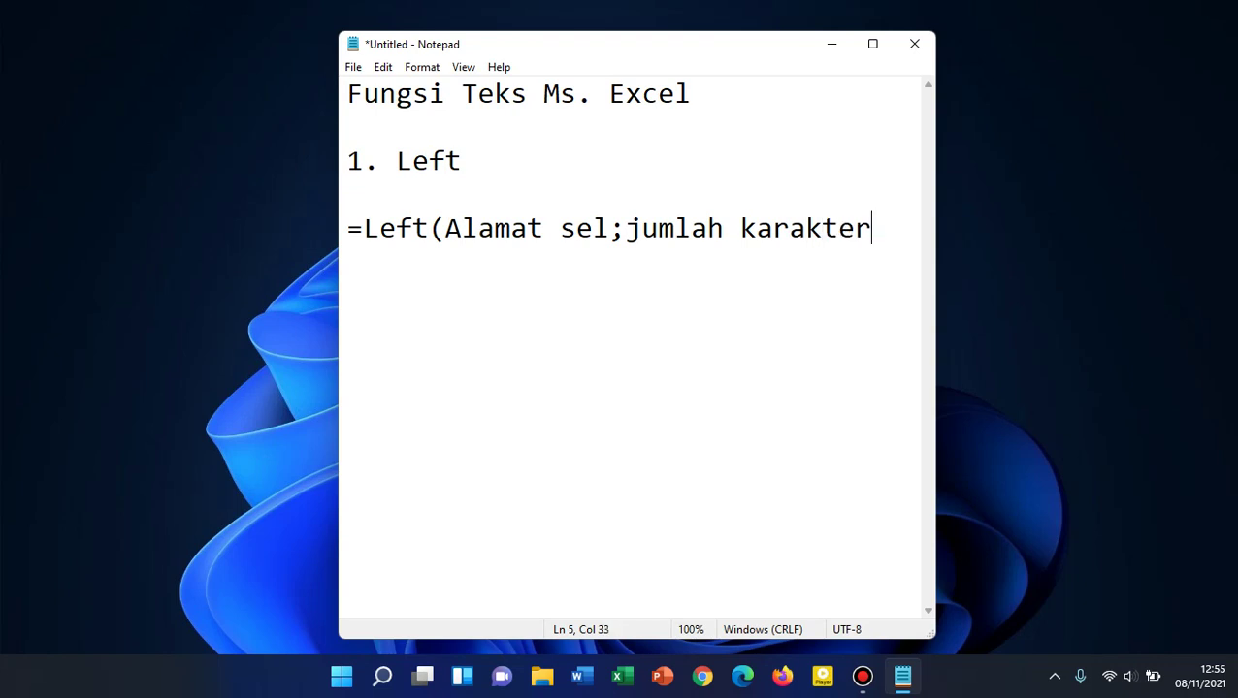
type(")")
key("Return")
type("=Mid")
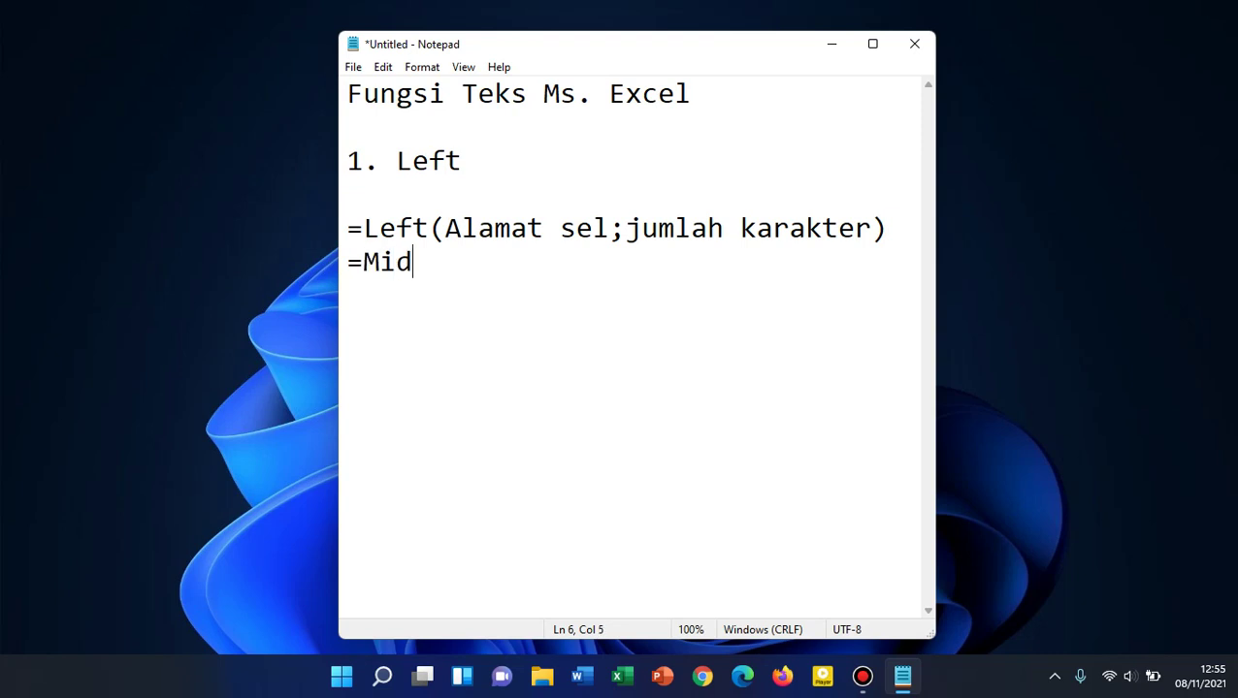
type("(A")
type("lamat sel")
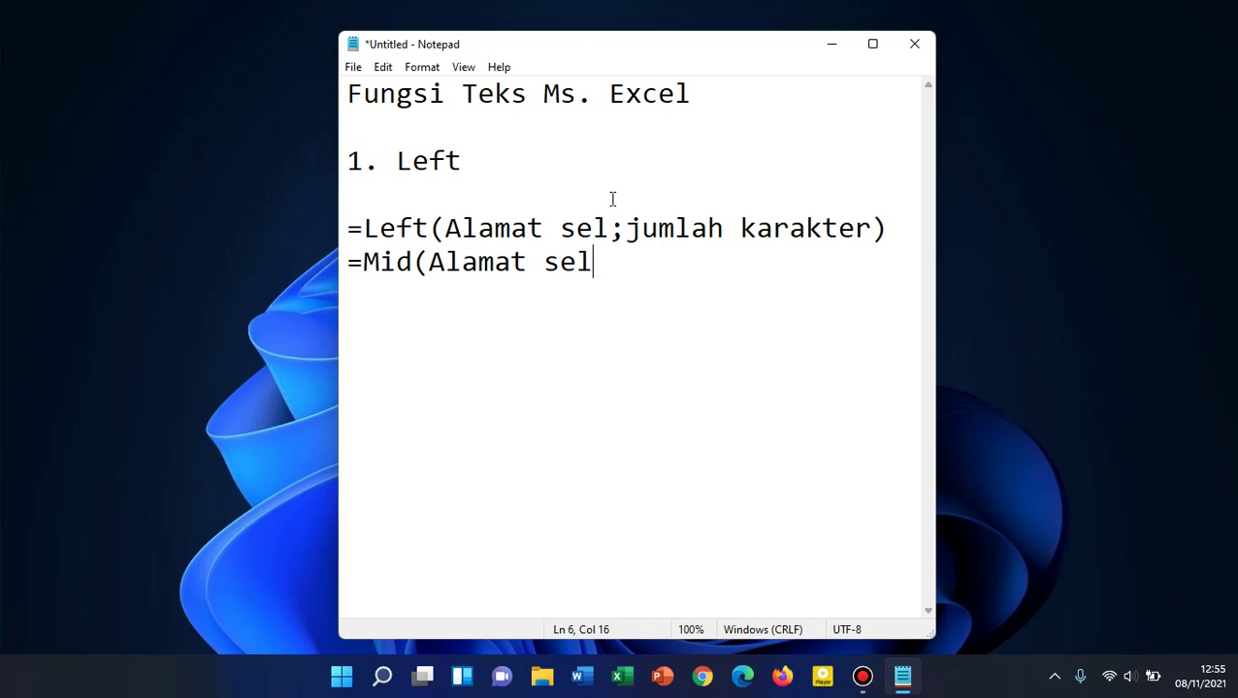
type(";")
type("dari kiri;")
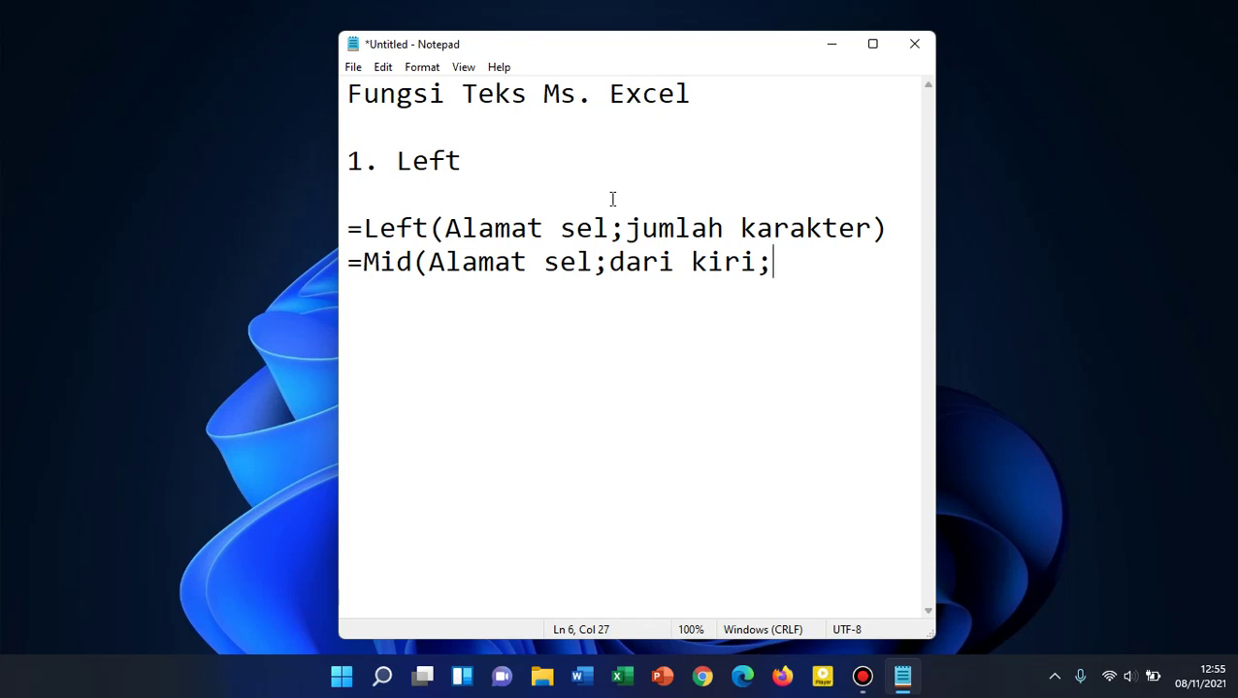
Finish the Mid syntax with 'jumlah karakter)' and retitle the item '1. Left, Mid & Right'.
type("jumlah karakter")
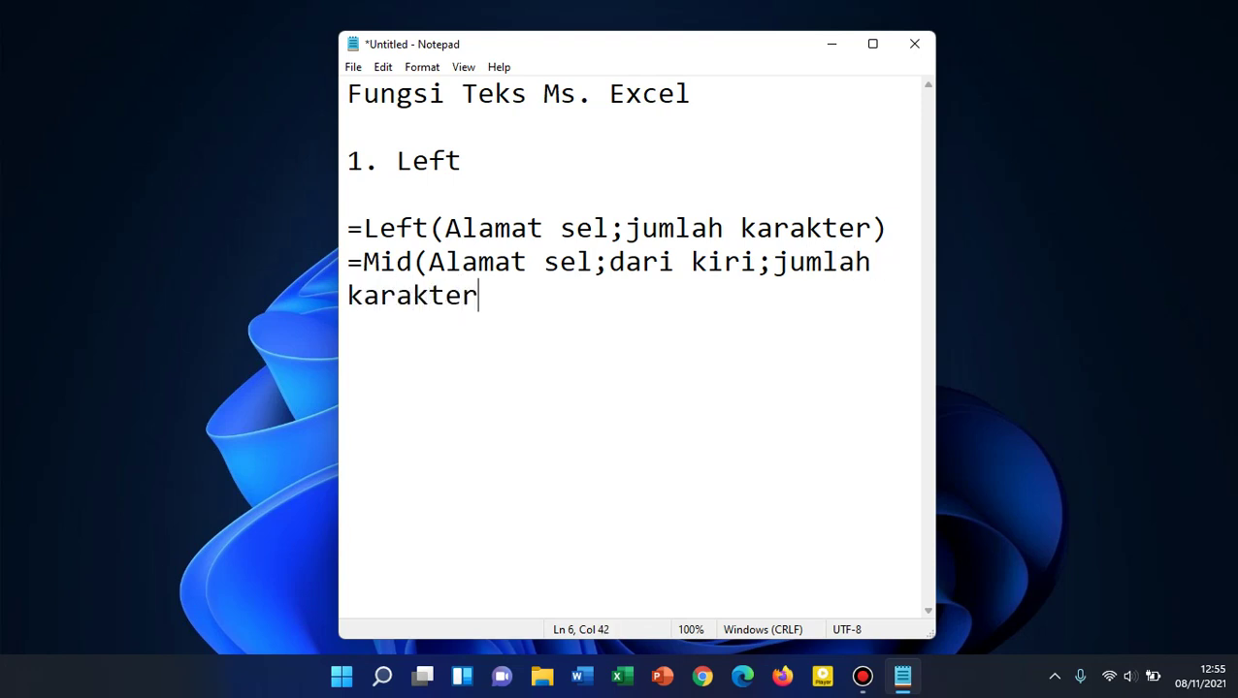
type(")")
key("Up")
key("Up")
key("Up")
key("Up")
key("shift+End")
key("Delete")
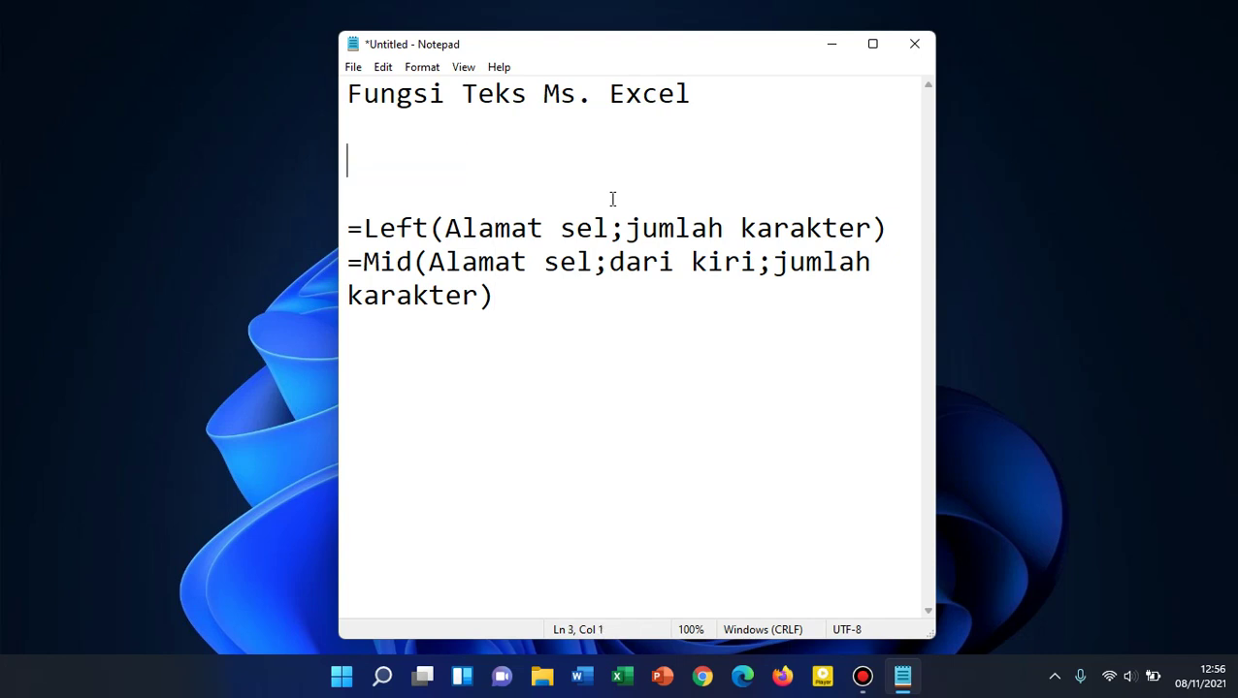
type("1. Left, ")
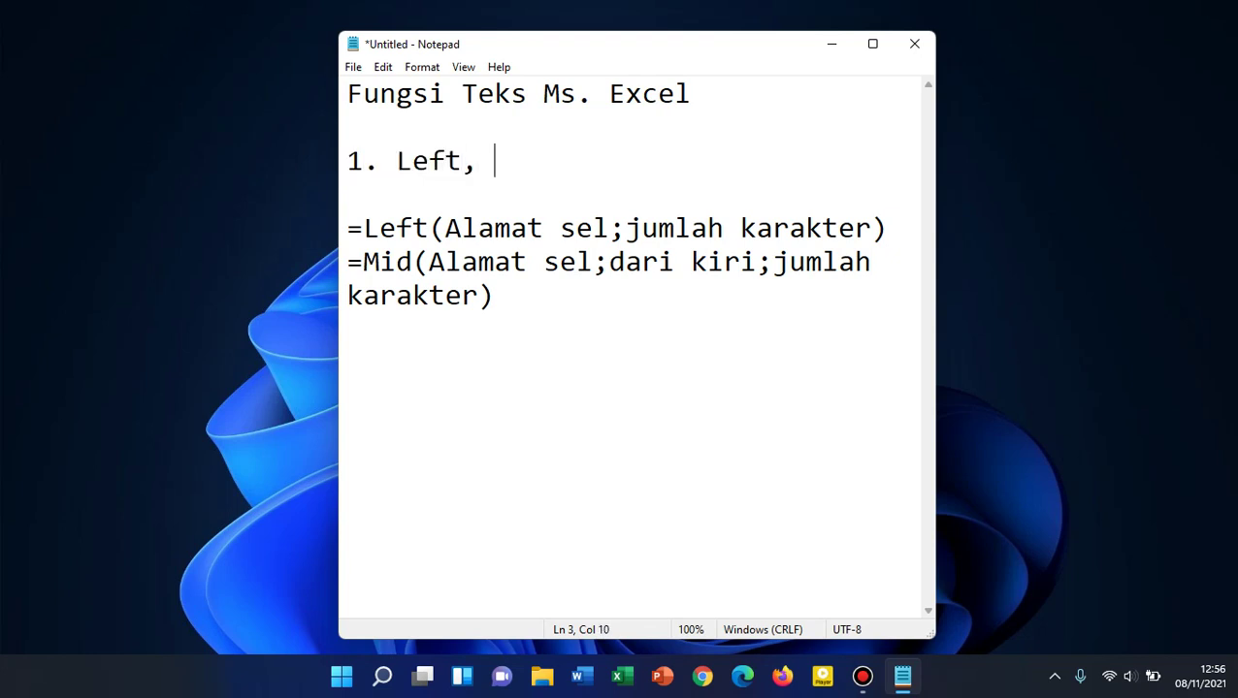
type("Mid & Right")
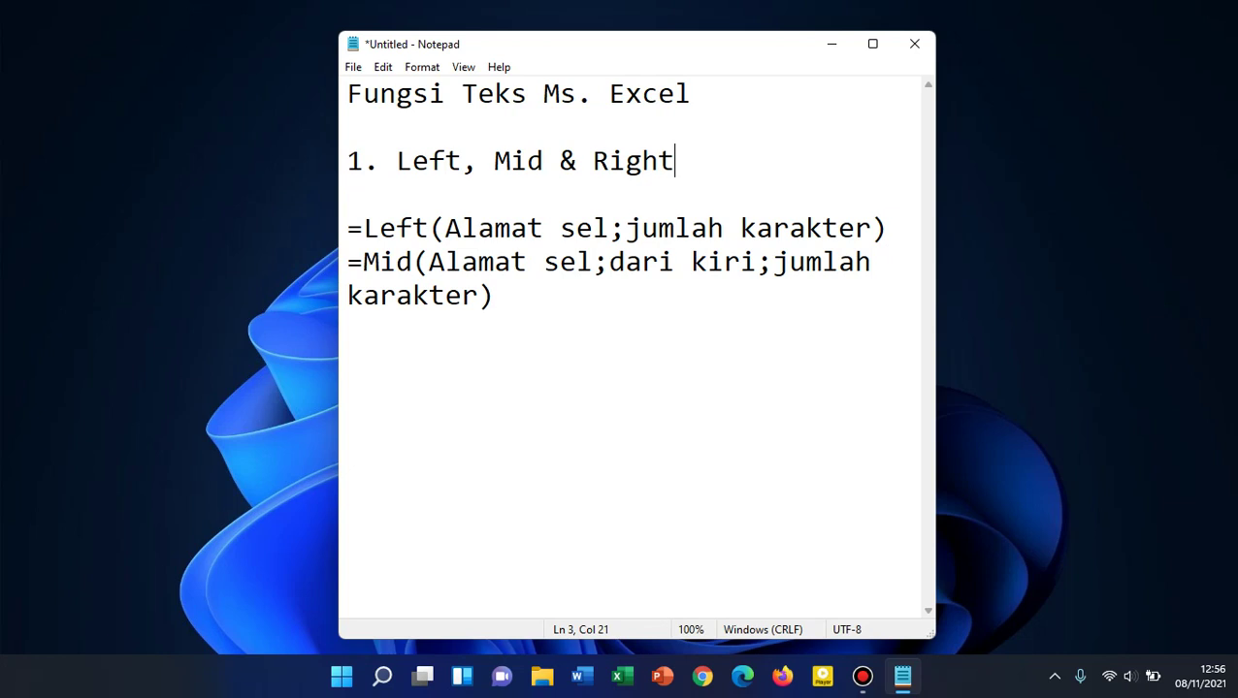
Add '=Right(Alamat sel;jumlah karakter)' on a new line below the Mid syntax.
key("Down")
key("Down")
key("Home")
key("Down")
key("Down")
key("End")
key("Return")
type("=Right(Alamat ")
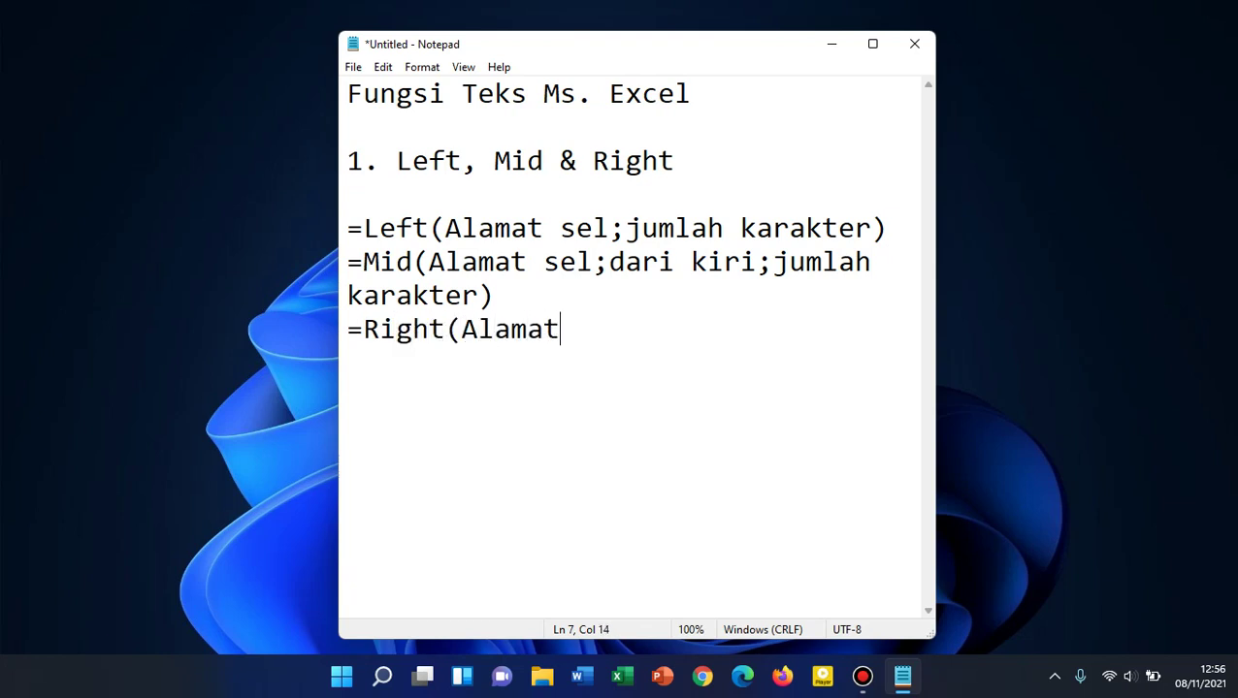
type("sel;jumlah k")
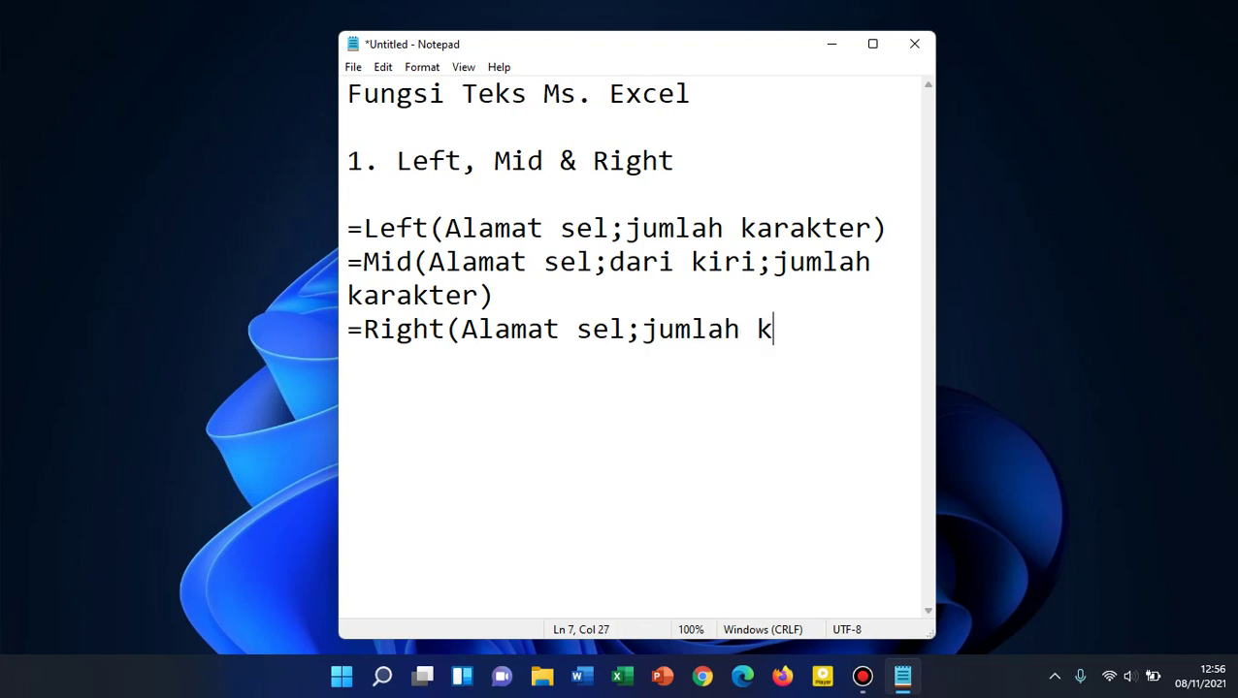
type("arakter)")
key("Return")
key("Return")
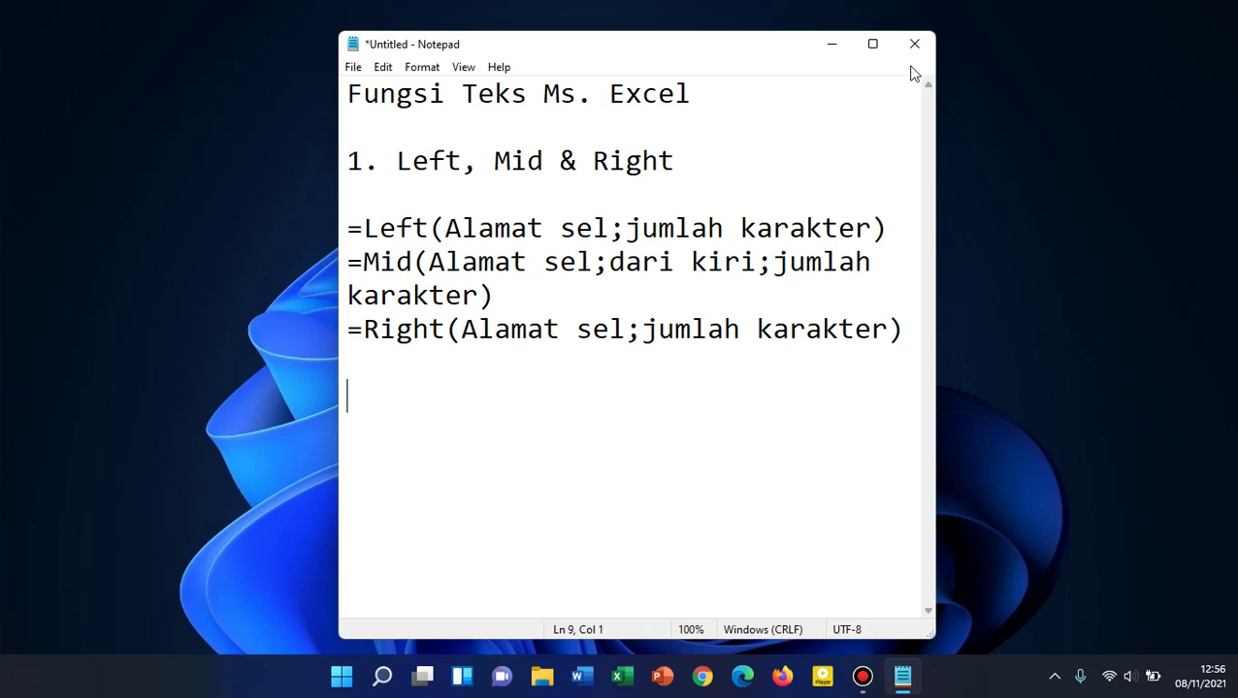
left_click(341, 679)
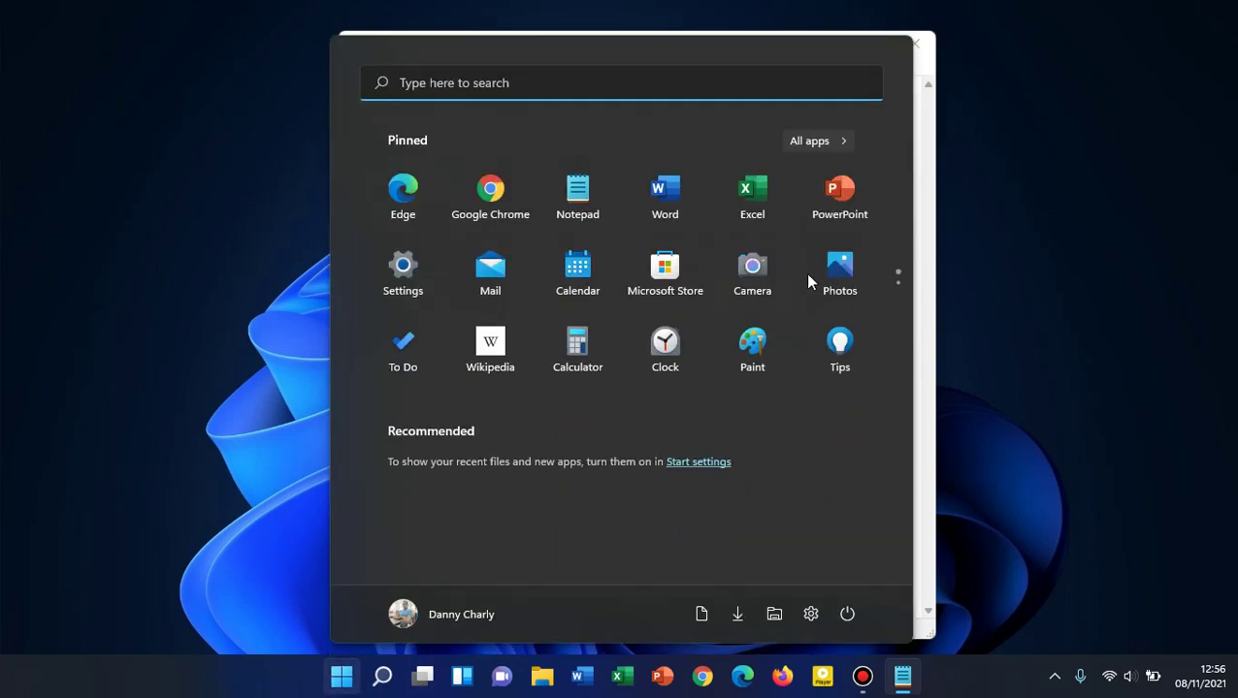
Open Paint and set the Pencil to a thicker line size.
key("Escape")
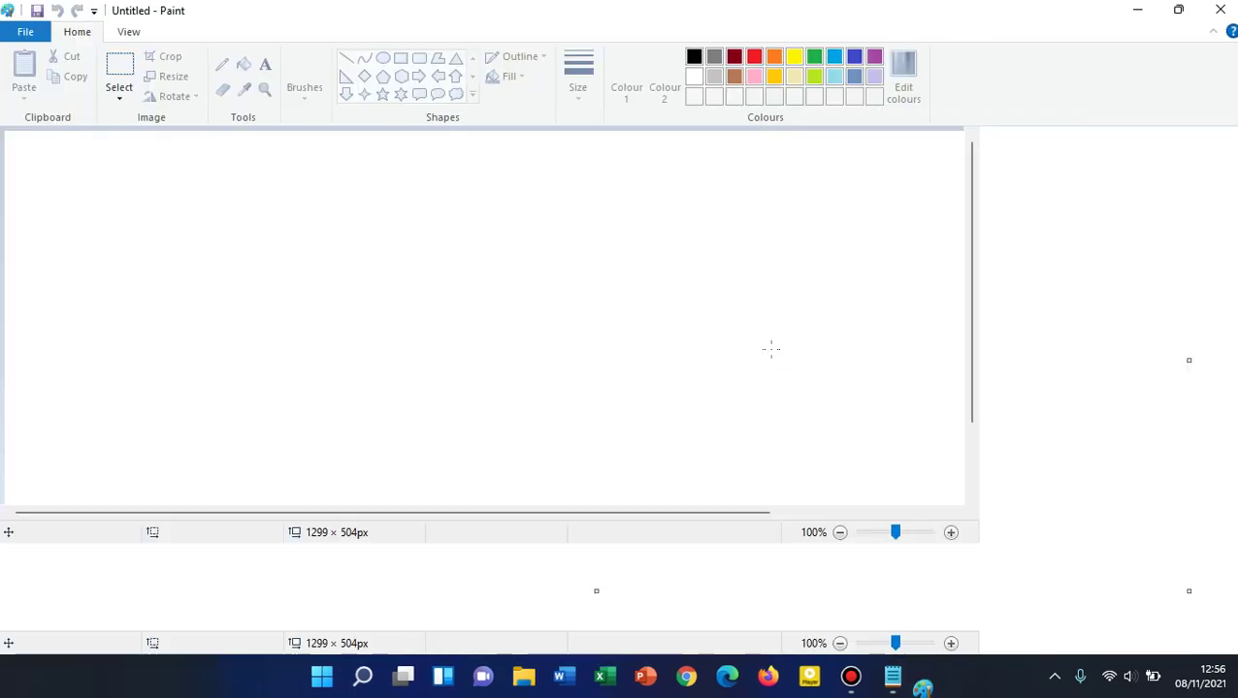
left_click(221, 64)
left_click(581, 87)
left_click(572, 199)
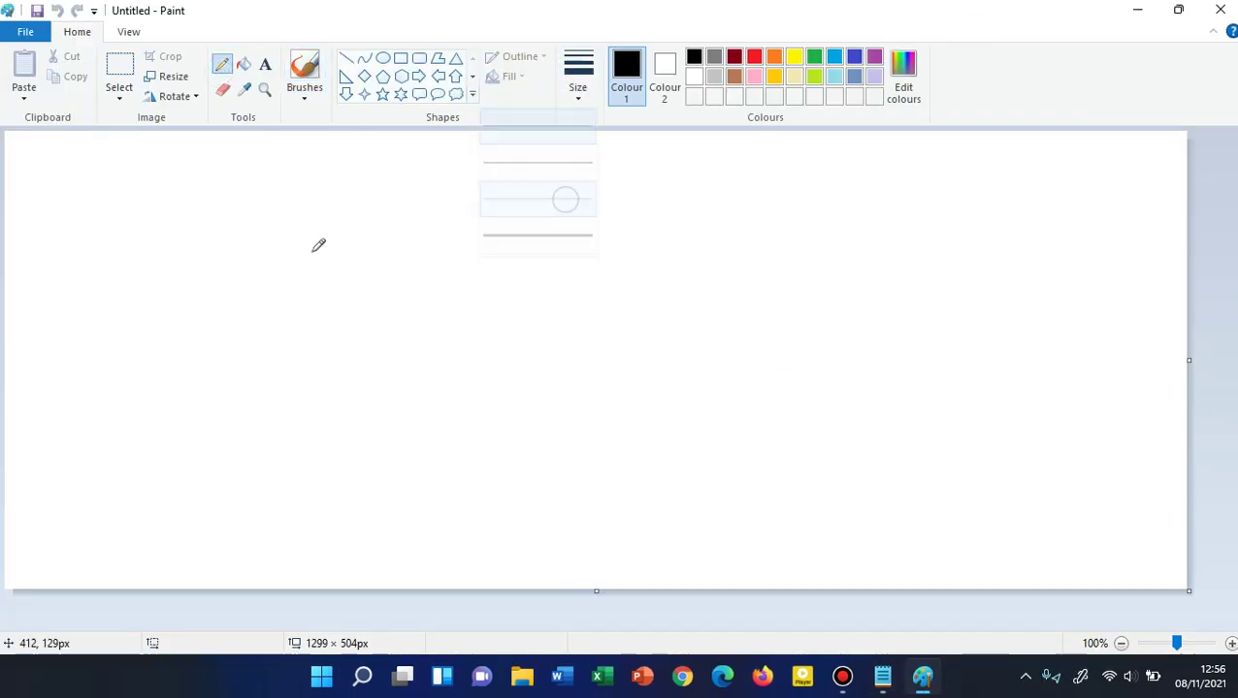
Handwrite 'Gelas' with a brace beneath it labelled 'C3'.
mouse_move(251, 232)
left_mouse_down()
mouse_move(215, 271)
mouse_move(267, 269)
mouse_move(280, 289)
left_mouse_up()
mouse_move(286, 226)
left_mouse_down()
mouse_move(287, 289)
mouse_move(321, 291)
left_mouse_up()
left_click_drag(347, 244, 336, 296)
left_click_drag(215, 312, 347, 304)
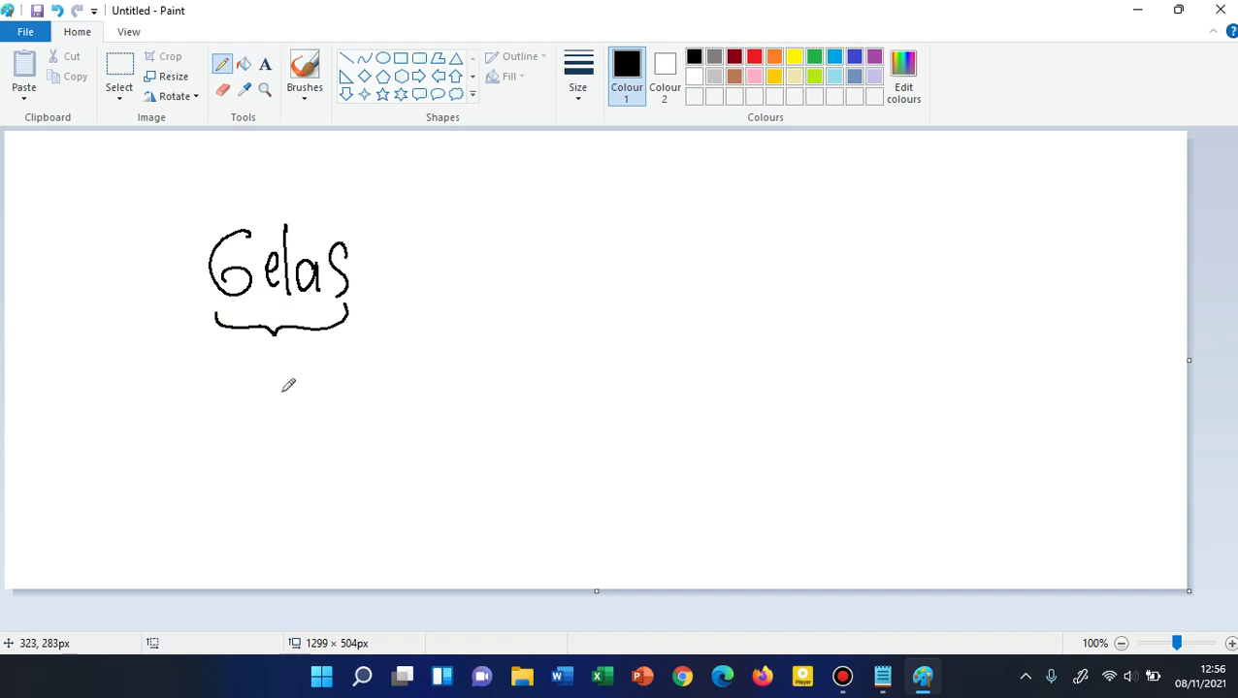
mouse_move(274, 368)
left_mouse_down()
mouse_move(241, 411)
mouse_move(289, 412)
left_mouse_up()
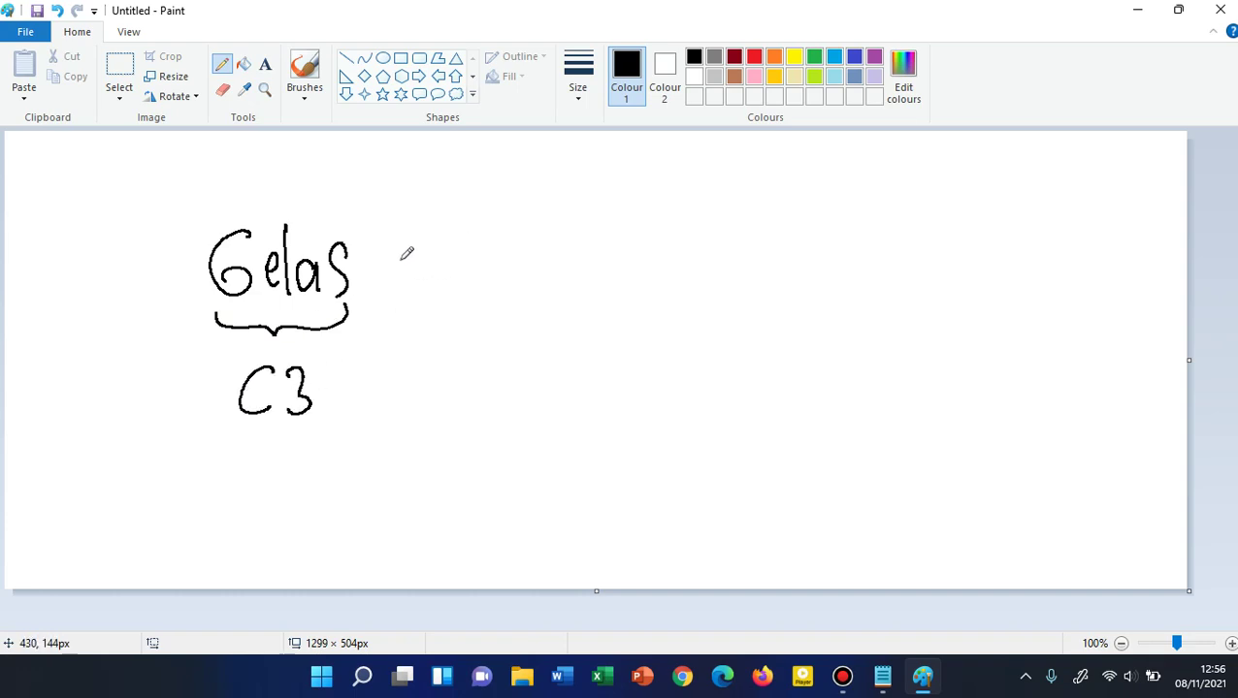
Draw a double arrow after Gelas and write 'left : ='.
left_click_drag(386, 258, 434, 257)
mouse_move(386, 277)
left_mouse_down()
mouse_move(437, 275)
mouse_move(423, 297)
left_mouse_up()
mouse_move(461, 238)
left_mouse_down()
mouse_move(466, 287)
mouse_move(491, 284)
left_mouse_up()
mouse_move(514, 242)
left_mouse_down()
mouse_move(496, 299)
mouse_move(510, 260)
mouse_move(529, 291)
left_mouse_up()
left_click_drag(508, 260, 532, 258)
left_click(570, 260)
left_click(571, 278)
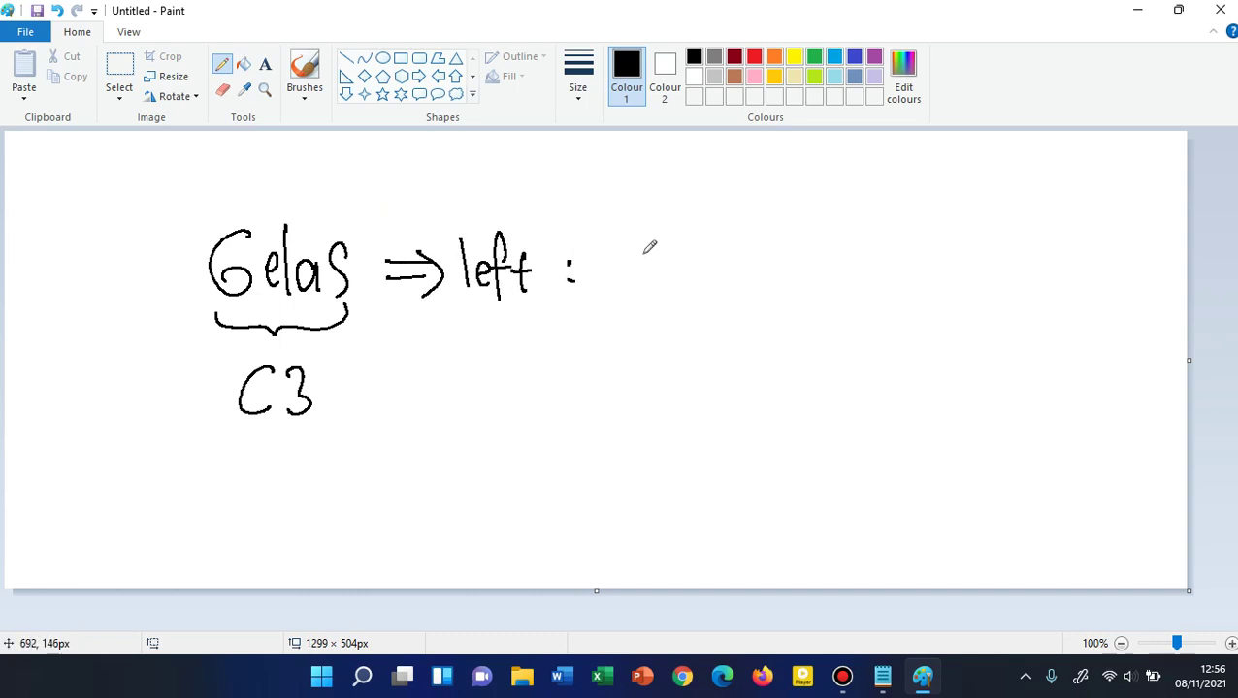
left_click_drag(613, 258, 641, 256)
left_click_drag(611, 276, 632, 273)
Complete the formula as '=lef(C3;3)', undoing one misplaced stroke.
mouse_move(656, 229)
left_mouse_down()
mouse_move(659, 277)
mouse_move(687, 274)
left_mouse_up()
left_click_drag(713, 223, 696, 283)
left_click_drag(689, 254, 743, 277)
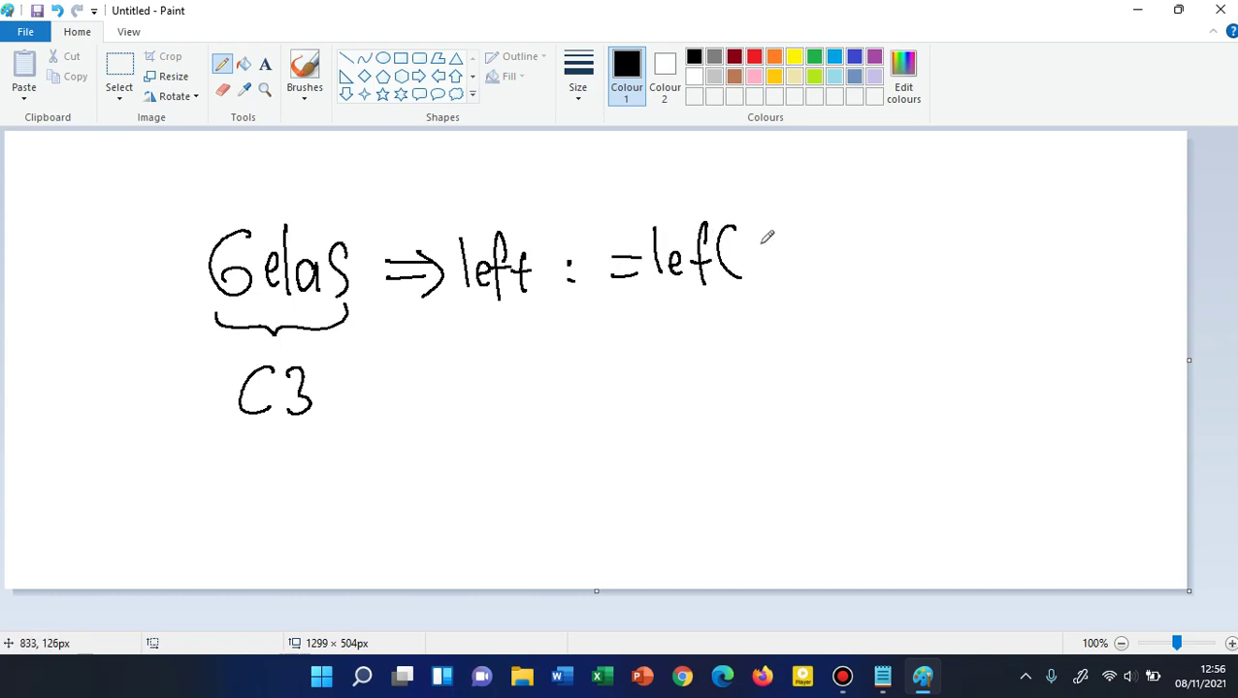
mouse_move(766, 236)
left_mouse_down()
mouse_move(746, 277)
mouse_move(789, 244)
mouse_move(773, 275)
mouse_move(814, 272)
left_mouse_up()
key("ctrl+z")
left_click(816, 240)
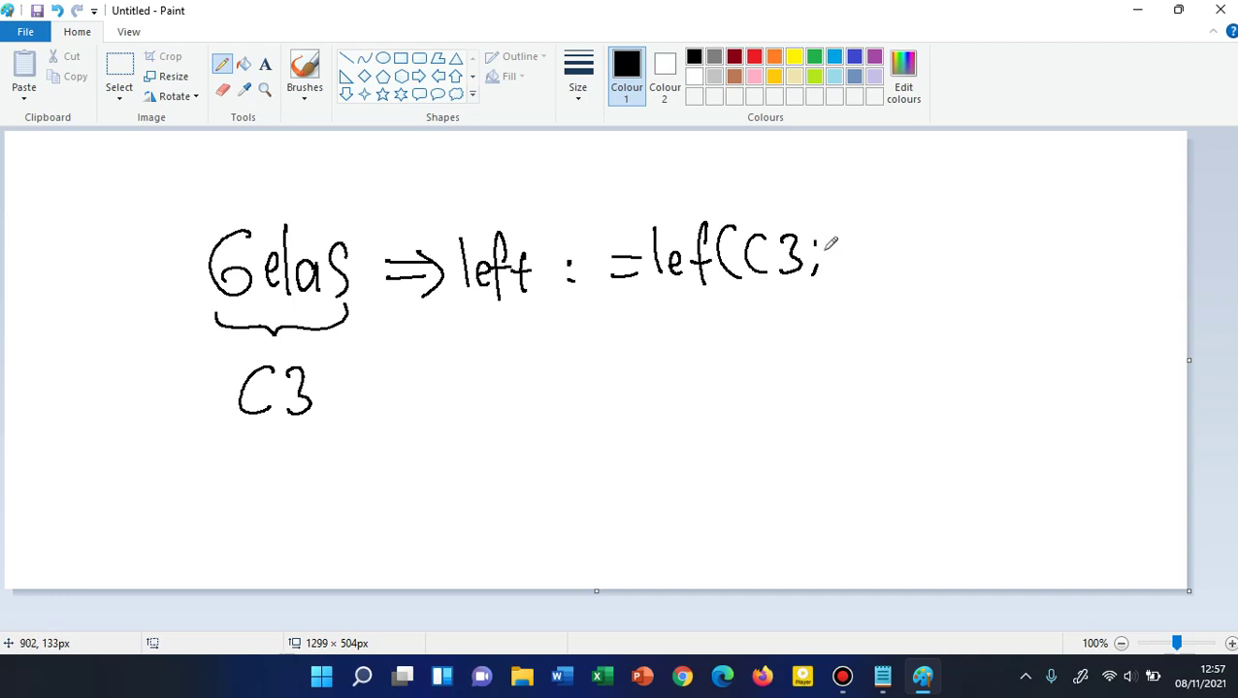
left_click_drag(831, 238, 830, 274)
left_click_drag(863, 215, 857, 281)
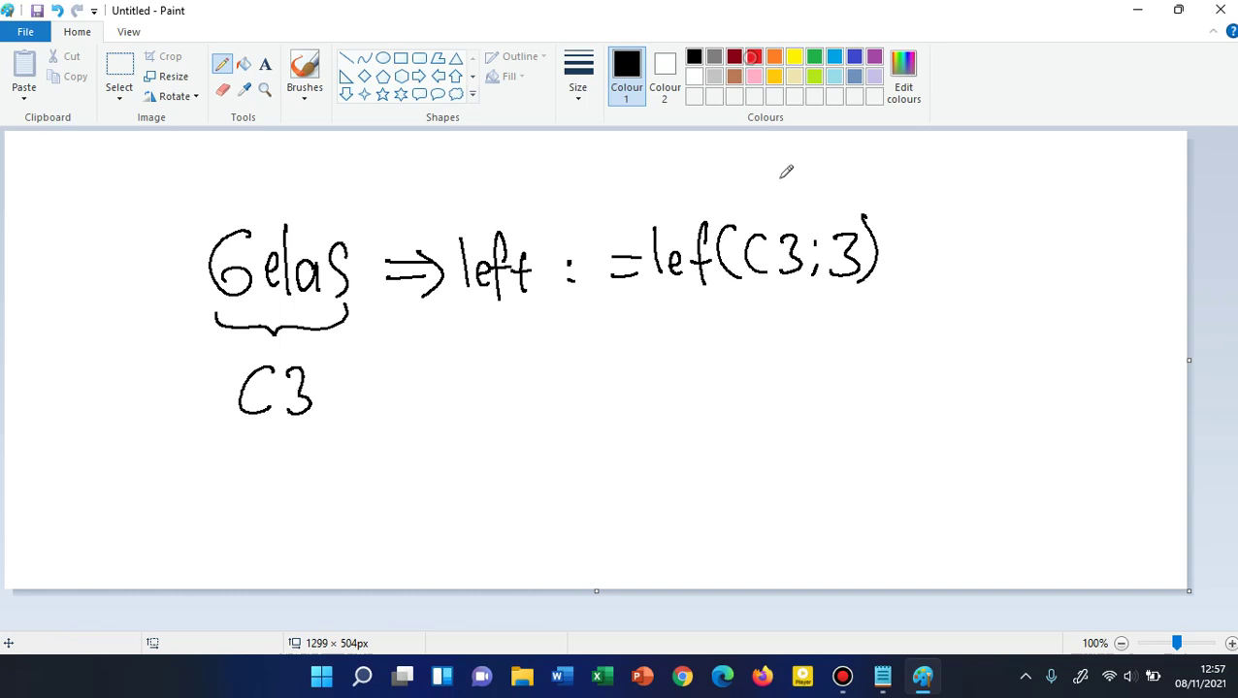
left_click(754, 56)
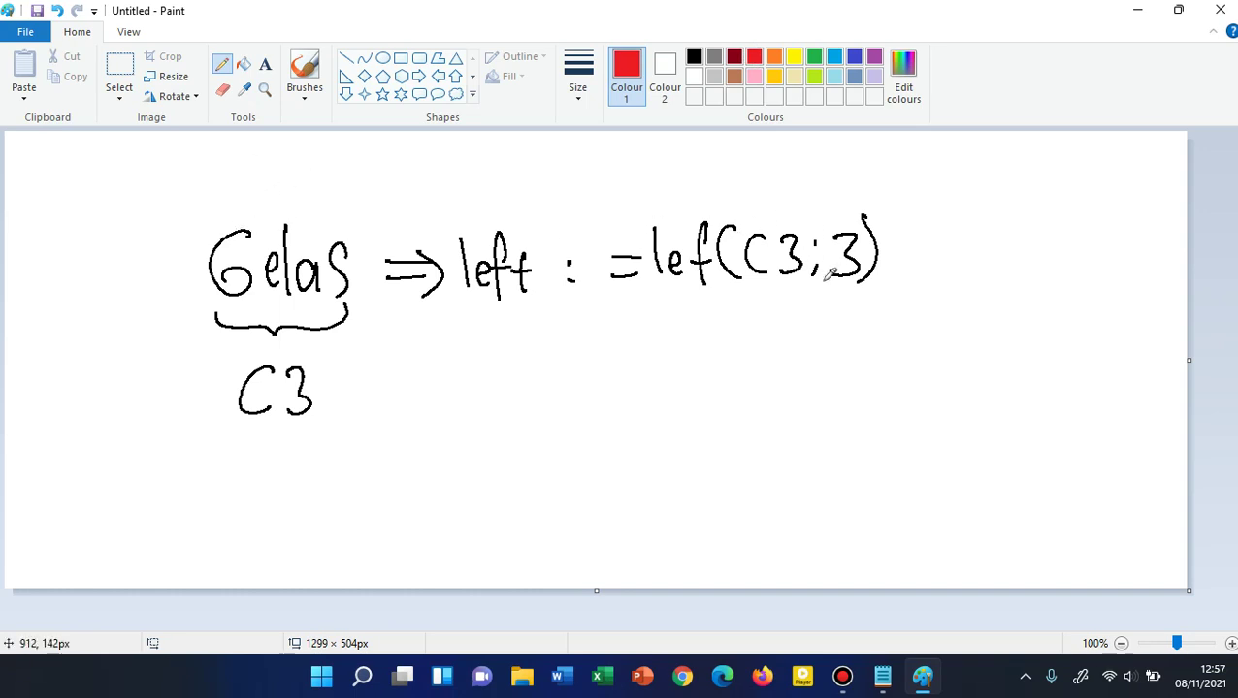
In red, underline the 3, Gelas's first letters and lef, and write the result ⇒ Gel.
left_click_drag(834, 290, 848, 291)
left_click_drag(230, 306, 296, 304)
mouse_move(900, 247)
left_mouse_down()
mouse_move(927, 246)
mouse_move(906, 275)
left_mouse_up()
mouse_move(990, 227)
left_mouse_down()
mouse_move(978, 250)
mouse_move(1028, 264)
left_mouse_up()
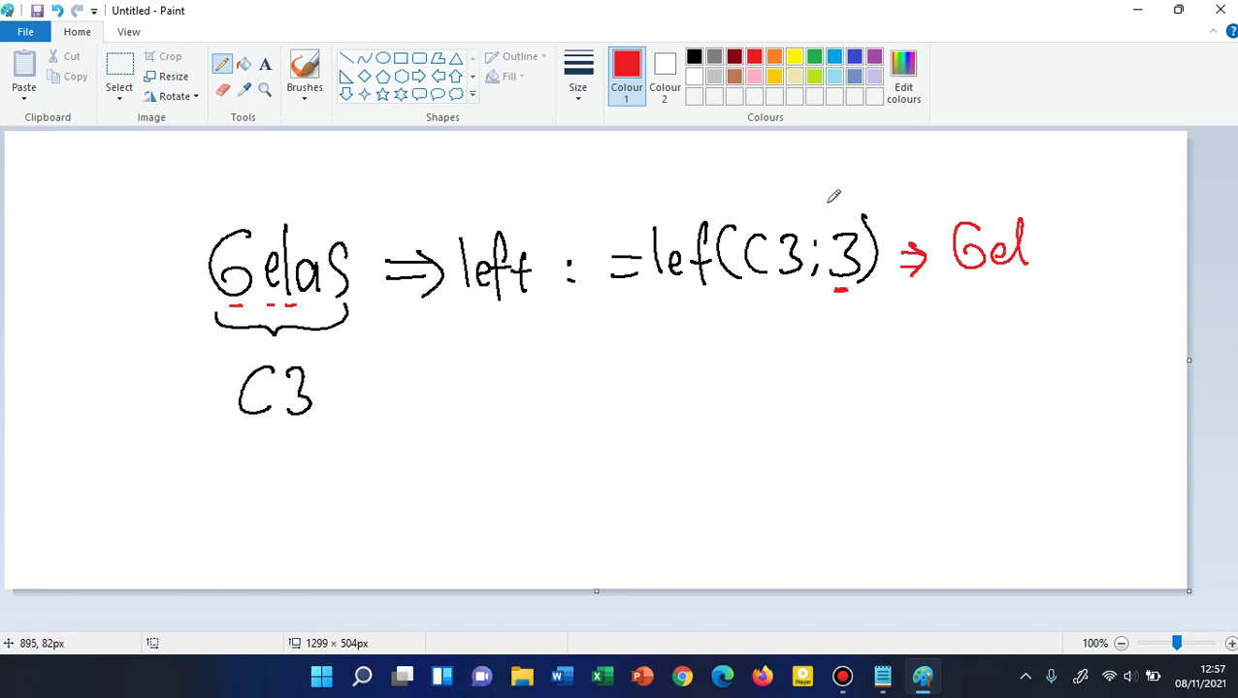
mouse_move(842, 219)
left_mouse_down()
mouse_move(853, 205)
mouse_move(852, 217)
left_mouse_up()
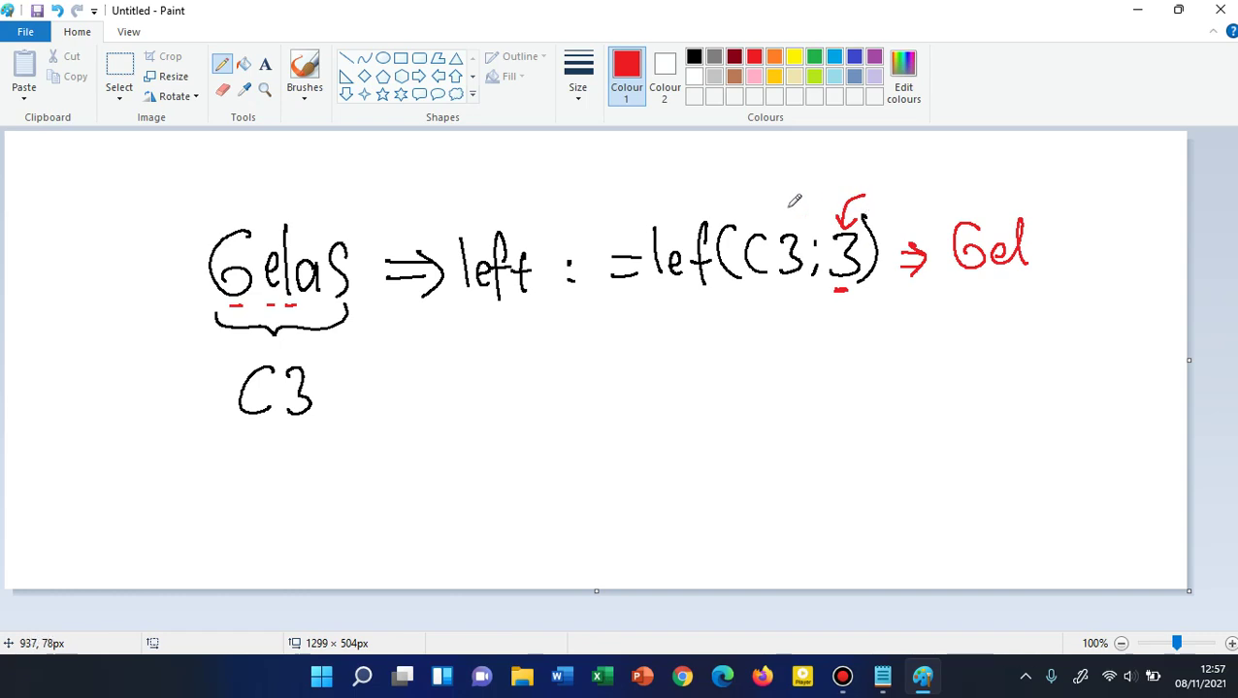
left_click_drag(648, 301, 711, 292)
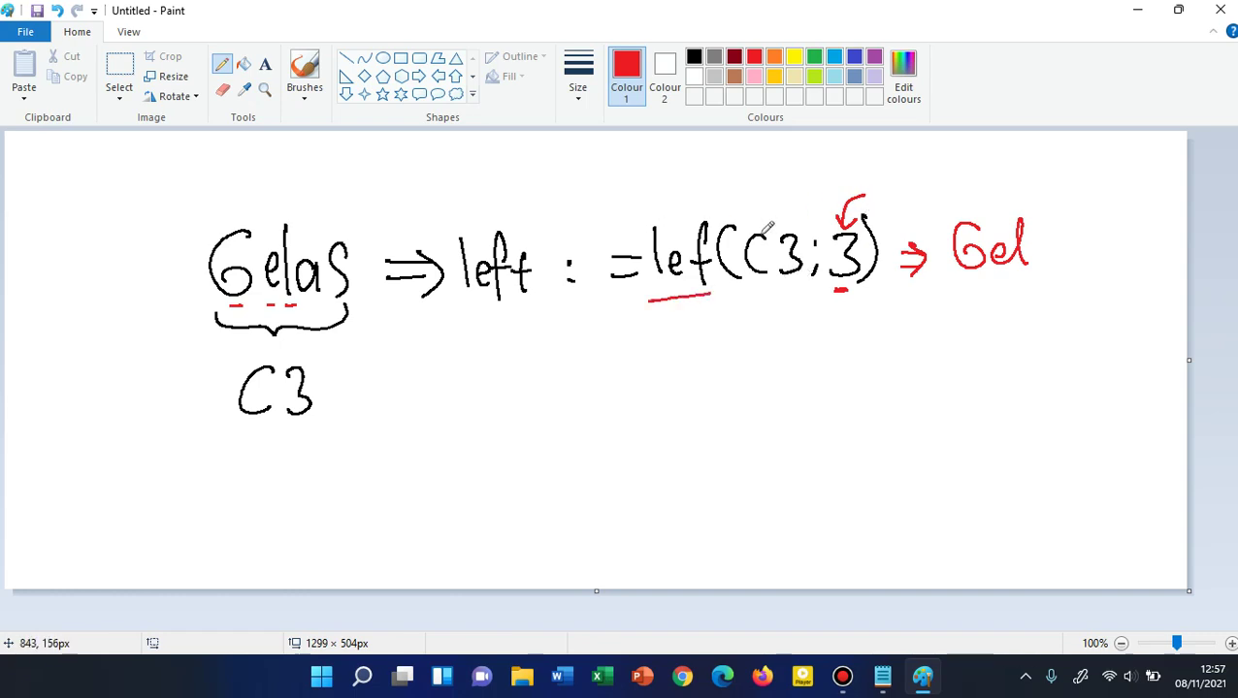
Switch back to black and begin a new '=M' line below the formula.
left_click(693, 57)
left_click_drag(616, 358, 634, 357)
mouse_move(616, 373)
left_mouse_down()
mouse_move(665, 345)
mouse_move(693, 370)
left_mouse_up()
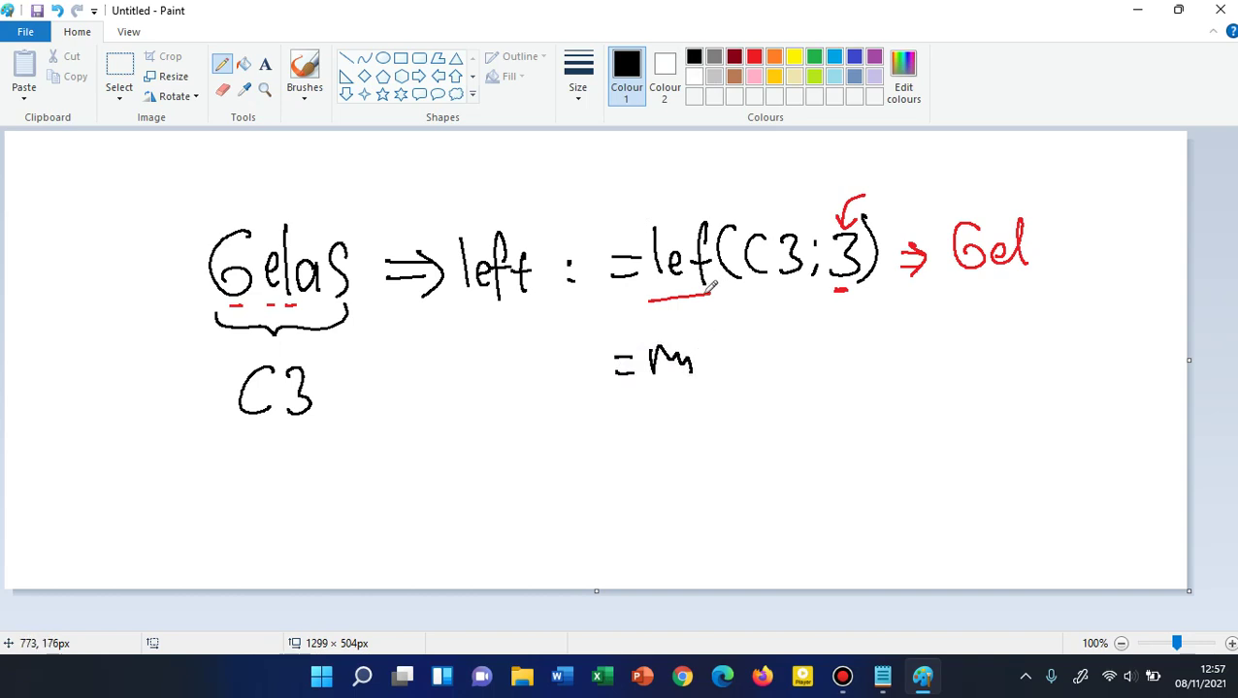
Handwrite '=Mid(C3;2;3)' below the Left example, redrawing the capital M.
key("ctrl+z")
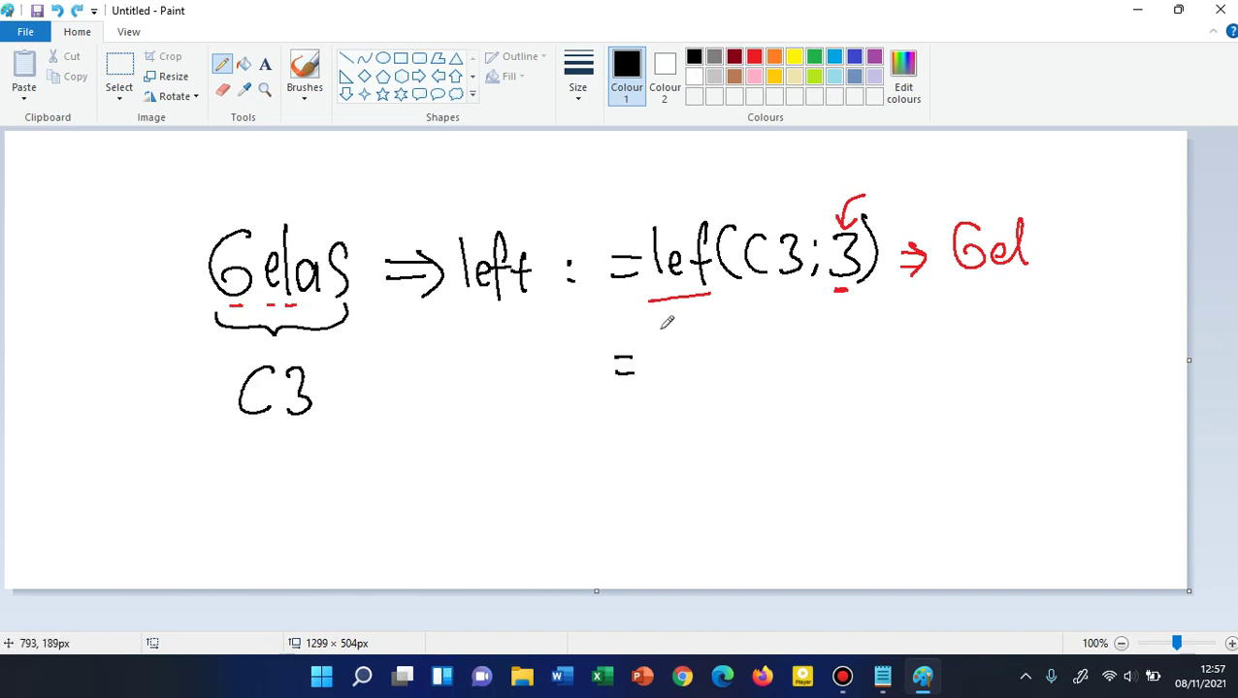
left_click_drag(647, 373, 726, 371)
left_click(679, 341)
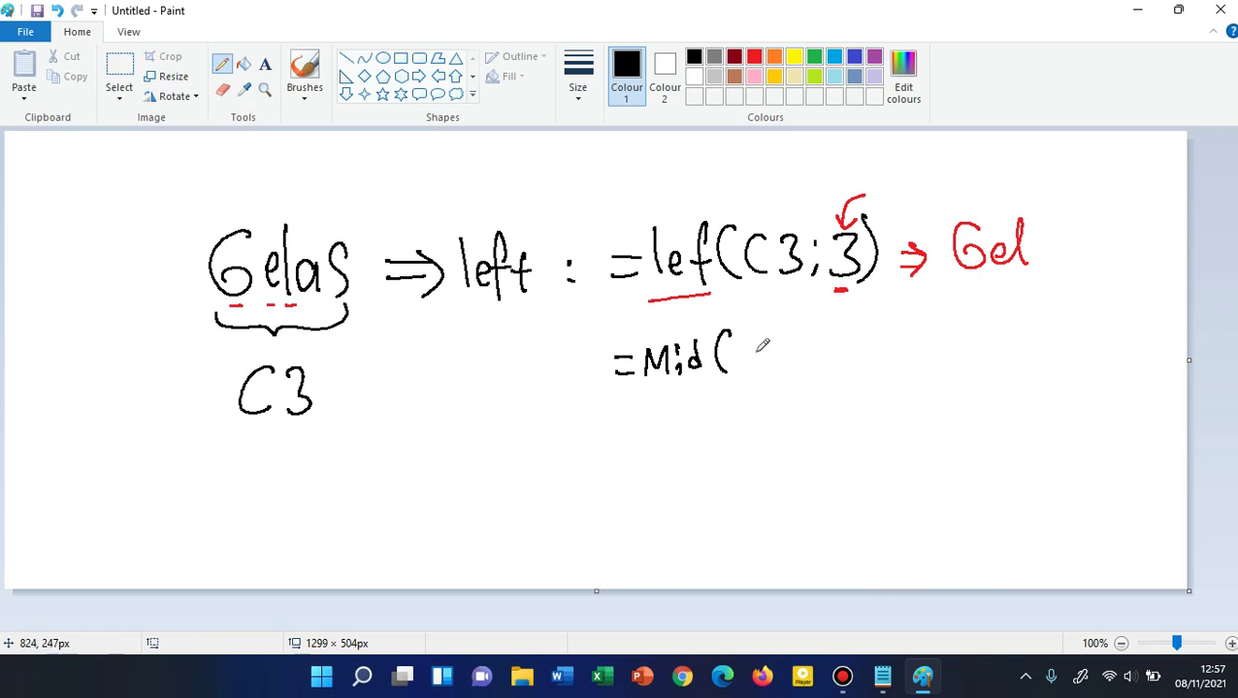
mouse_move(760, 344)
left_mouse_down()
mouse_move(762, 369)
mouse_move(805, 378)
left_mouse_up()
left_click(808, 346)
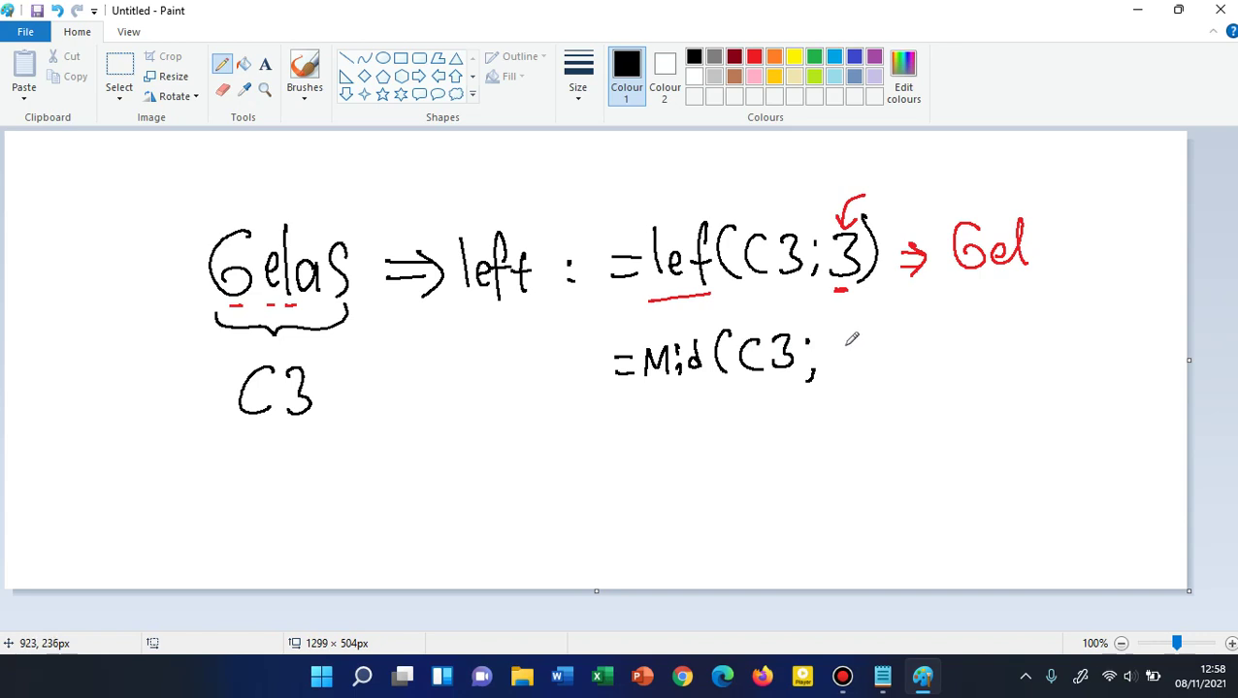
left_click_drag(835, 336, 878, 381)
left_click(880, 339)
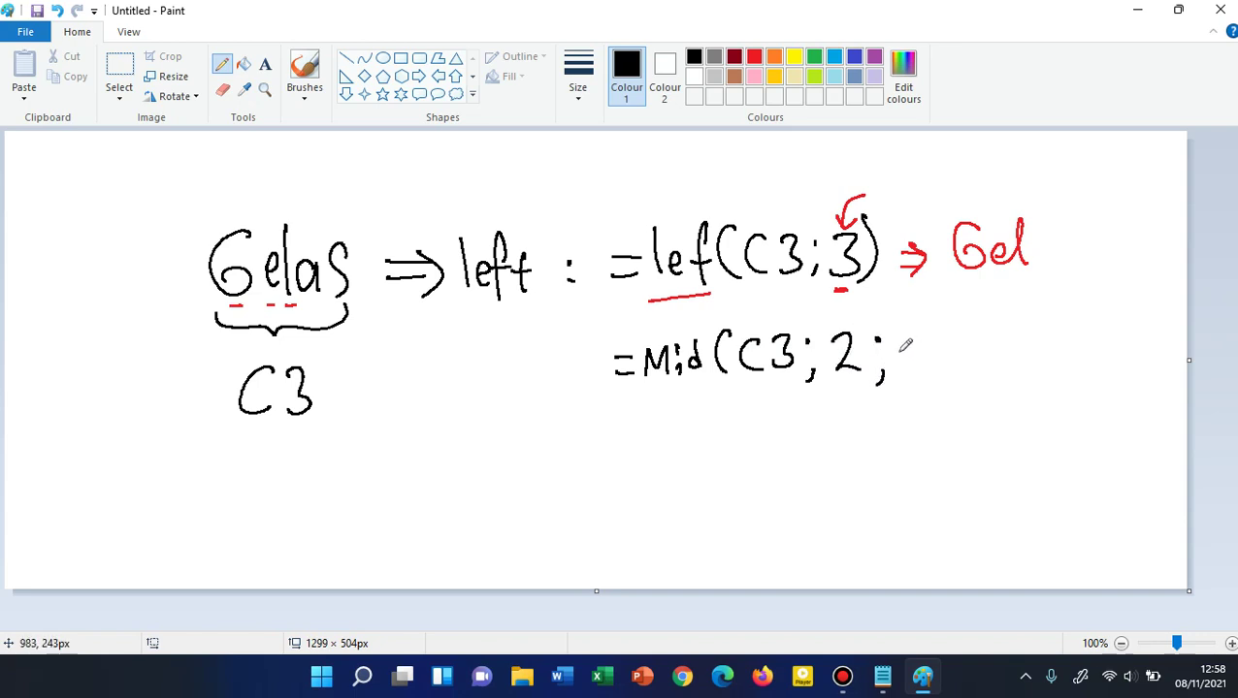
left_click_drag(902, 335, 904, 380)
left_click_drag(928, 324, 929, 377)
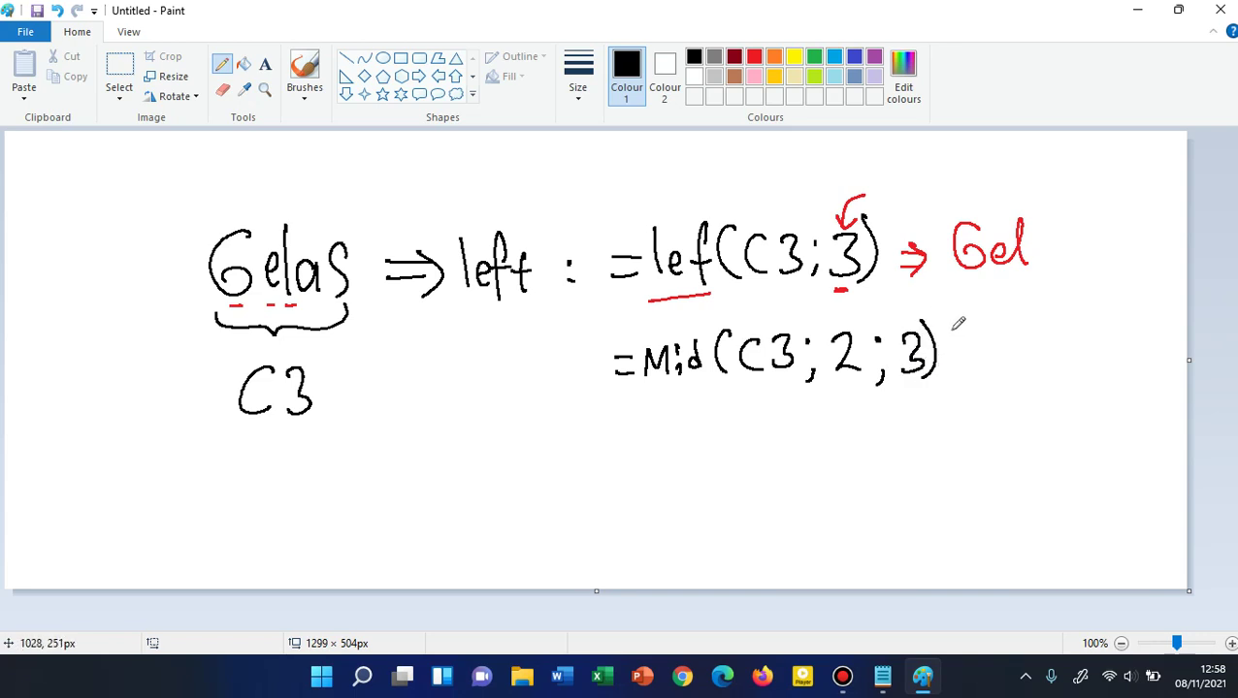
In red, underline the 2 and 3, number Gelas's letters, and write ⇒ ela.
left_click(753, 57)
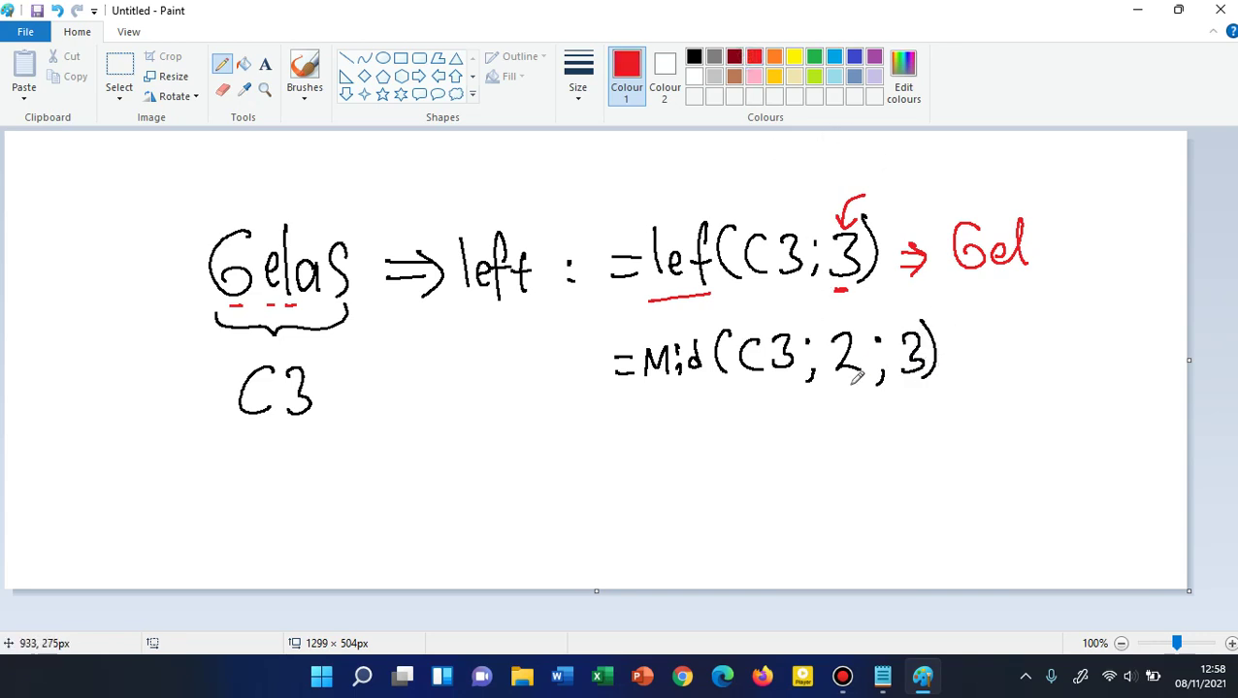
left_click_drag(840, 385, 854, 383)
mouse_move(223, 197)
left_mouse_down()
mouse_move(244, 184)
mouse_move(281, 193)
left_mouse_up()
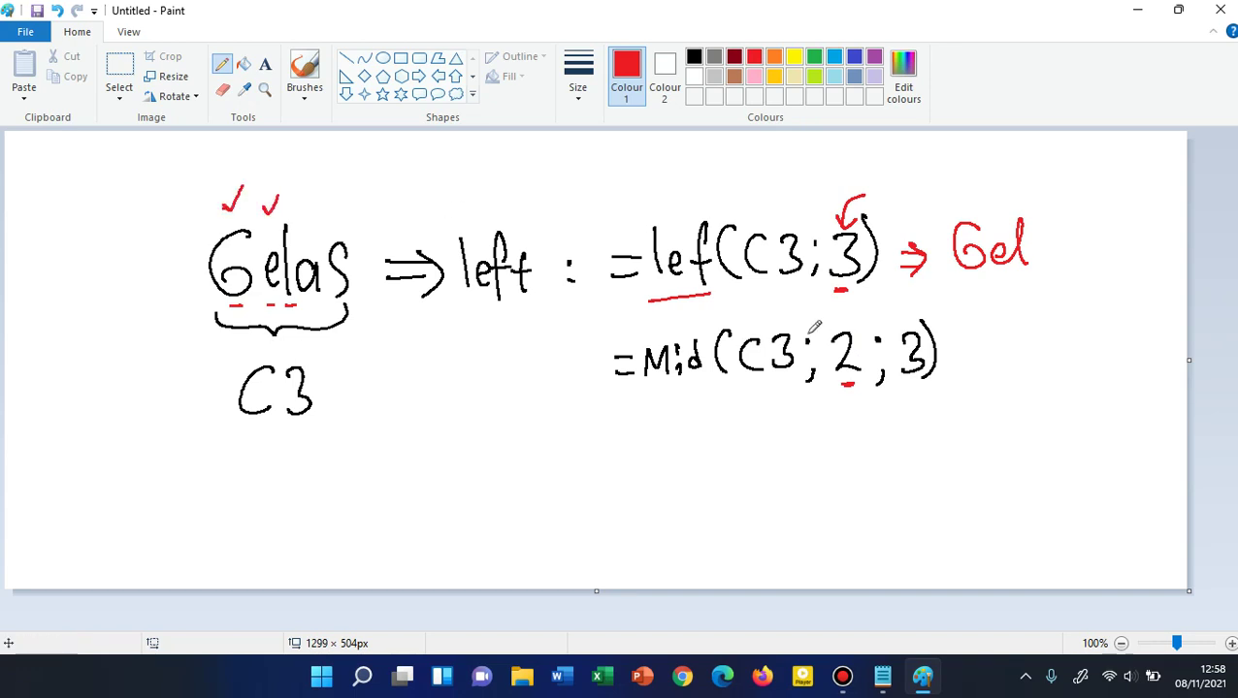
left_click_drag(900, 388, 914, 388)
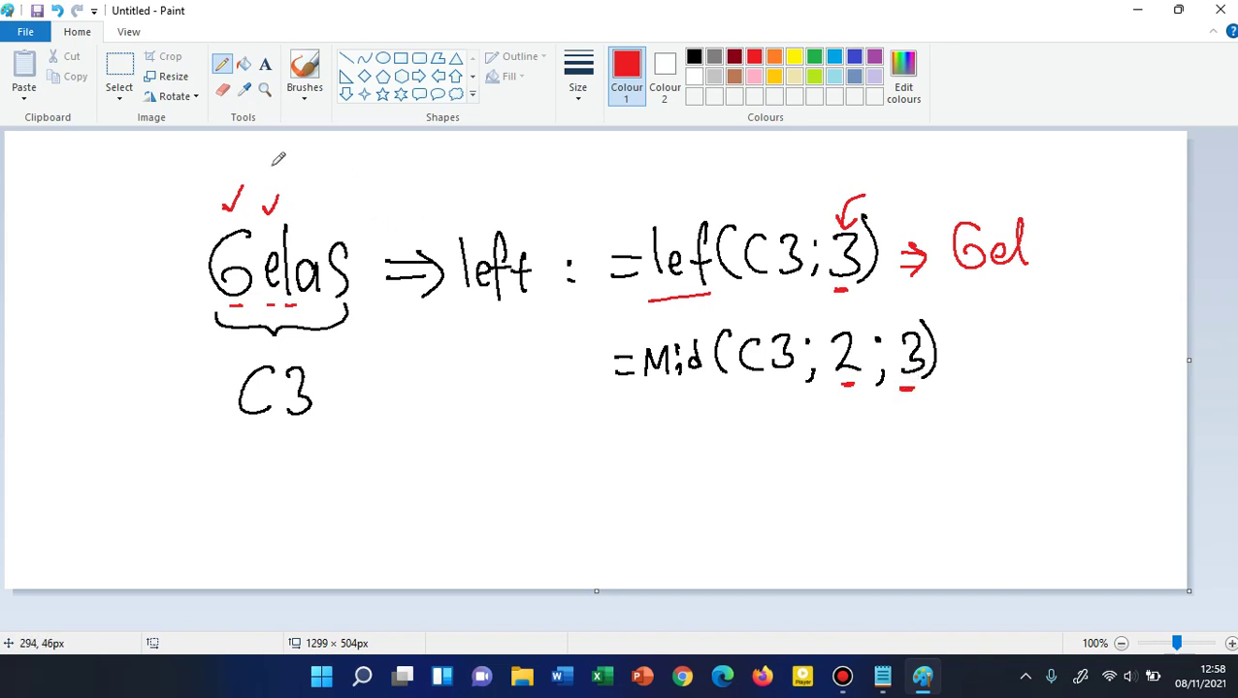
left_click_drag(264, 160, 310, 173)
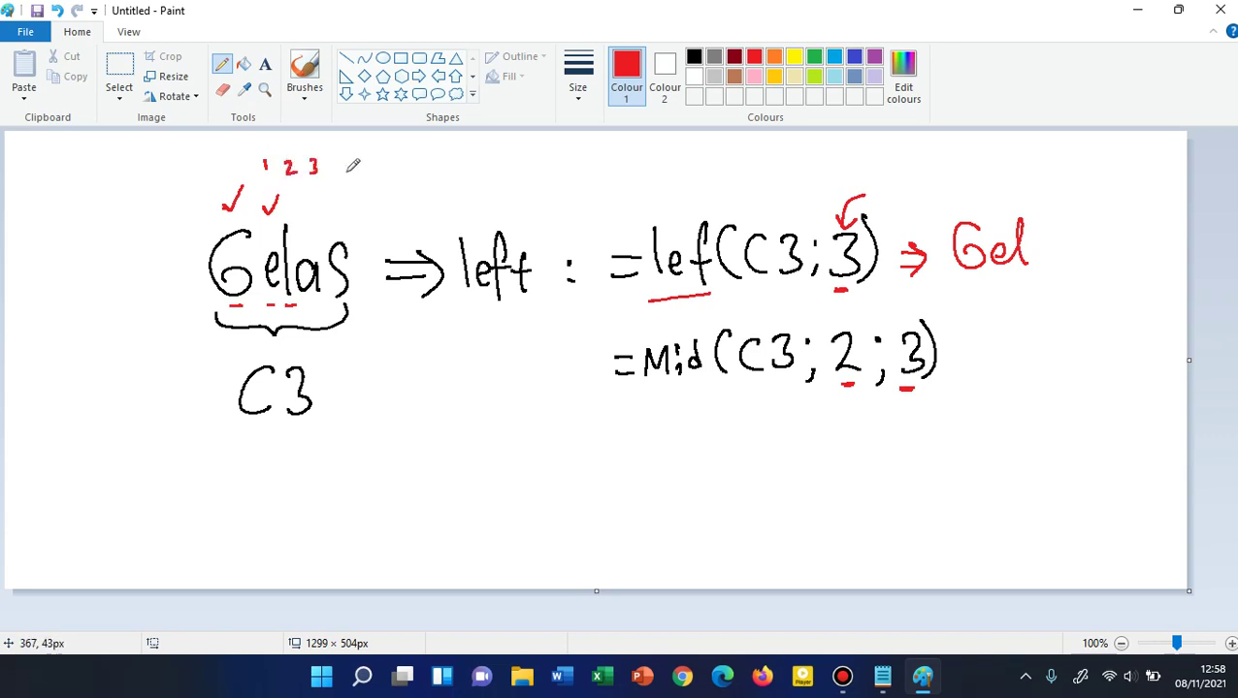
mouse_move(949, 346)
left_mouse_down()
mouse_move(963, 346)
mouse_move(959, 366)
mouse_move(1008, 363)
left_mouse_up()
left_click_drag(1030, 341, 1042, 365)
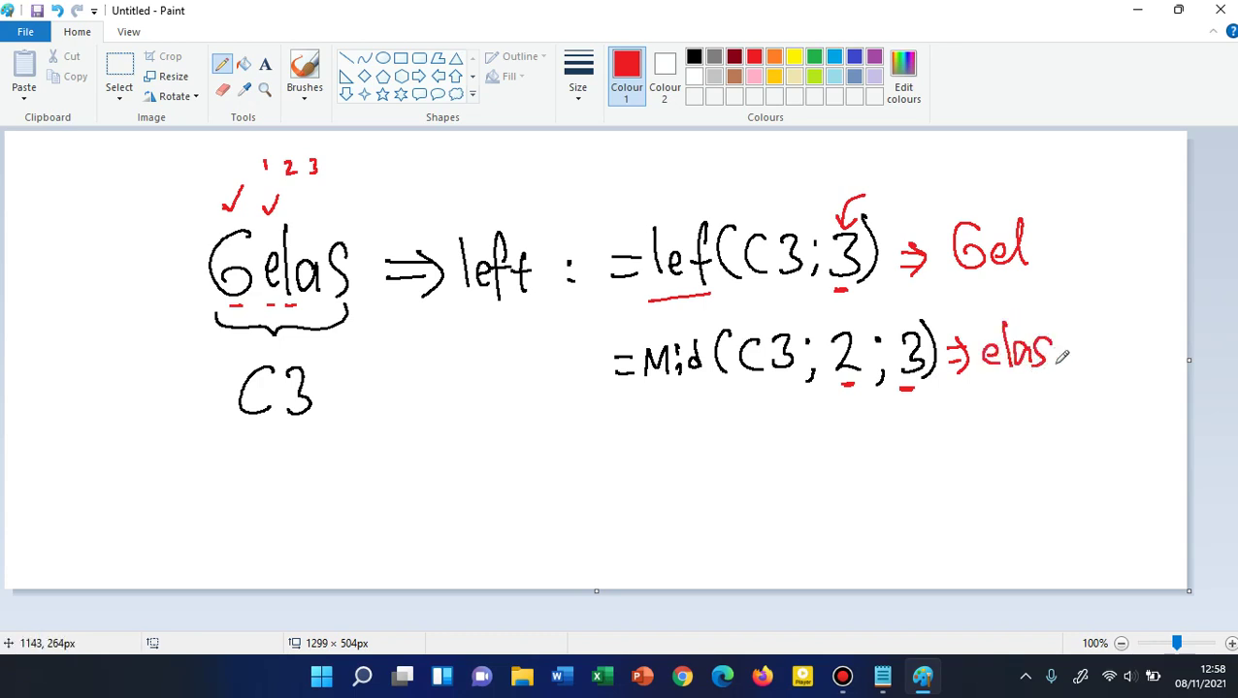
key("ctrl+z")
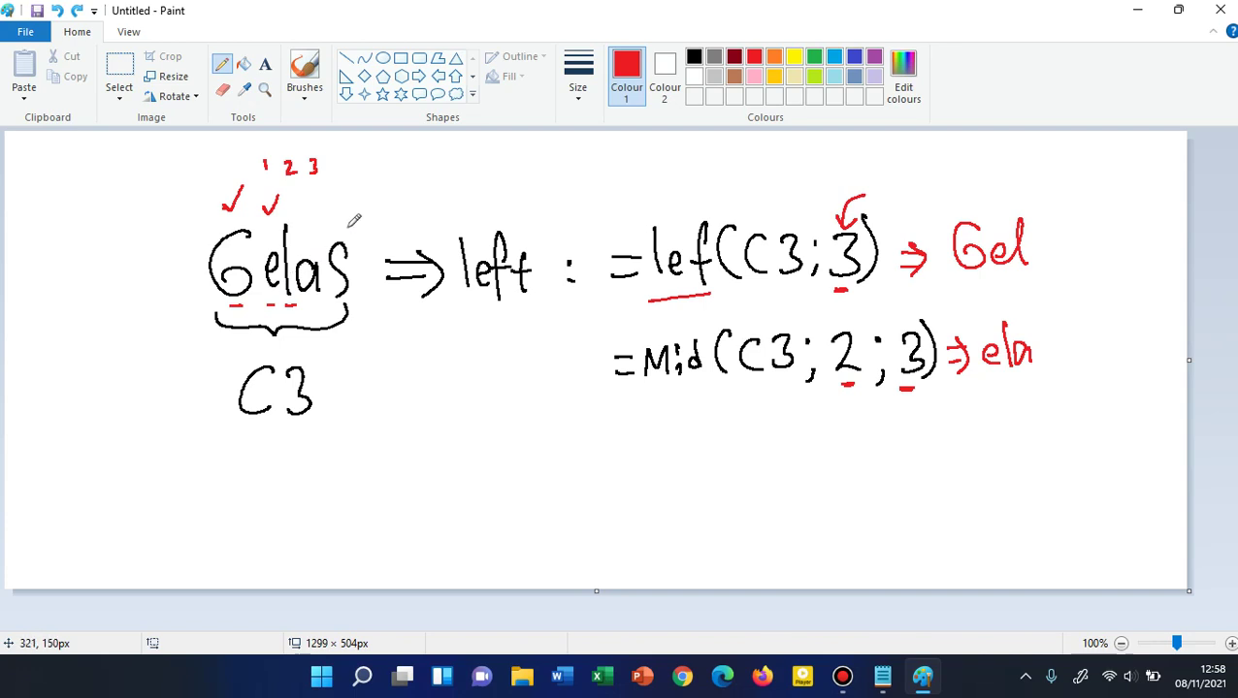
Switch to black at the third line thickness and write '=Right' below the Mid line.
left_click(692, 58)
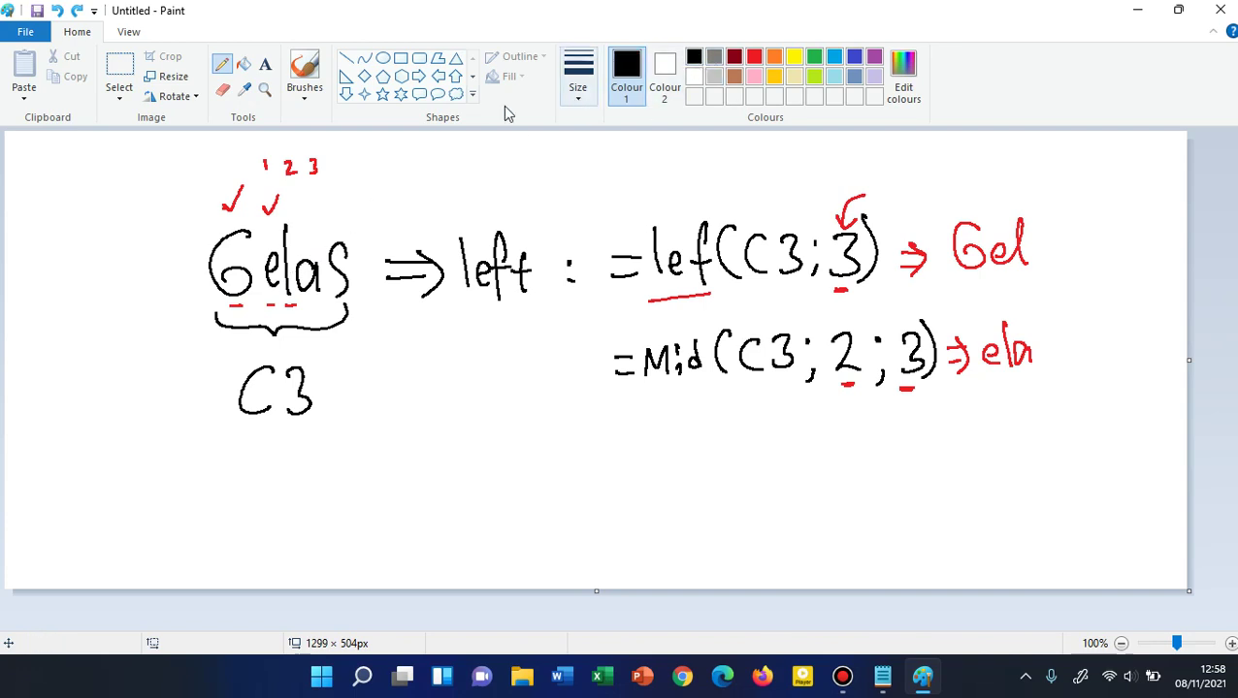
left_click(578, 96)
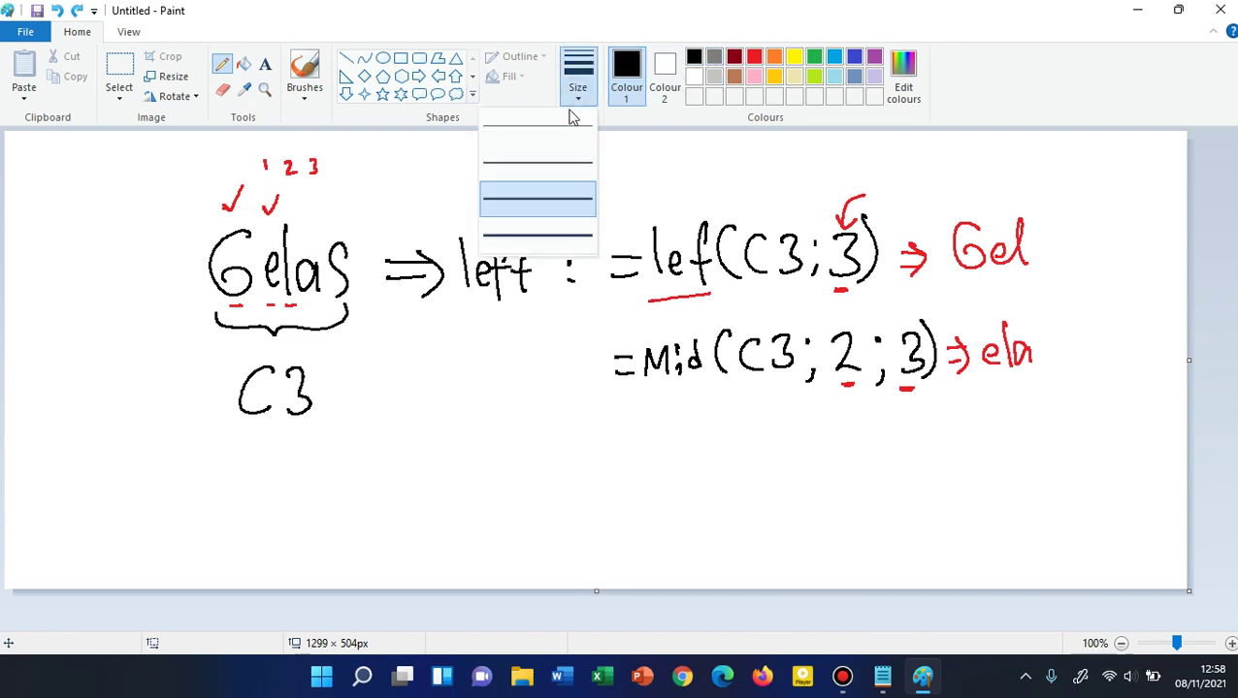
left_click(551, 191)
mouse_move(618, 438)
left_mouse_down()
mouse_move(695, 446)
mouse_move(687, 456)
left_mouse_up()
left_click_drag(700, 406, 721, 444)
mouse_move(741, 402)
left_mouse_down()
mouse_move(739, 438)
mouse_move(746, 415)
mouse_move(764, 442)
mouse_move(849, 445)
left_mouse_up()
Complete the arguments '(C3;3)' and write the result ⇒ las.
left_click(851, 416)
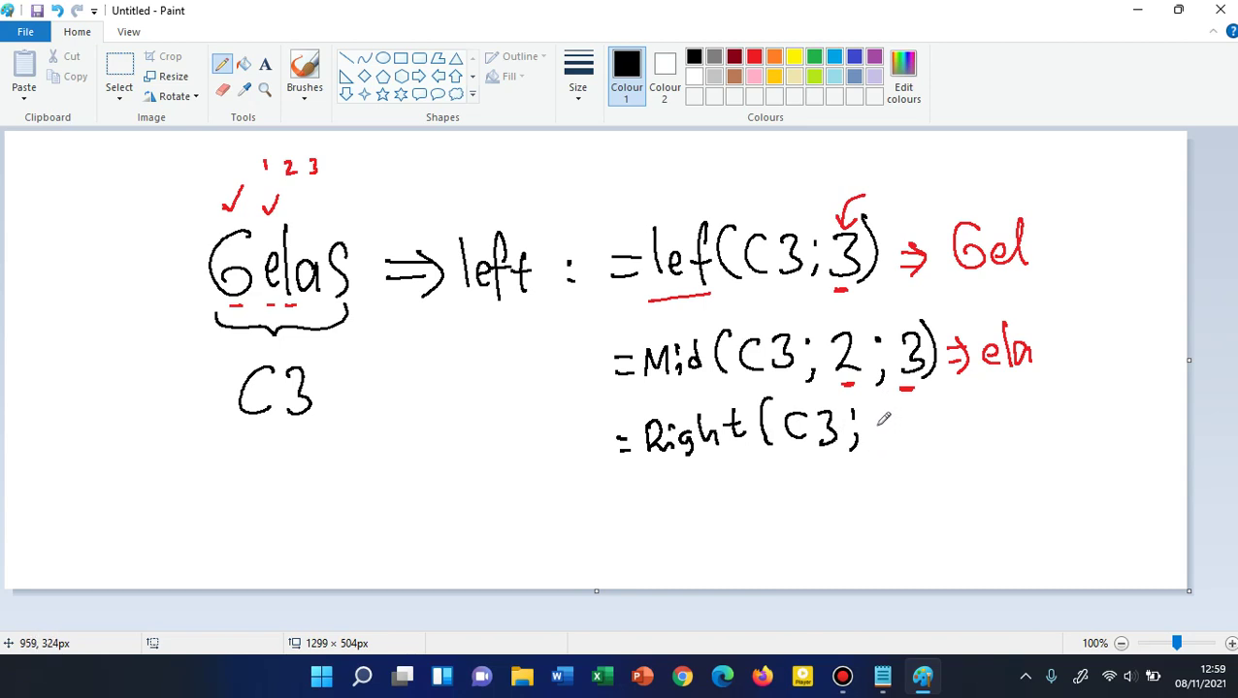
left_click_drag(878, 408, 878, 446)
mouse_move(898, 406)
left_mouse_down()
mouse_move(897, 455)
mouse_move(937, 433)
left_mouse_up()
mouse_move(918, 447)
left_mouse_down()
mouse_move(937, 445)
mouse_move(934, 462)
left_mouse_up()
mouse_move(980, 427)
left_mouse_down()
mouse_move(981, 456)
mouse_move(1014, 454)
left_mouse_up()
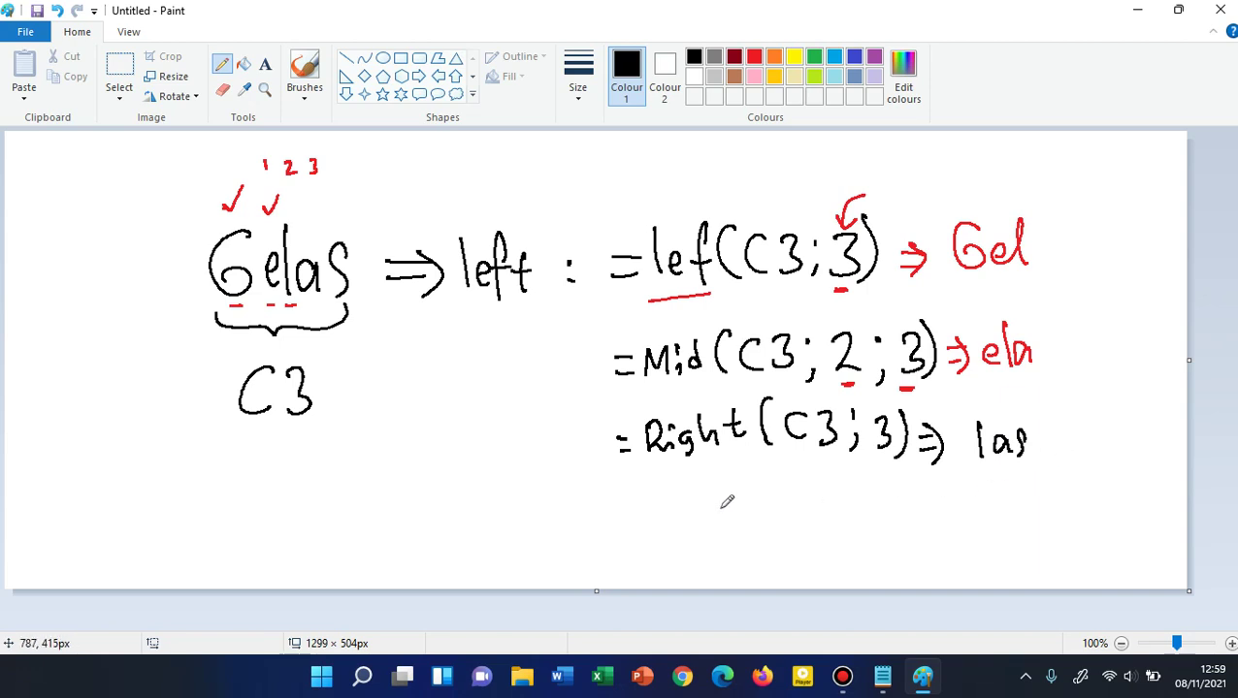
left_click(602, 679)
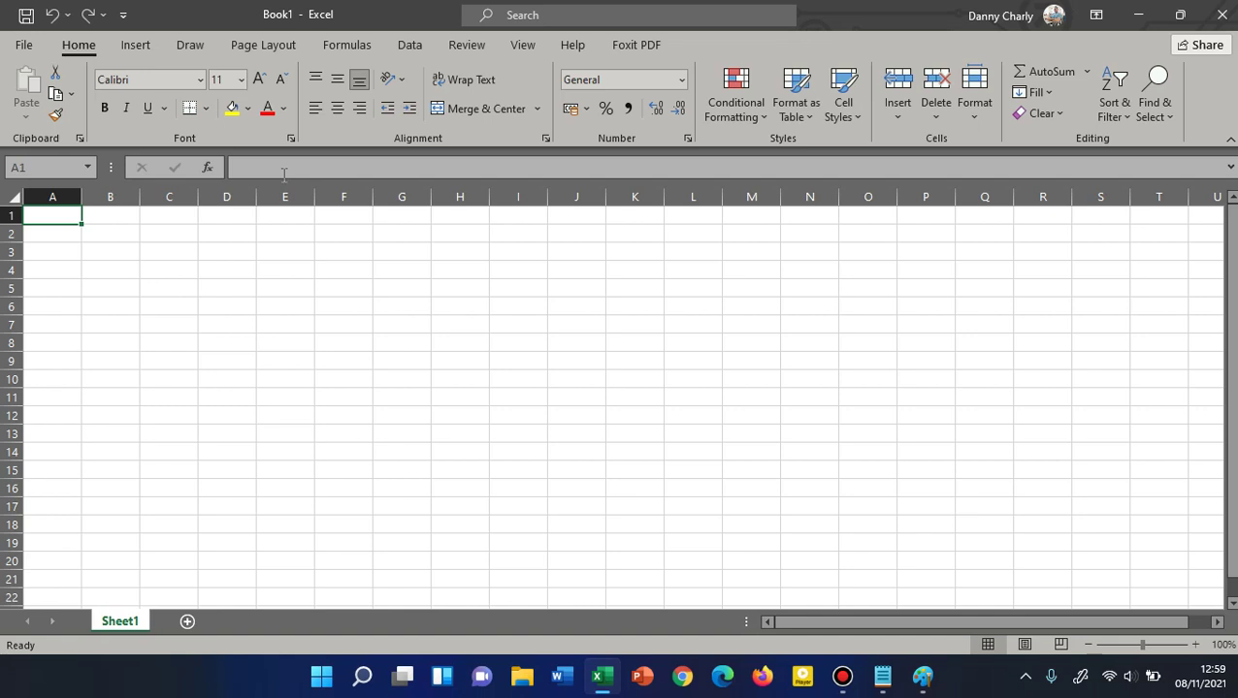
Leave Sheet1's name unchanged and enter the header 'Teks' in A1.
double_click(138, 621)
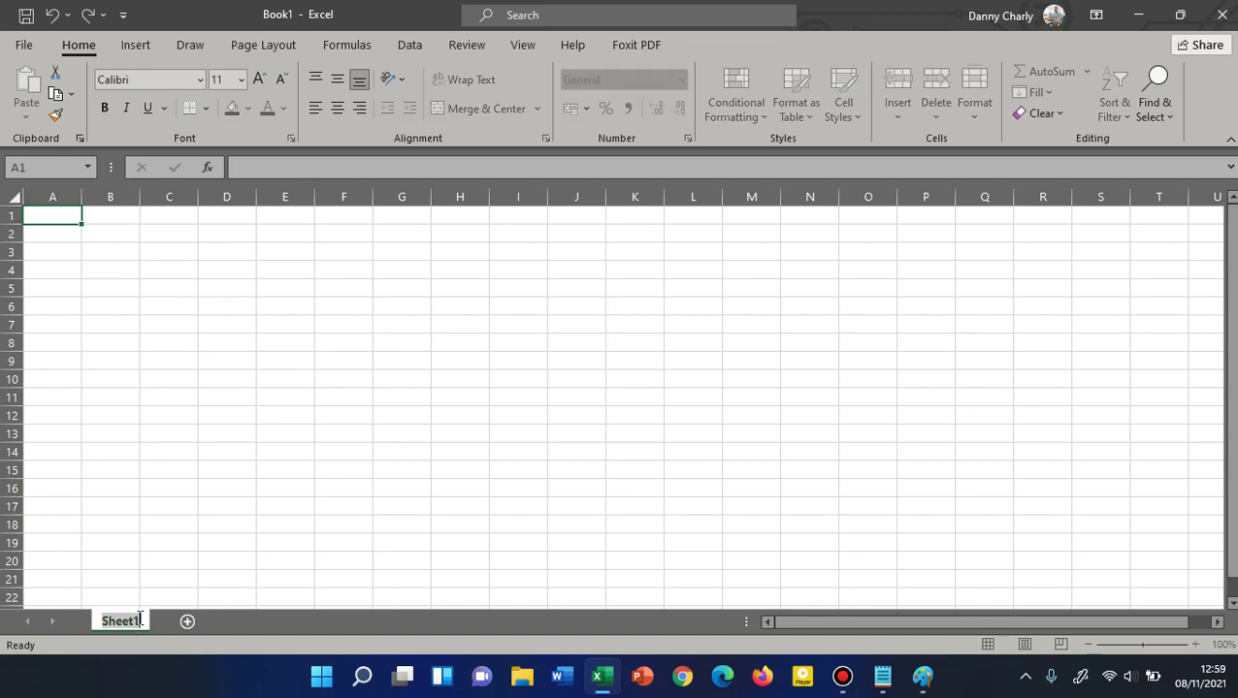
left_click(192, 412)
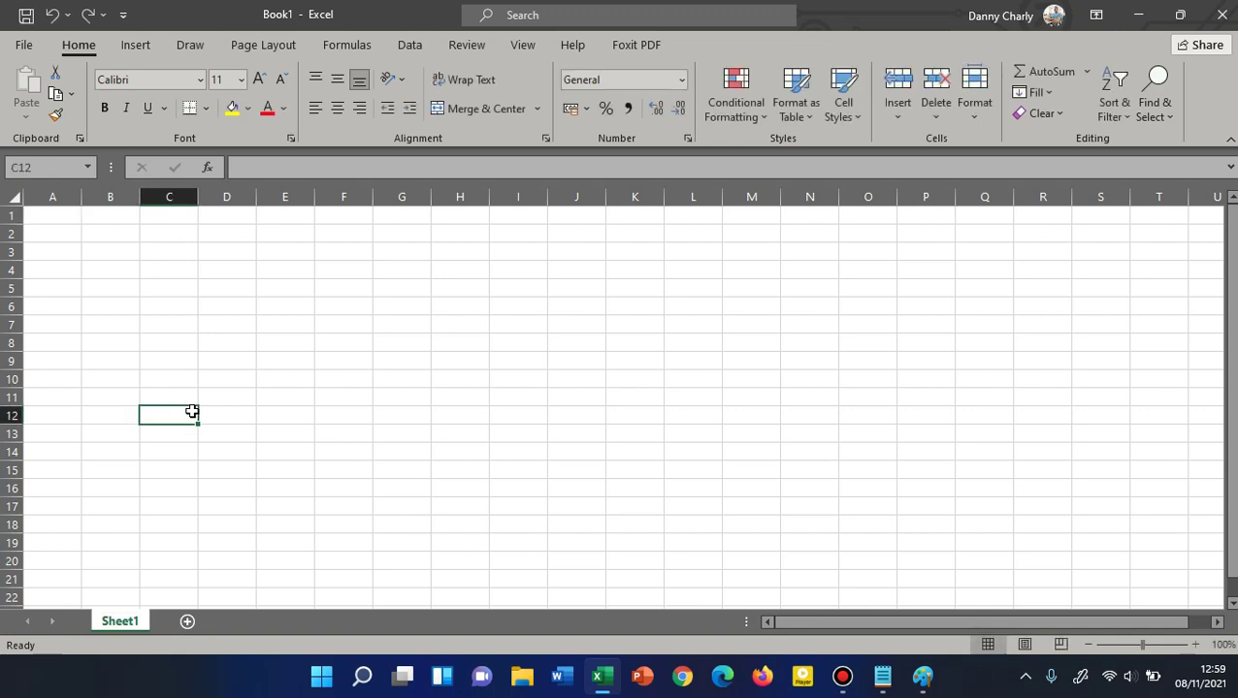
scroll(192, 412, "up", 3)
scroll(192, 407, "up", 2)
left_click(128, 247)
type("Te")
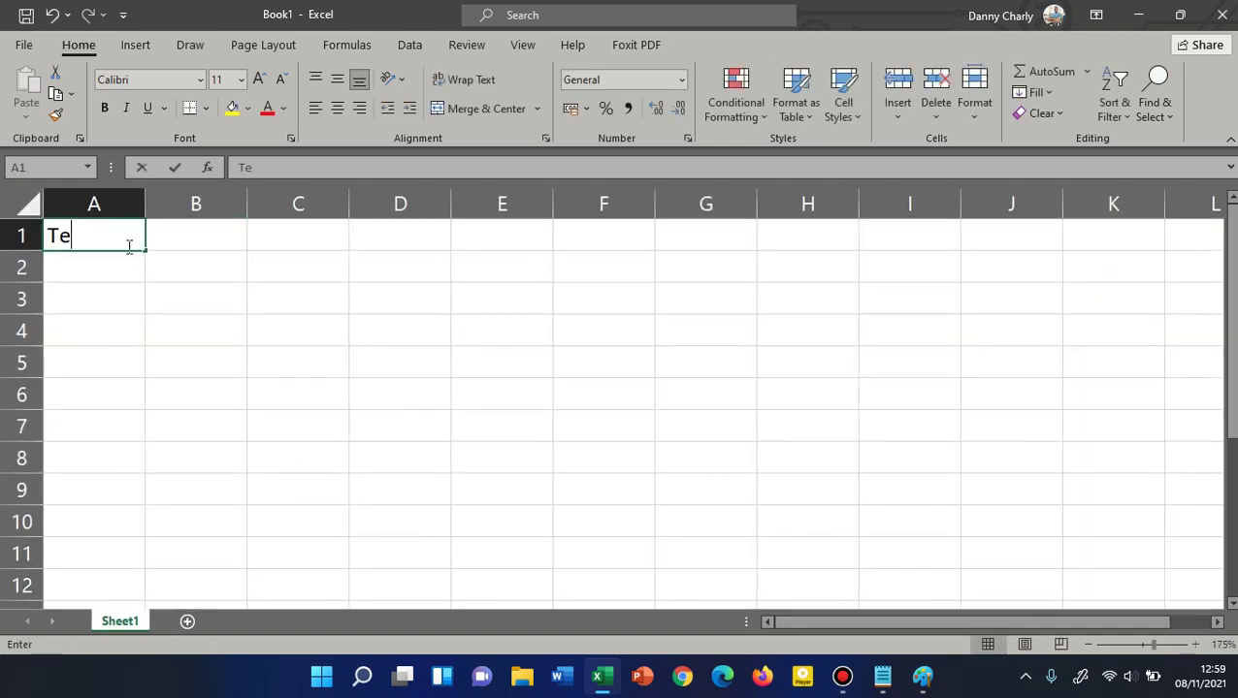
type("s")
key("BackSpace")
type("kt")
key("BackSpace")
key("BackSpace")
key("BackSpace")
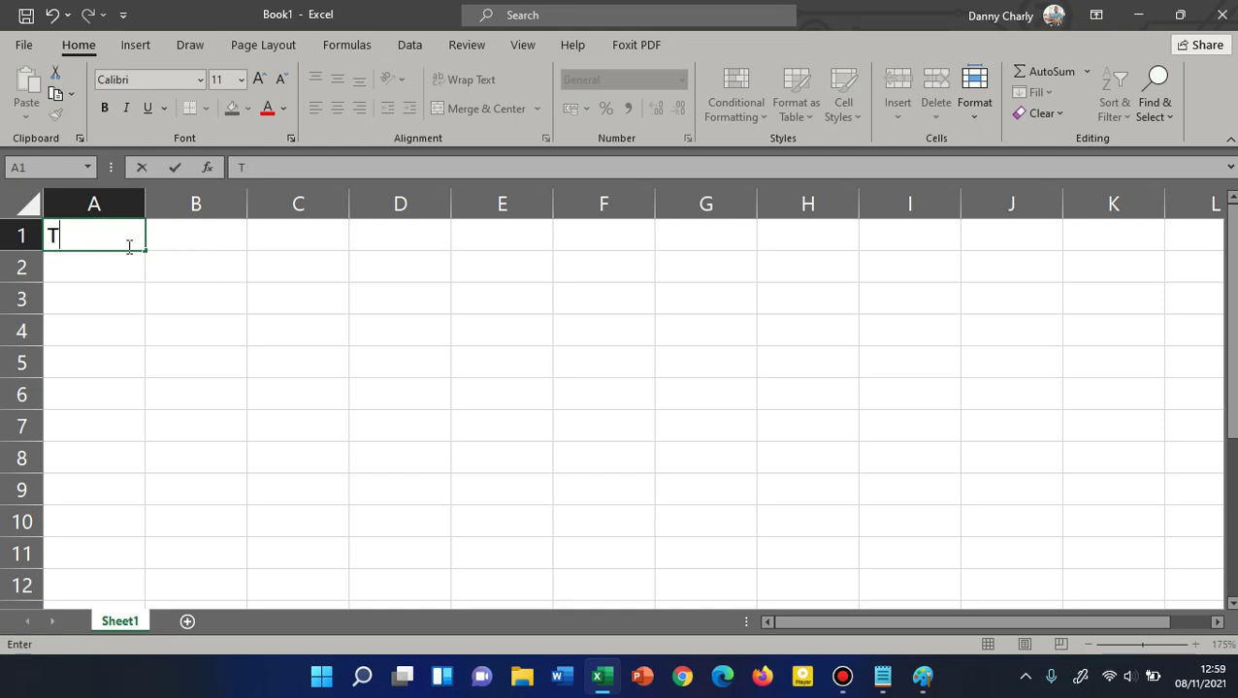
type("eks")
key("Tab")
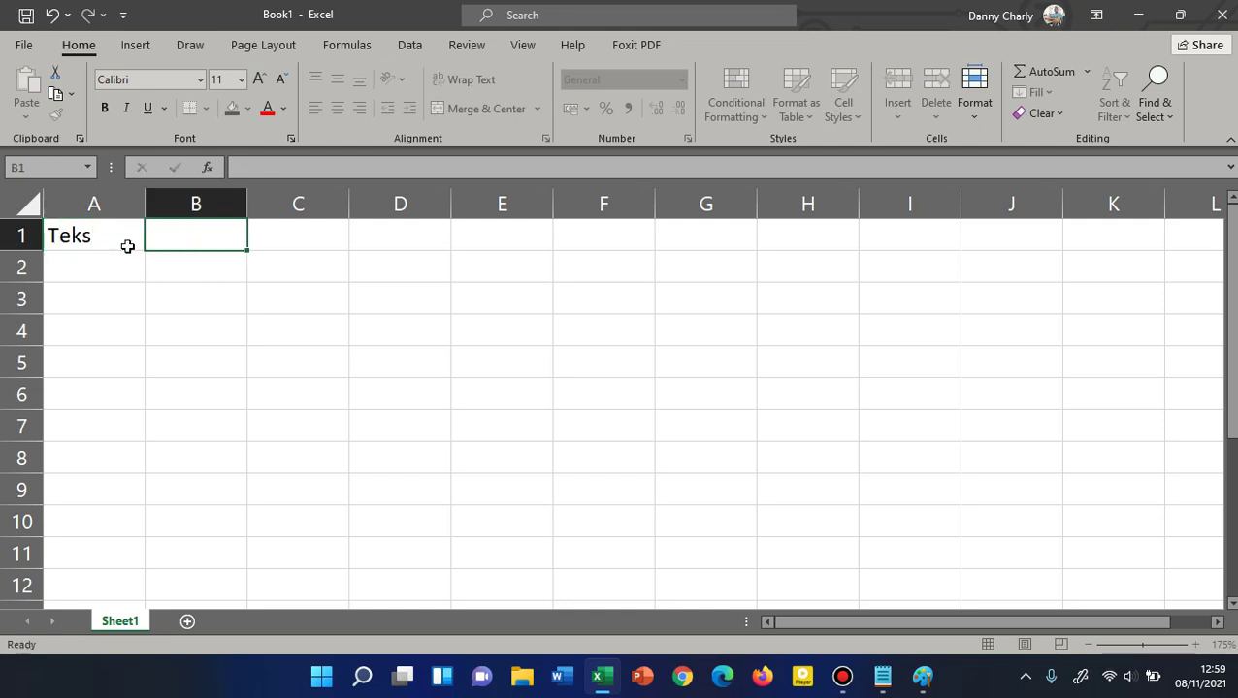
Add the headers 'Left' and 'Mid' in B1 and C1.
type("Left")
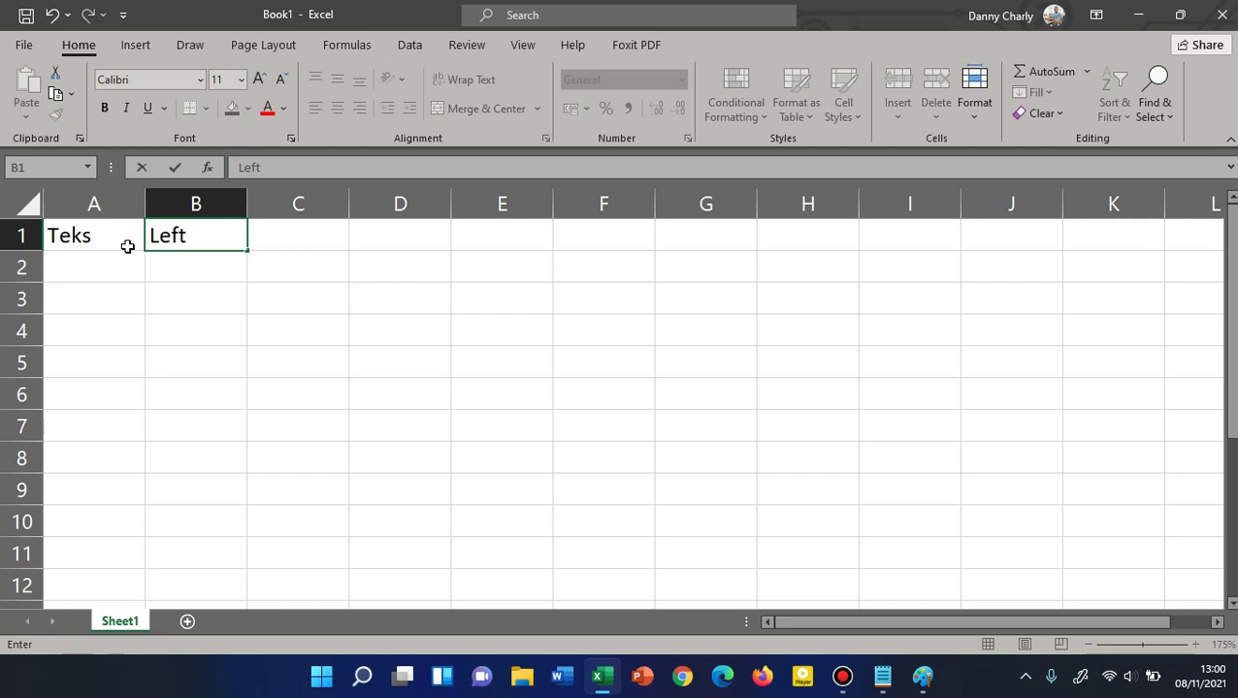
key("Tab")
type("Mid")
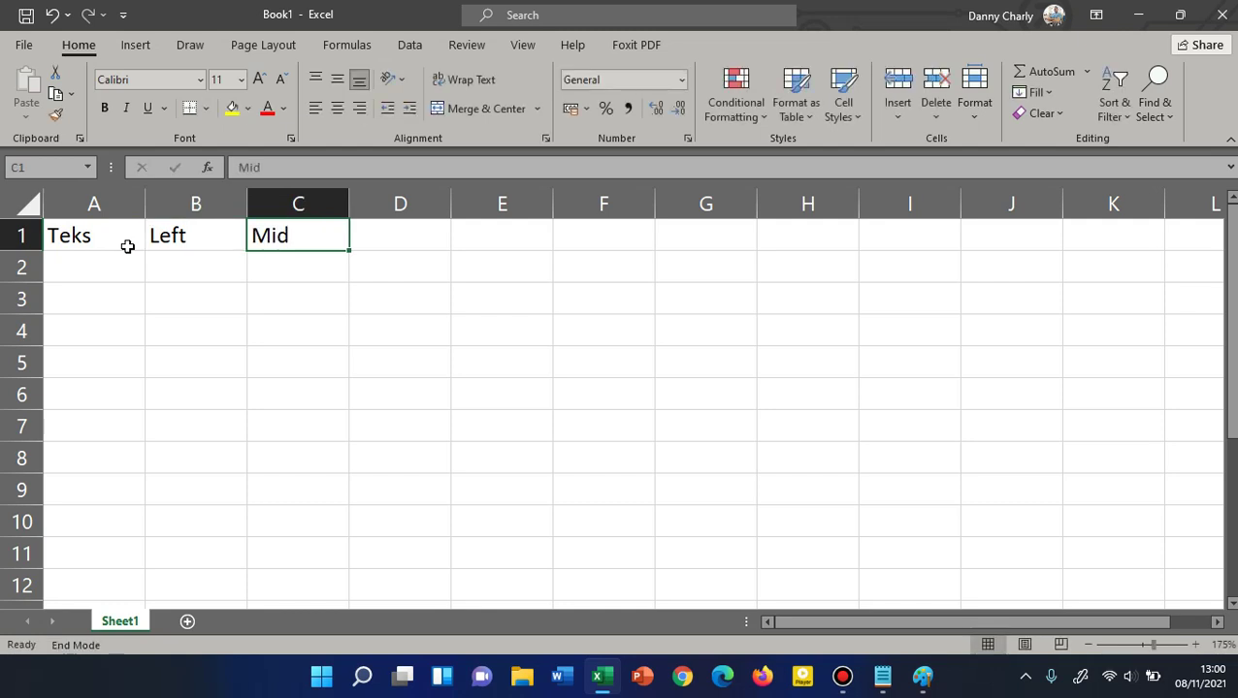
key("ctrl+Right")
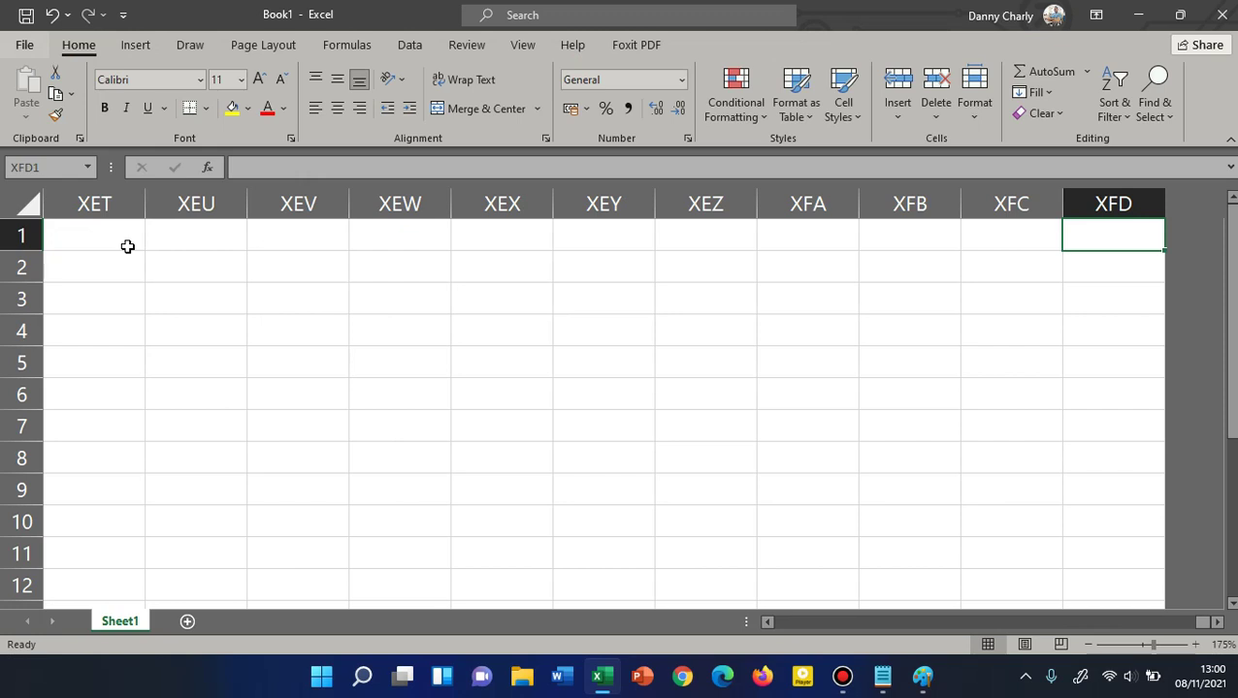
key("Left")
left_click(233, 296)
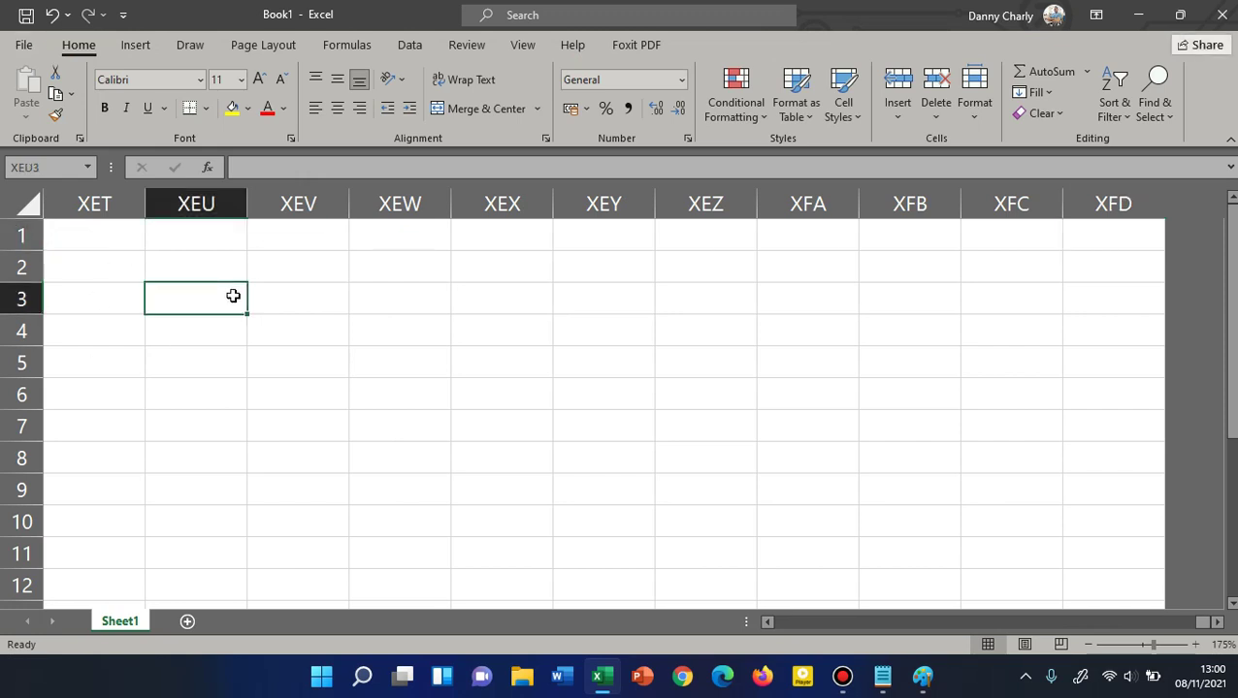
key("ctrl+Home")
left_click(372, 241)
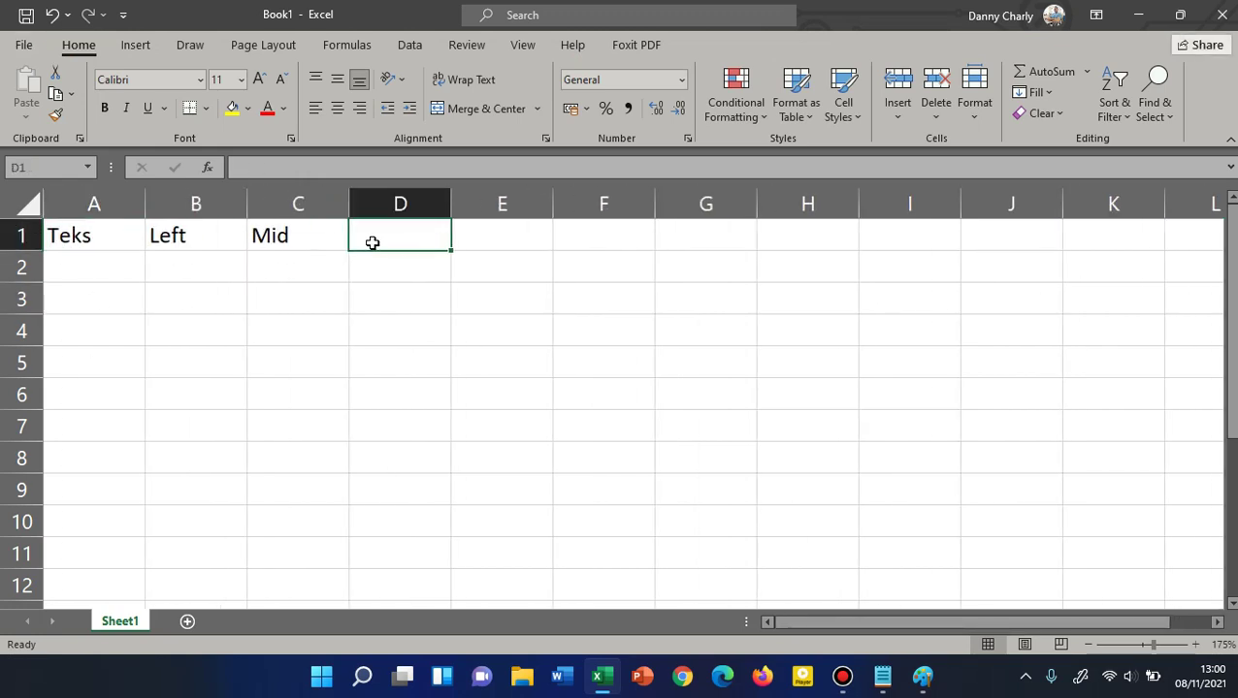
Enter 'Right' in D1, give A1:D4 all borders and centring, and fill the header row yellow.
type("Right")
mouse_move(102, 242)
left_mouse_down()
mouse_move(381, 307)
mouse_move(387, 326)
left_mouse_up()
left_click(203, 114)
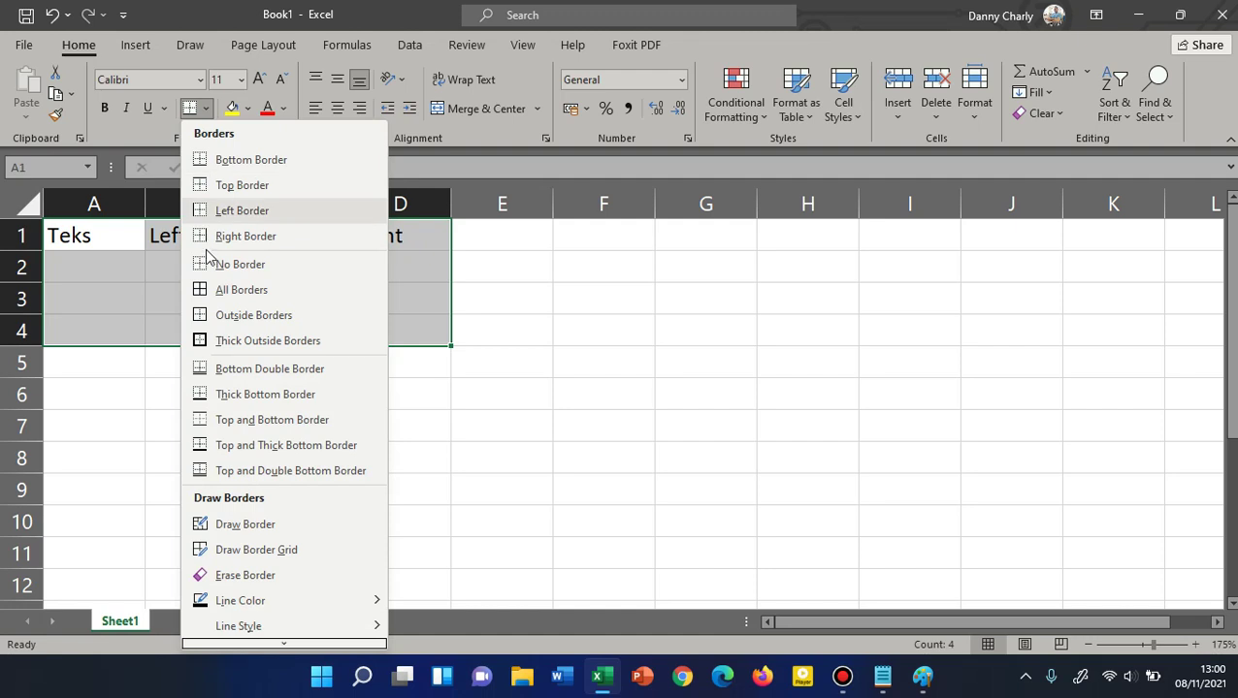
left_click(219, 288)
left_click(337, 107)
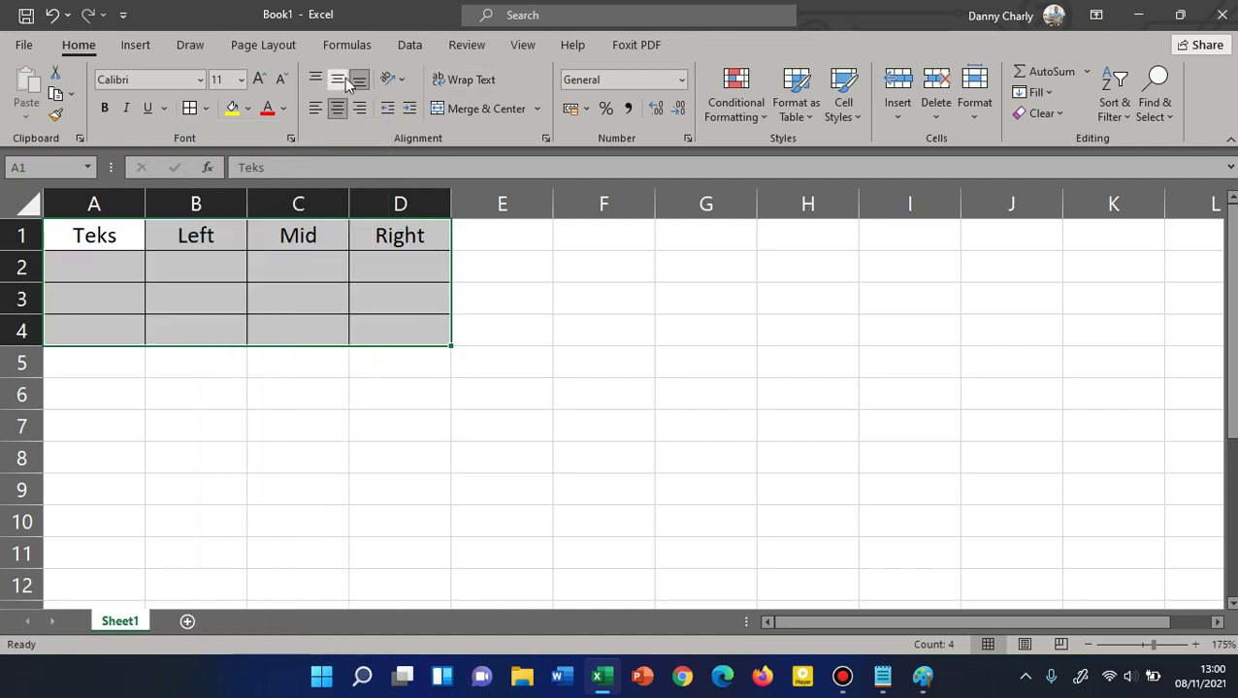
left_click(454, 268)
left_click_drag(91, 243, 395, 235)
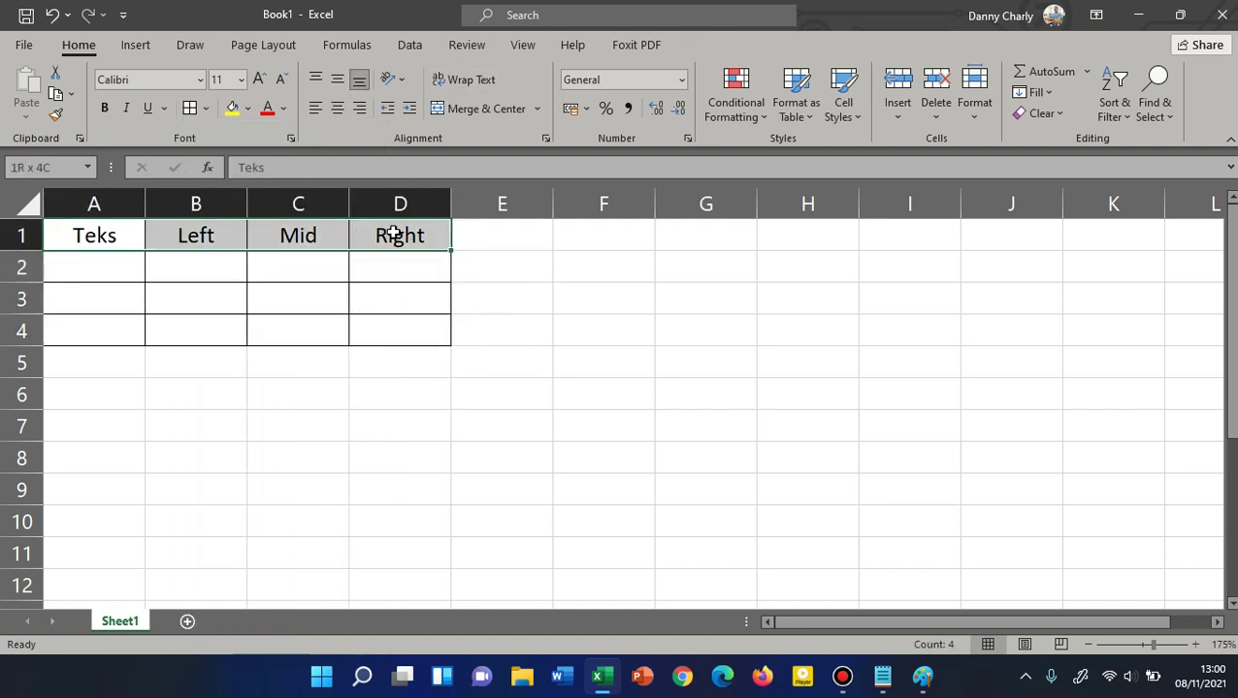
left_click(232, 109)
left_click(291, 267)
Enter Bandung, Pintu and Rumah in A2:A4.
left_click(102, 268)
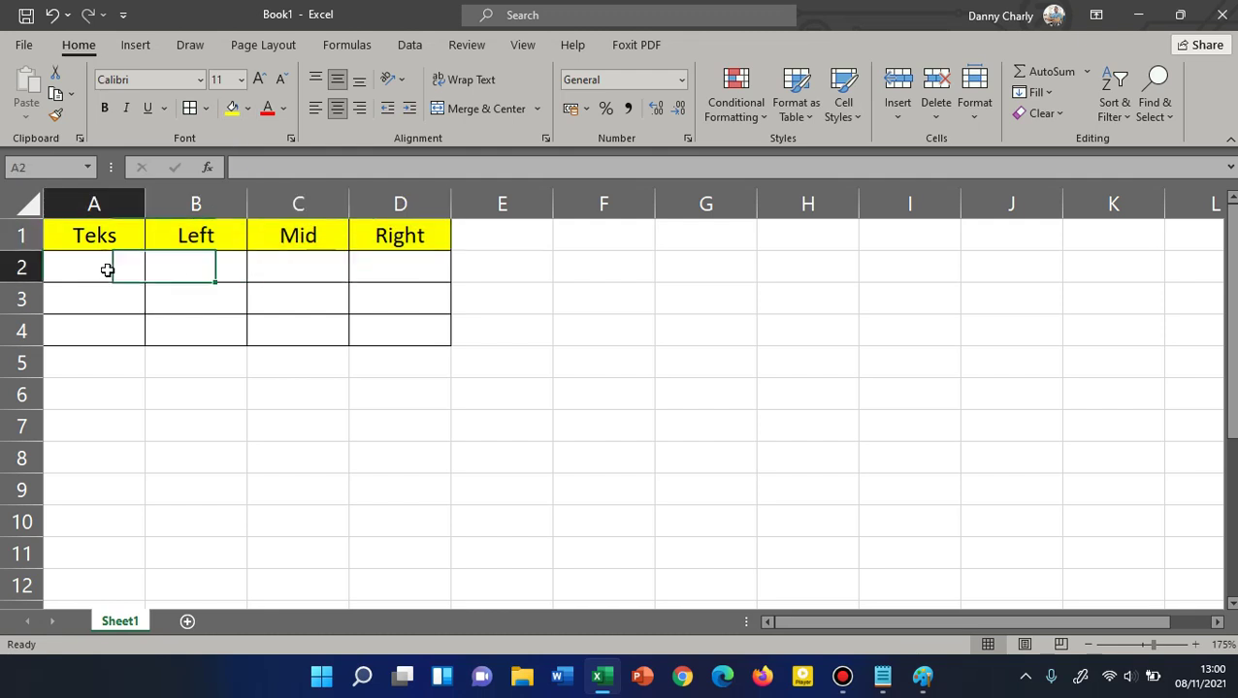
type("Bandun")
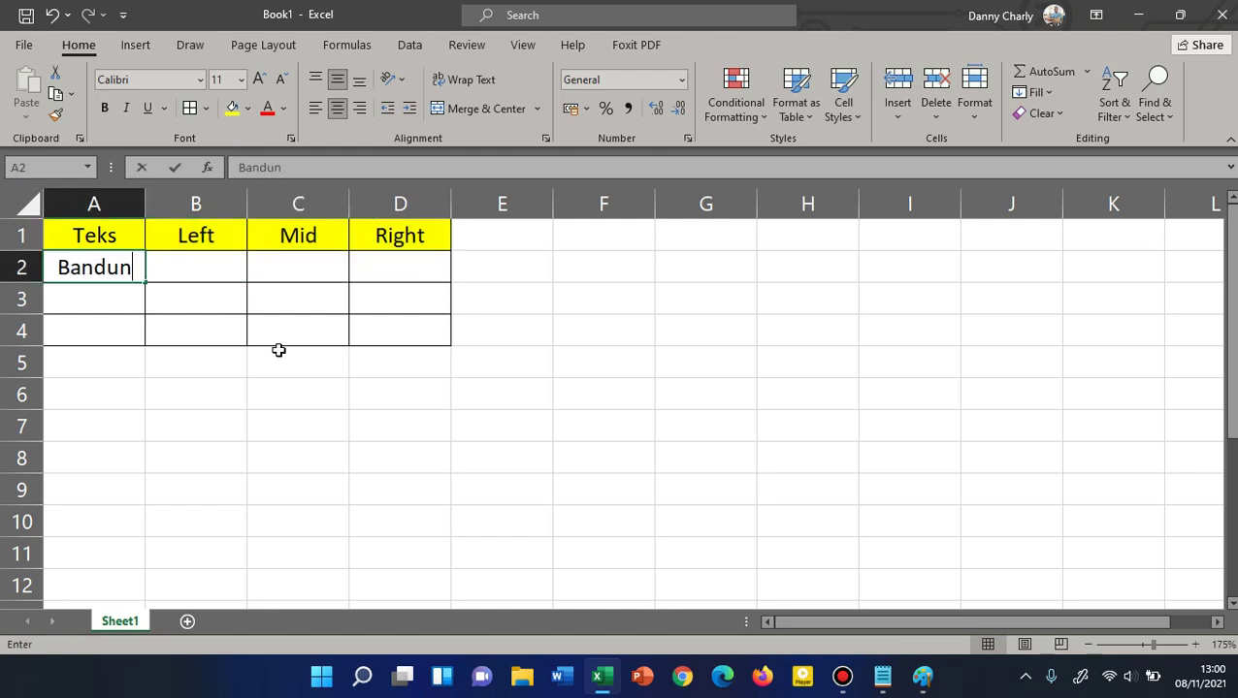
type("g")
key("Return")
type("Pintu")
key("Return")
type("Rumah")
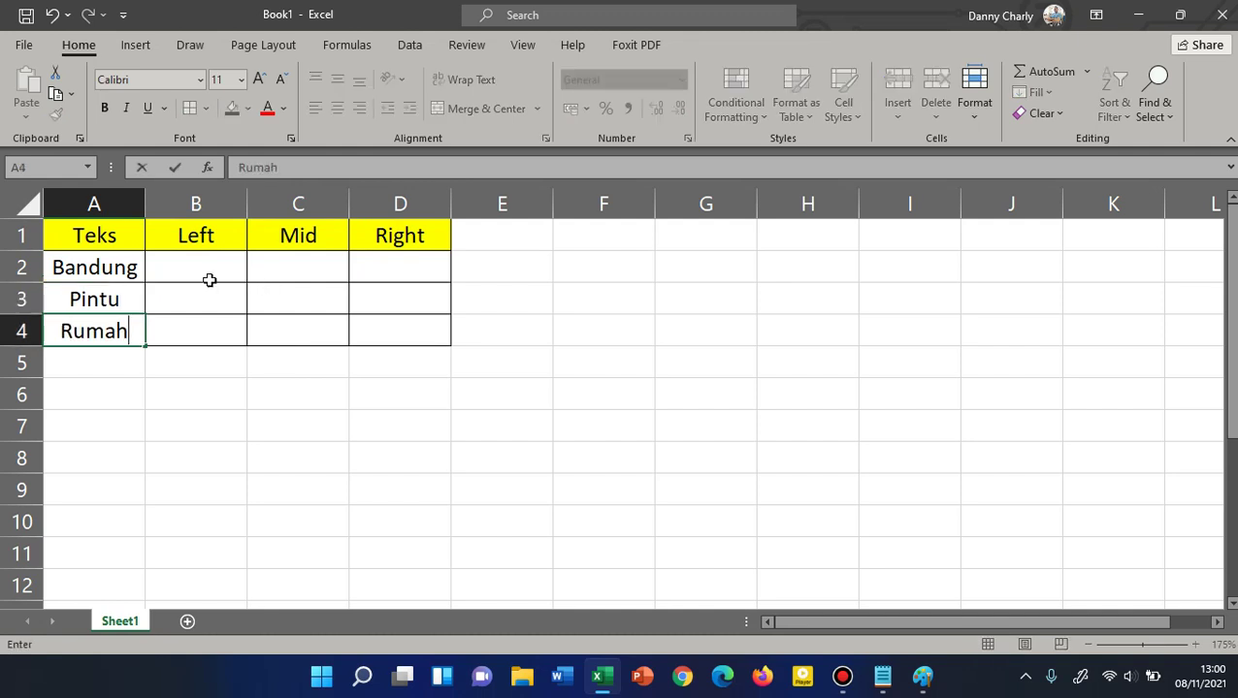
left_click(204, 275)
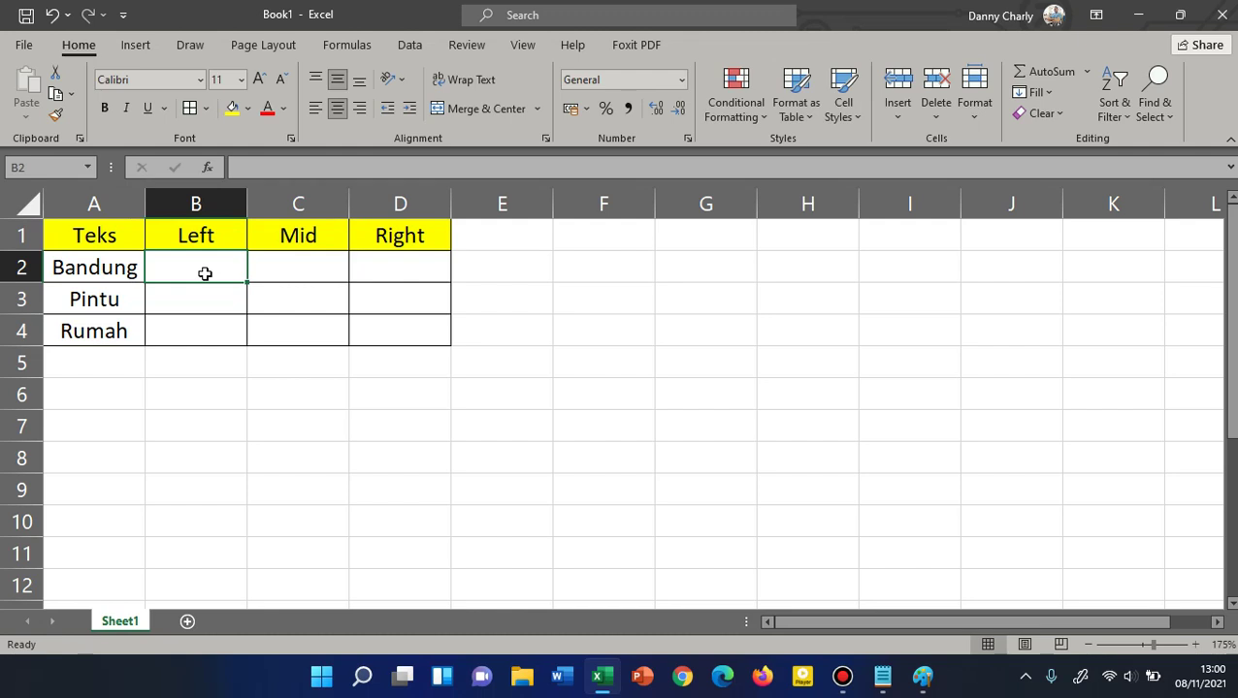
Enter =left(A2;3) in B2 to return 'Ban' from Bandung.
type("=")
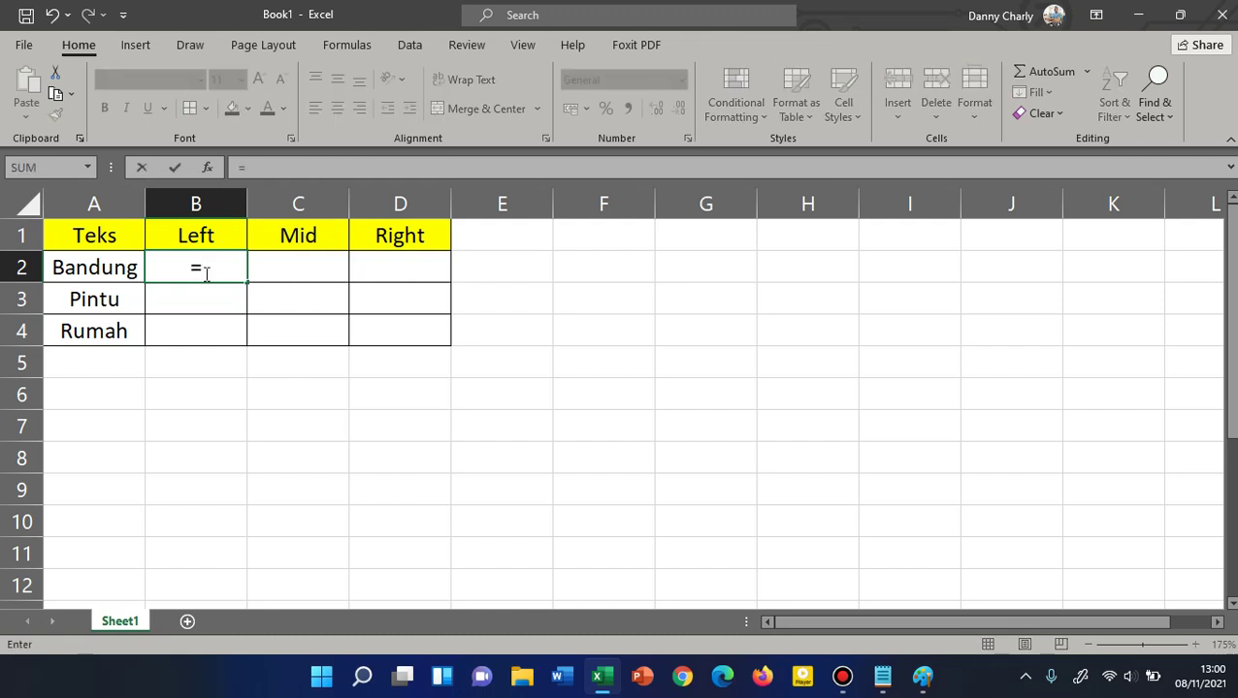
type("left(")
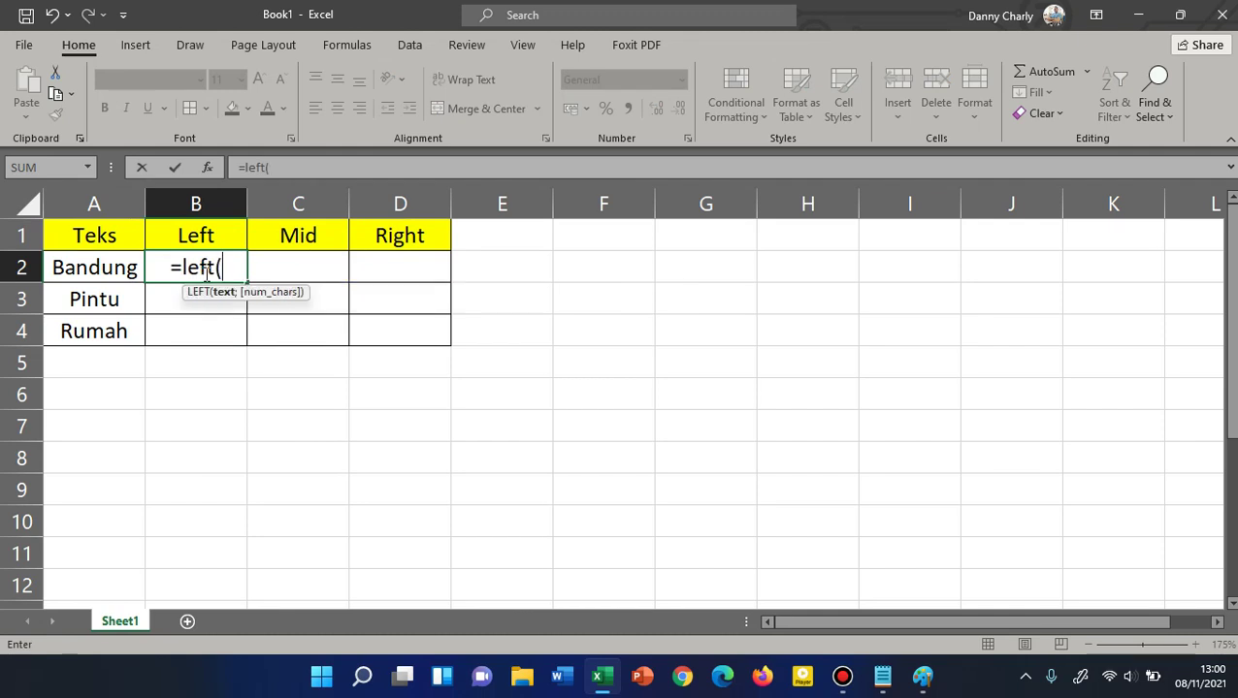
left_click(85, 271)
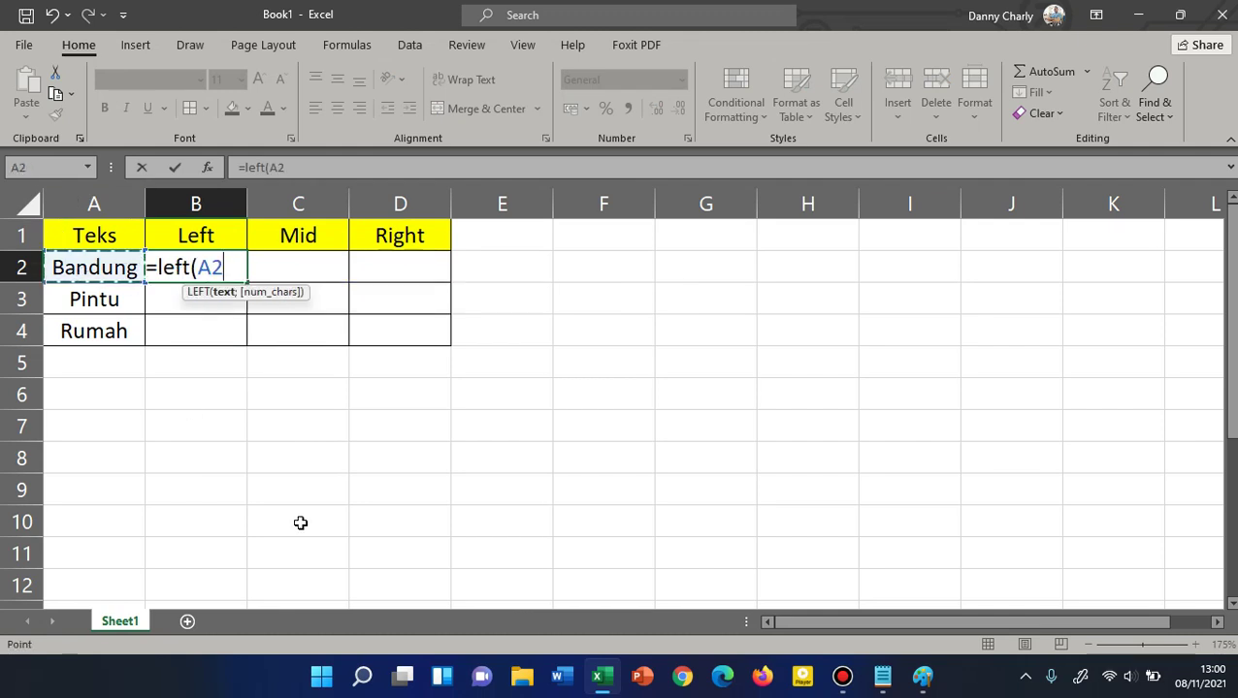
type(";")
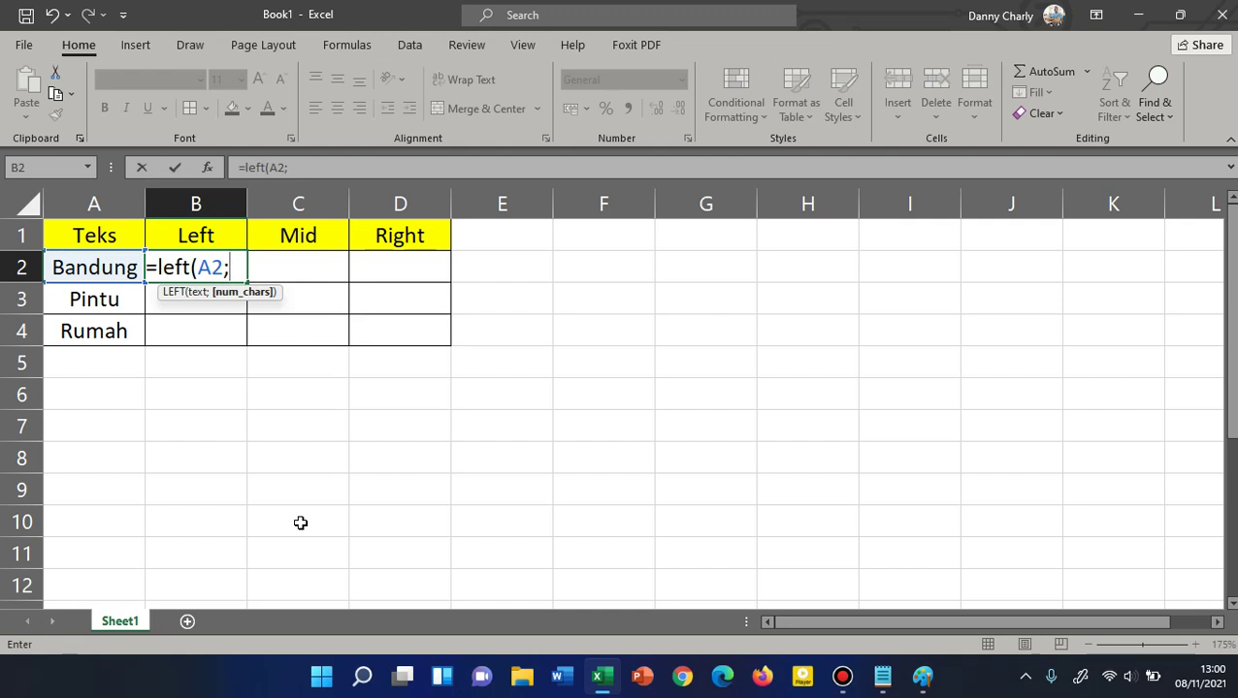
type("3")
type(")")
key("Return")
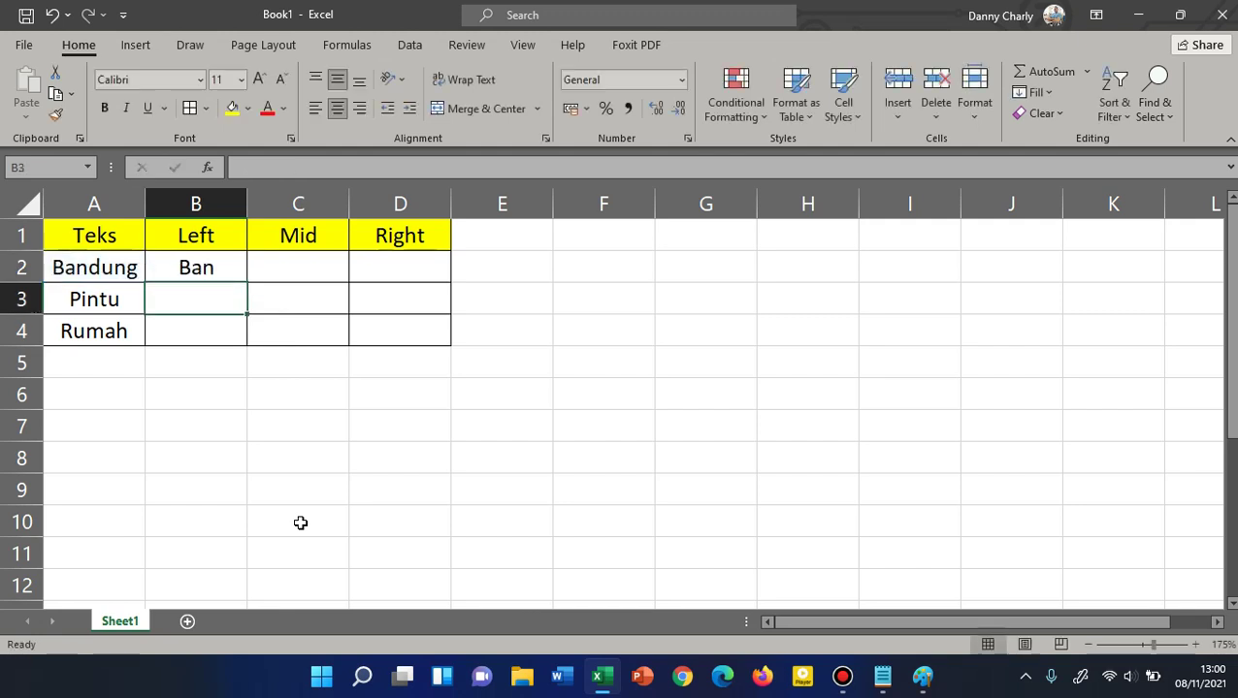
left_click(311, 270)
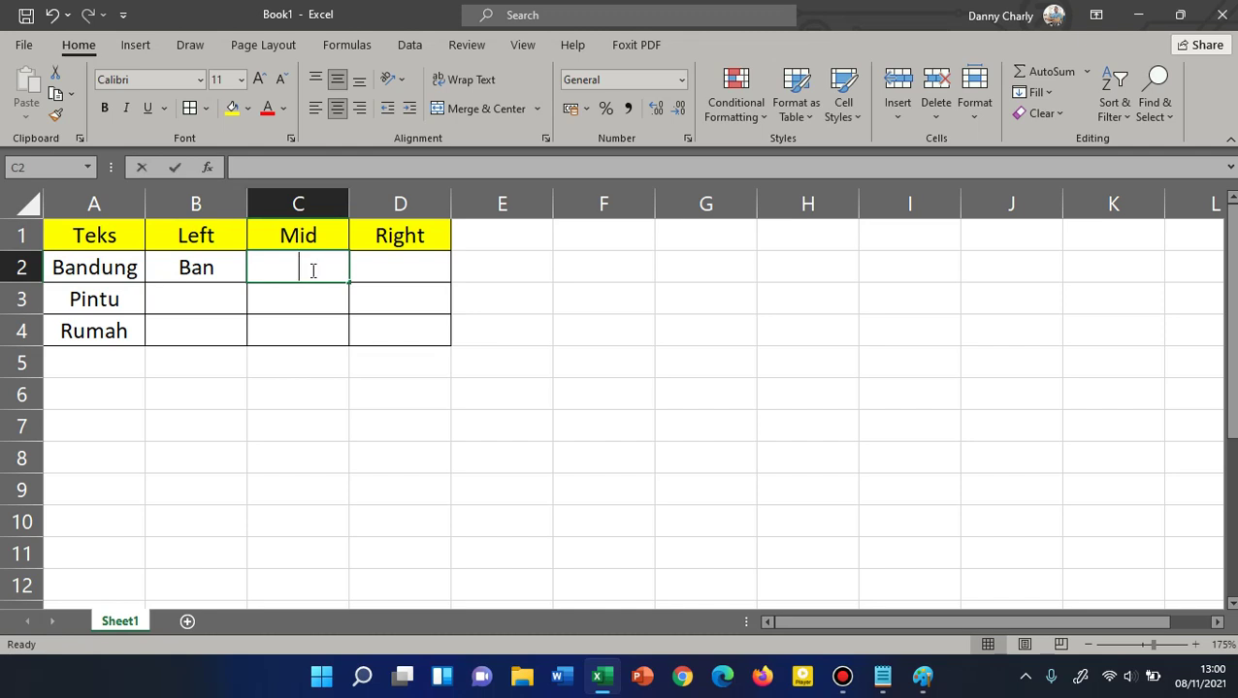
Enter =MID(A2;2;4) in C2 so it shows andu.
type("=mid(")
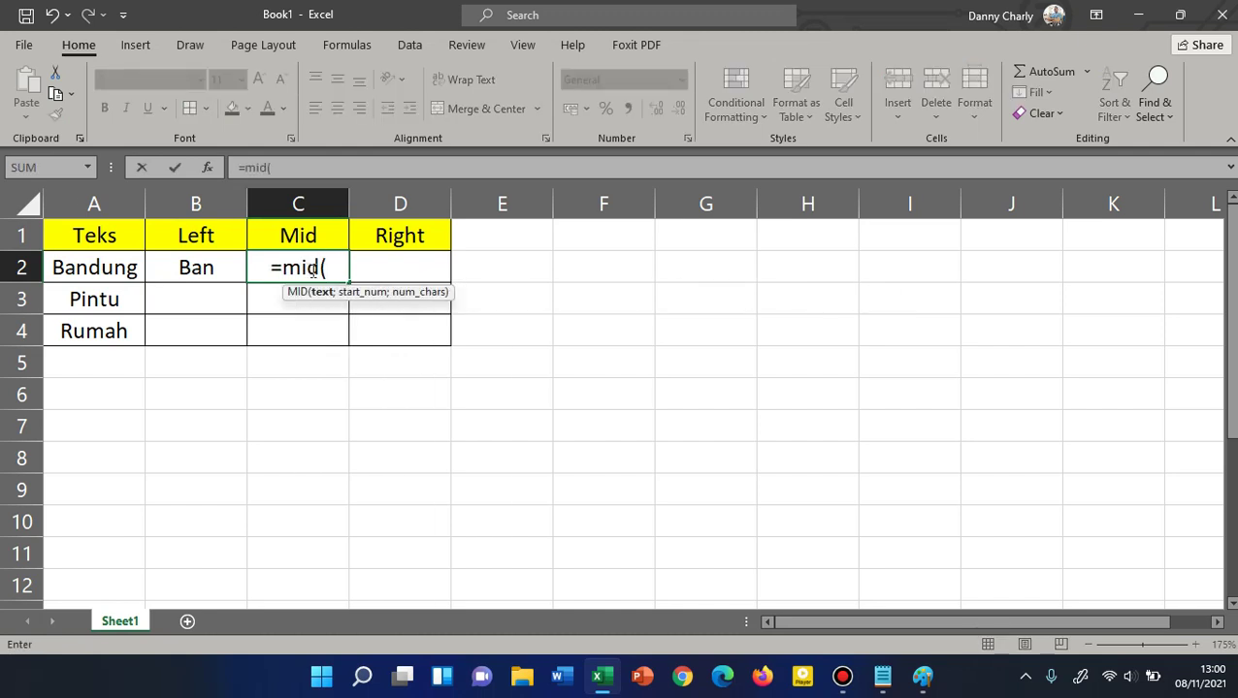
left_click(72, 260)
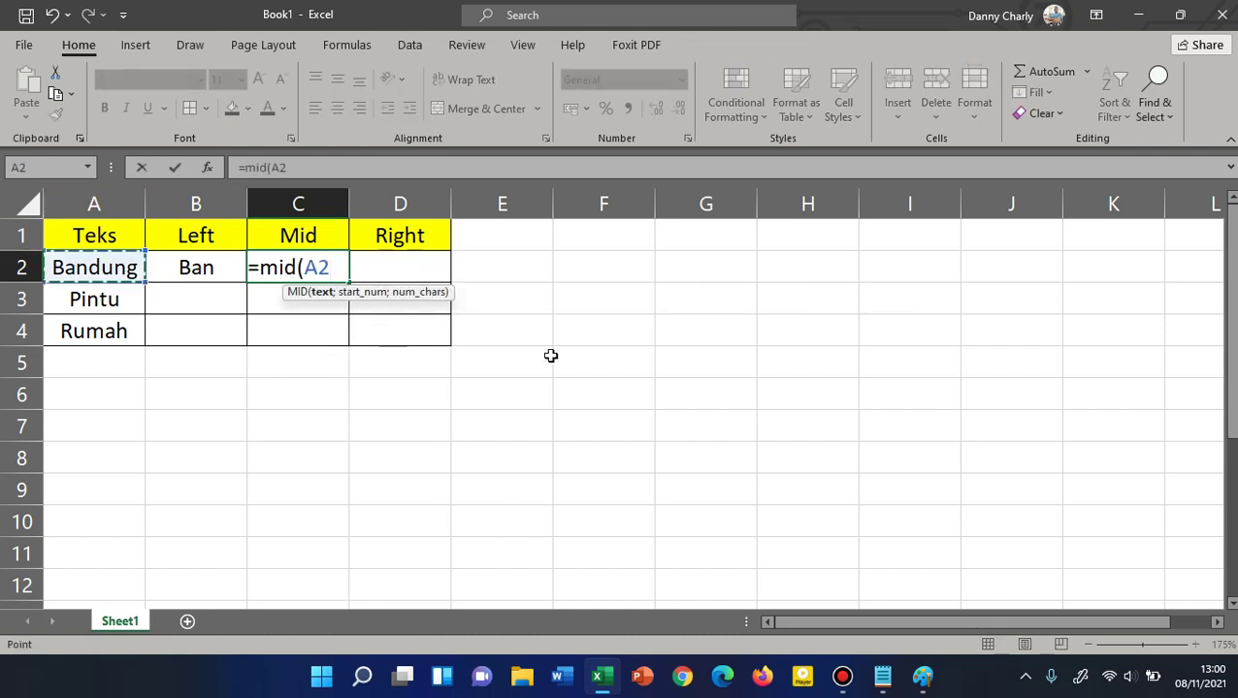
type(";2")
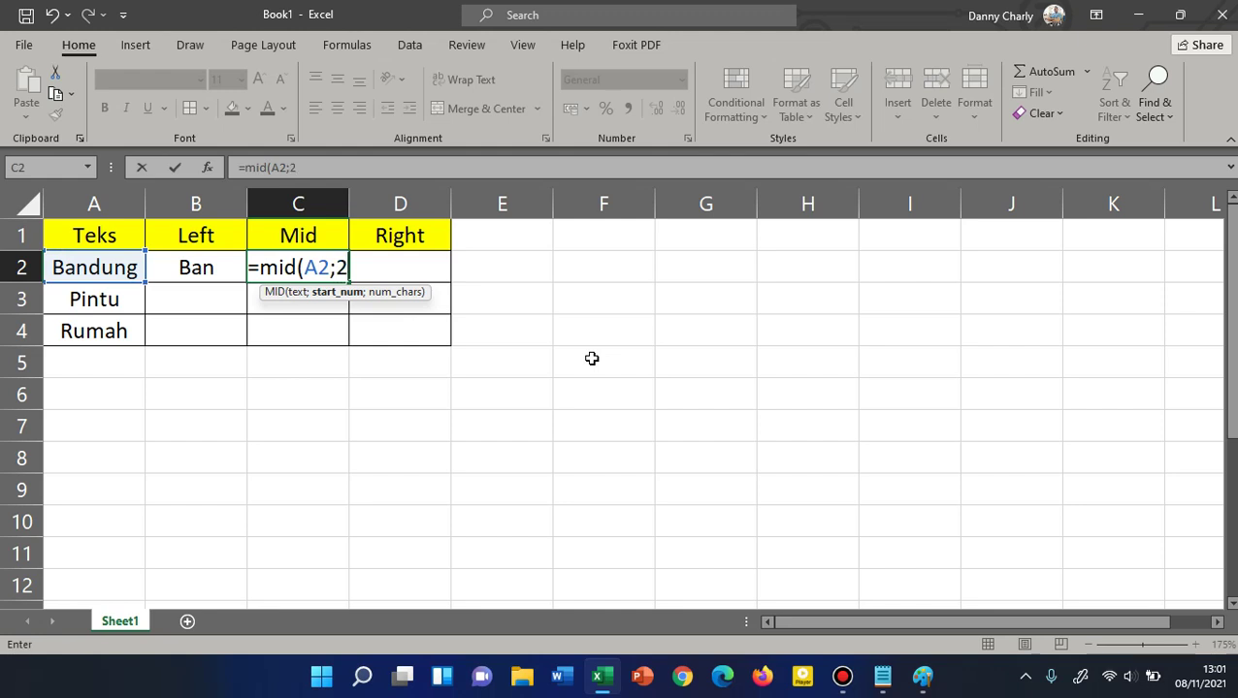
type(";")
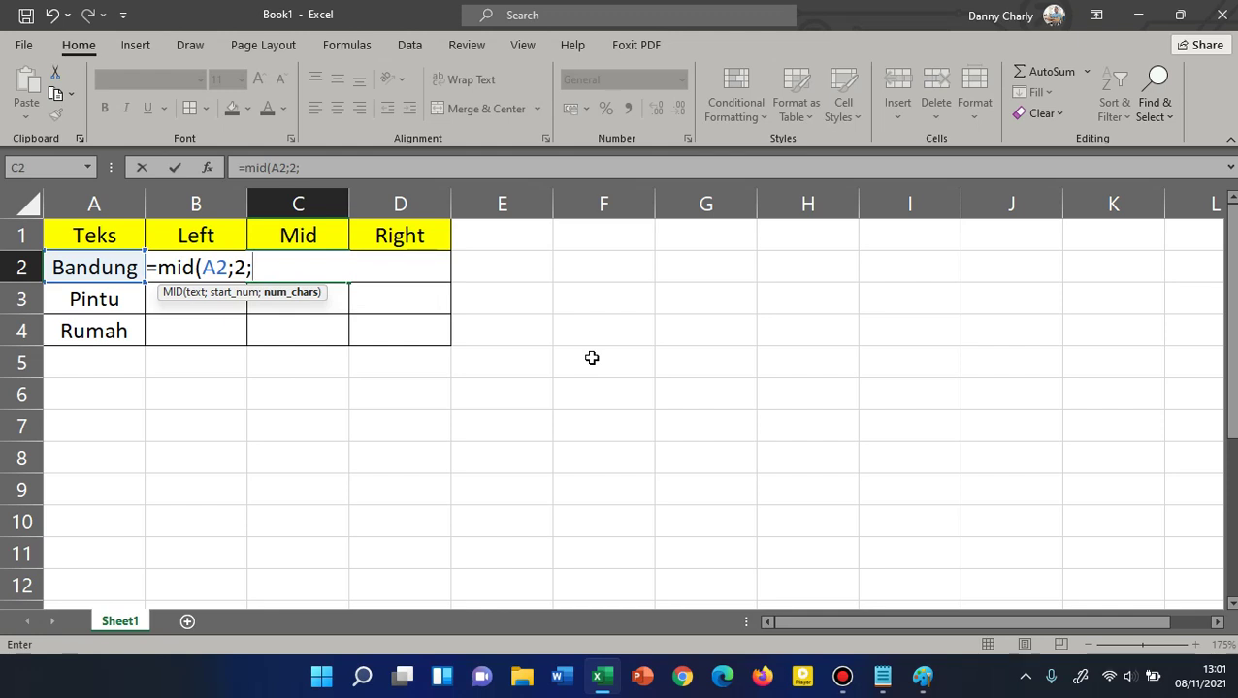
type("4)")
key("Return")
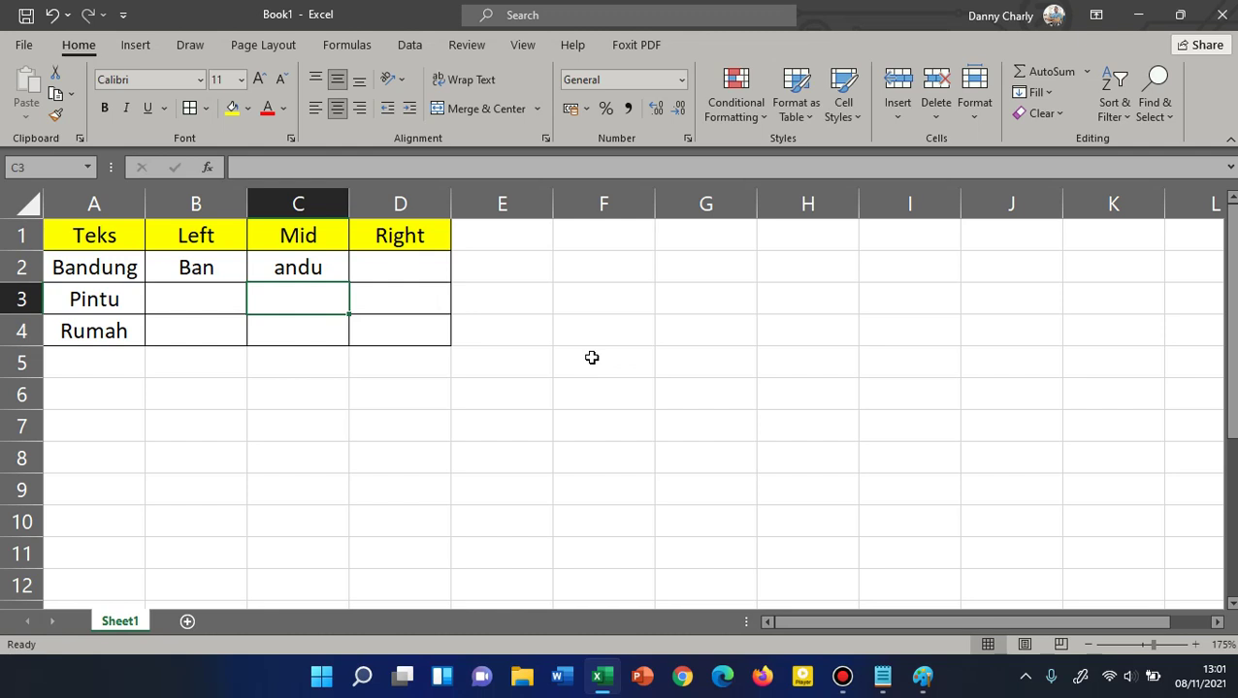
Enter =RIGHT(A2;4) in D2 so it shows dung.
left_click(414, 269)
type("=right(")
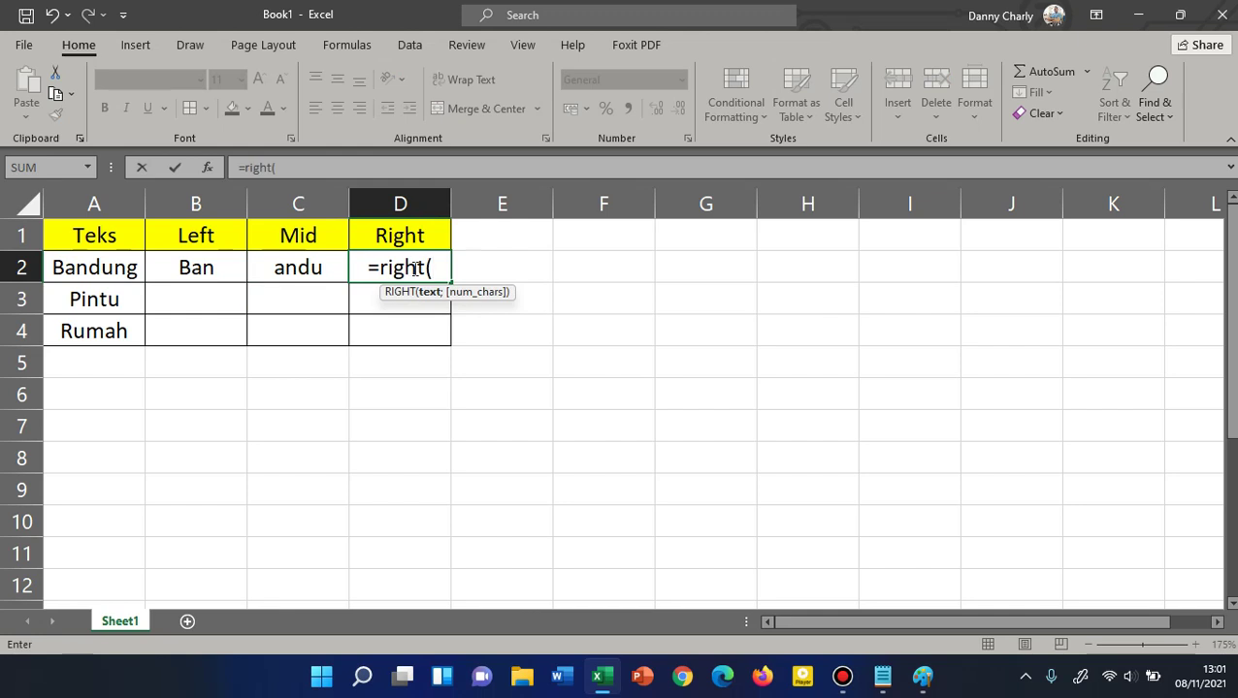
left_click(114, 269)
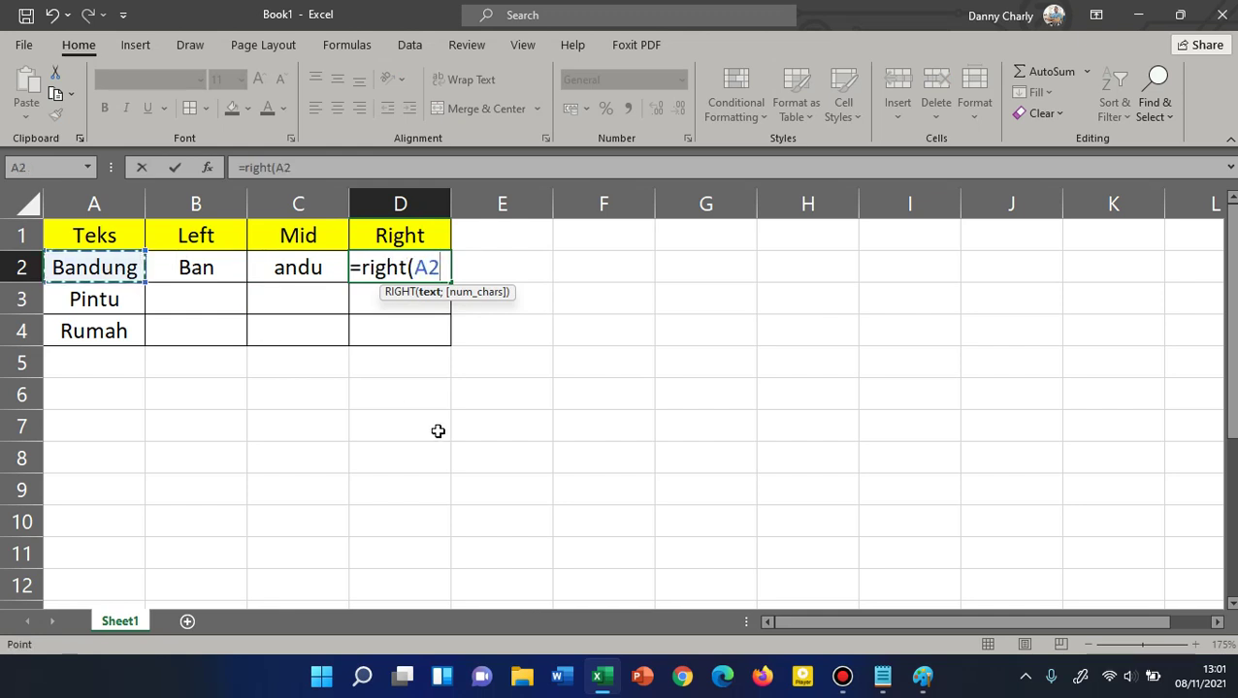
type(";l")
key("BackSpace")
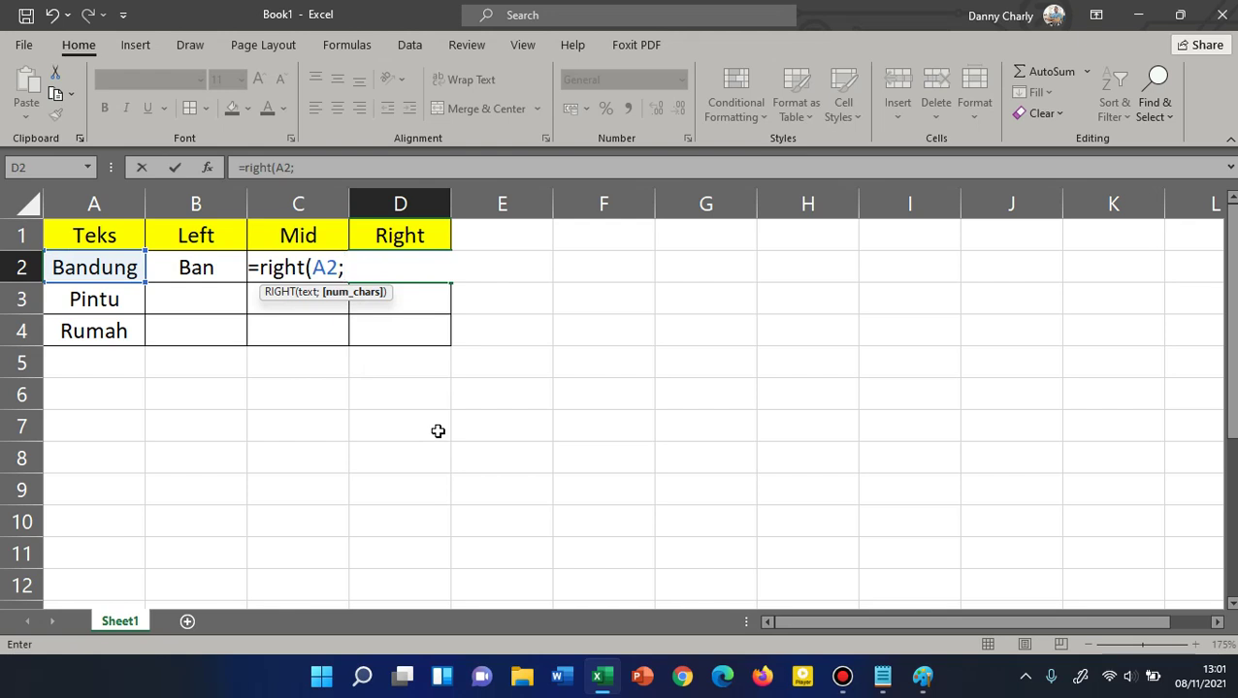
type("4")
type(")")
key("Return")
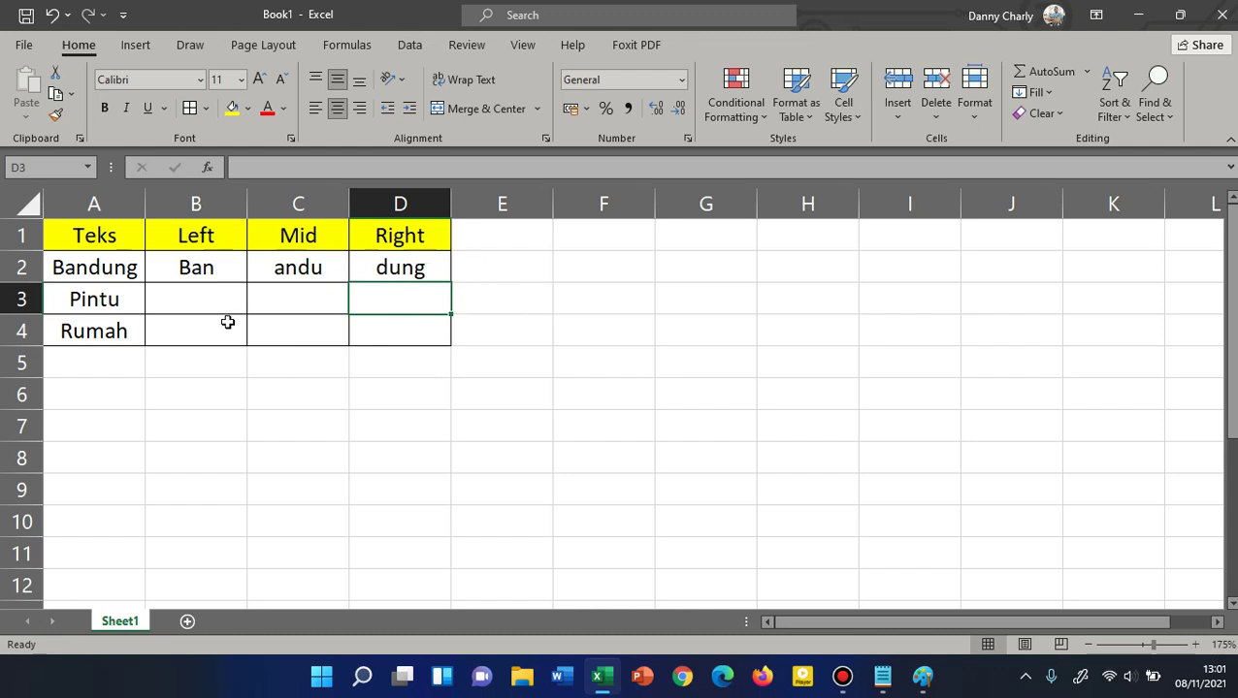
left_click(212, 297)
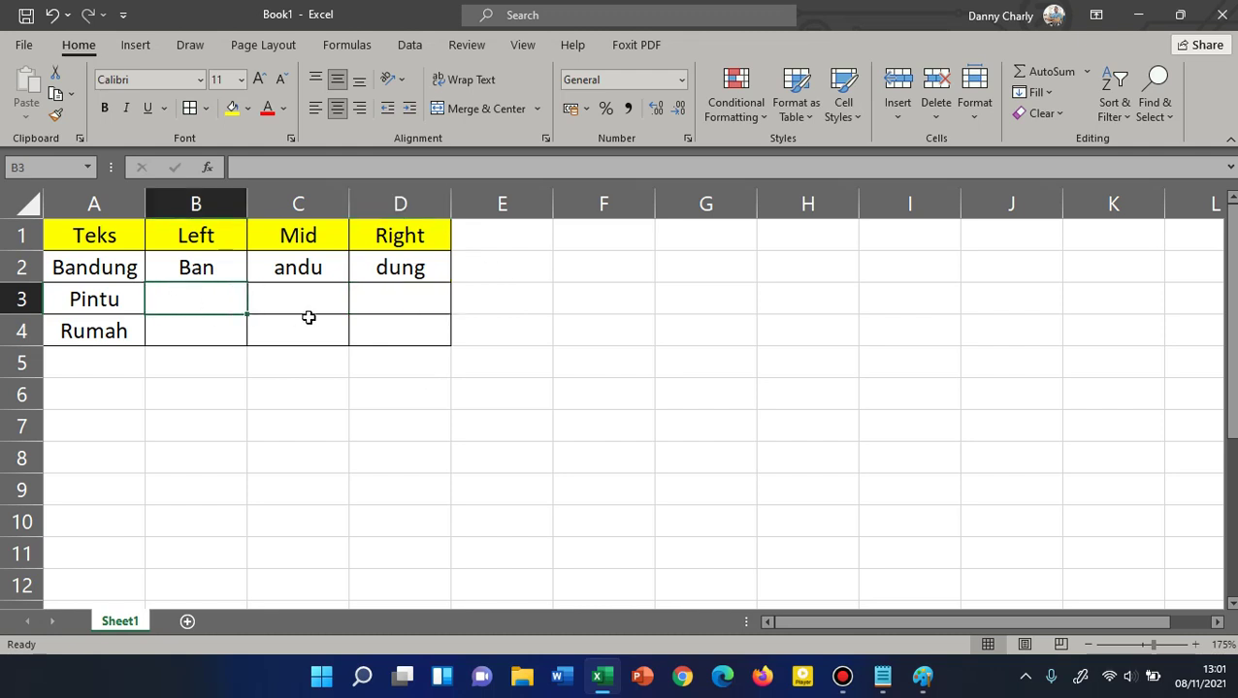
Enter =LEFT(A3;3) in B3 to show Pin.
type("=left(")
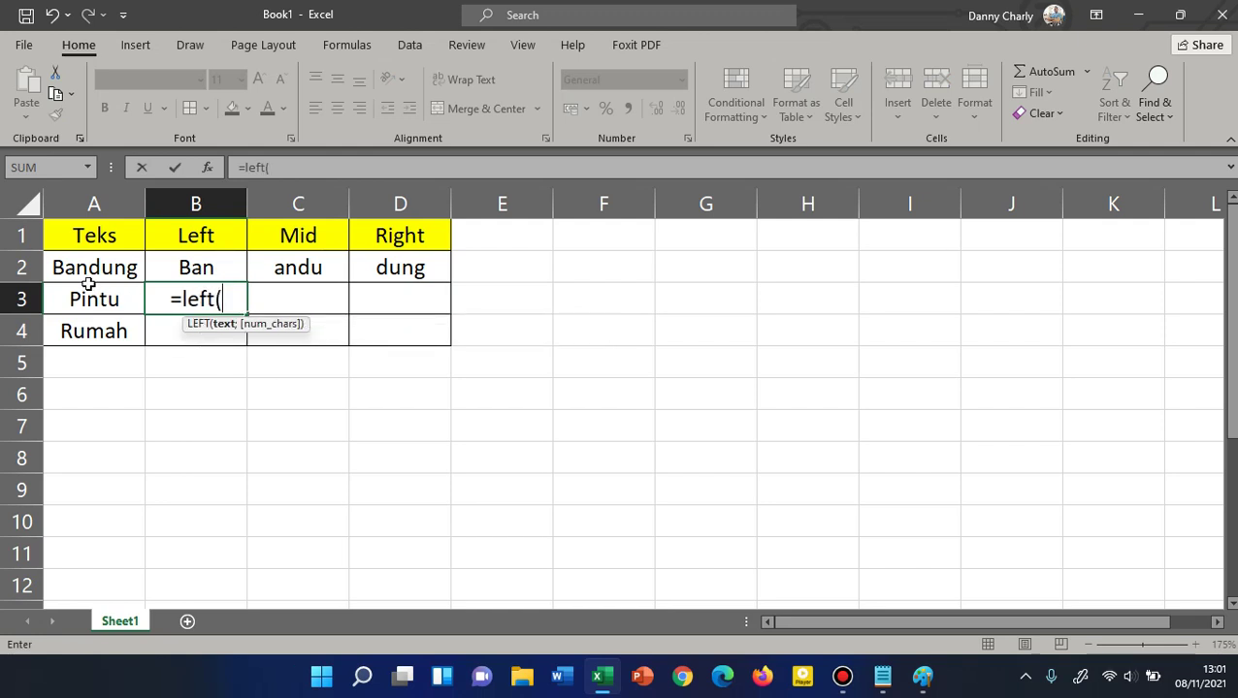
left_click(80, 299)
type(";")
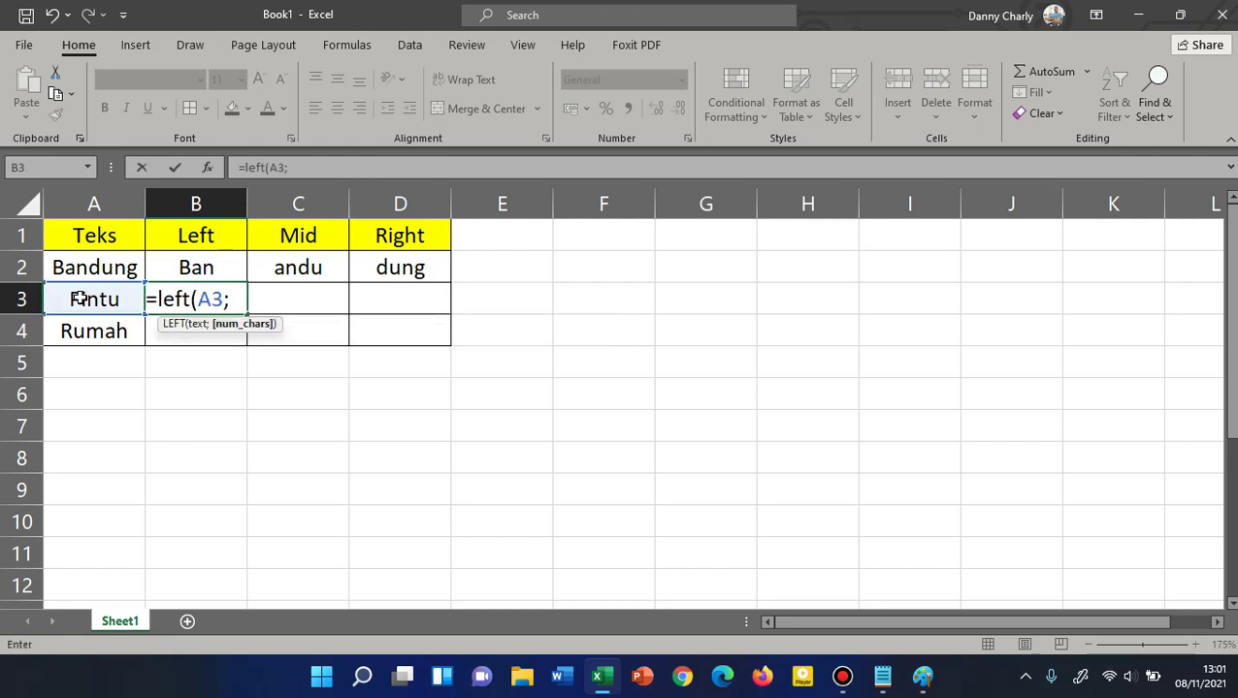
type("3")
key("Return")
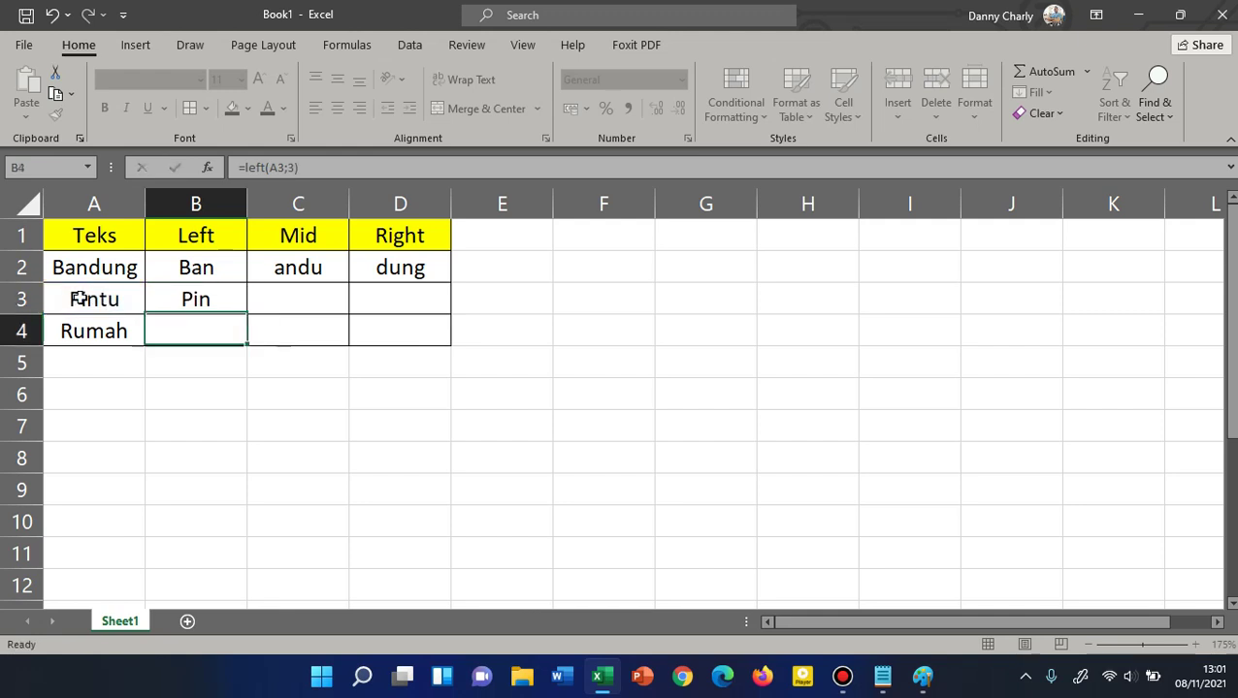
Enter =MID(A3;2;2) in C3 to show in.
left_click(290, 291)
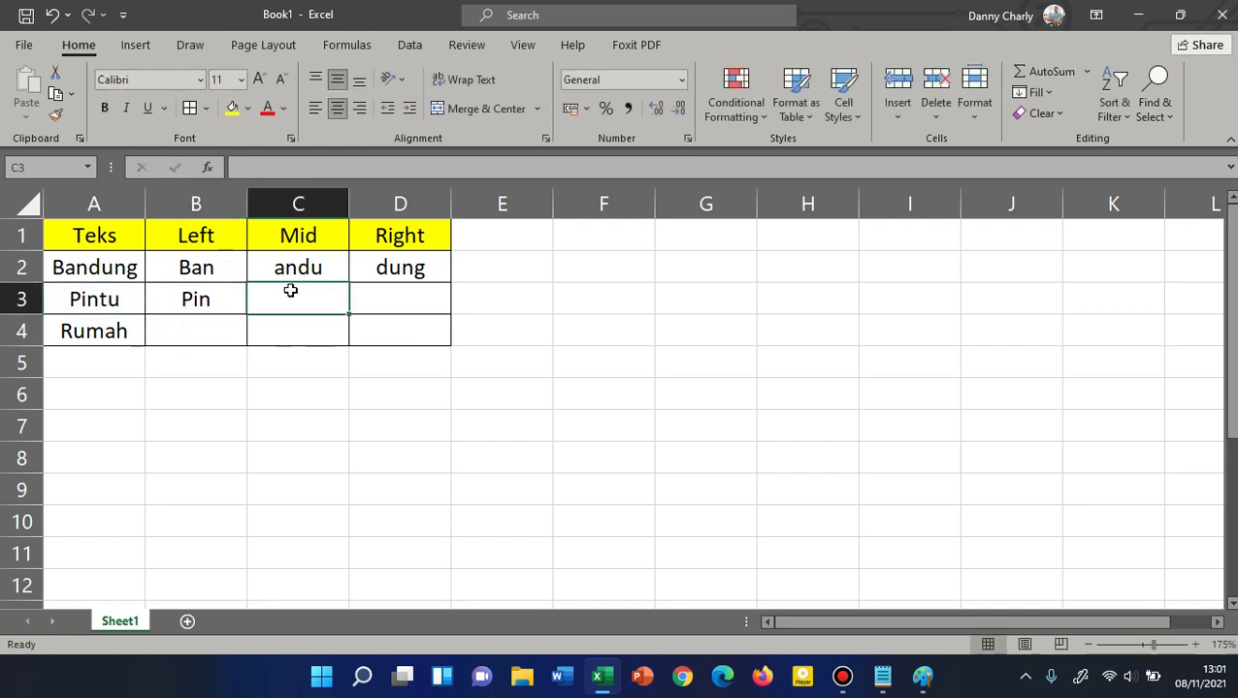
type("=mid(")
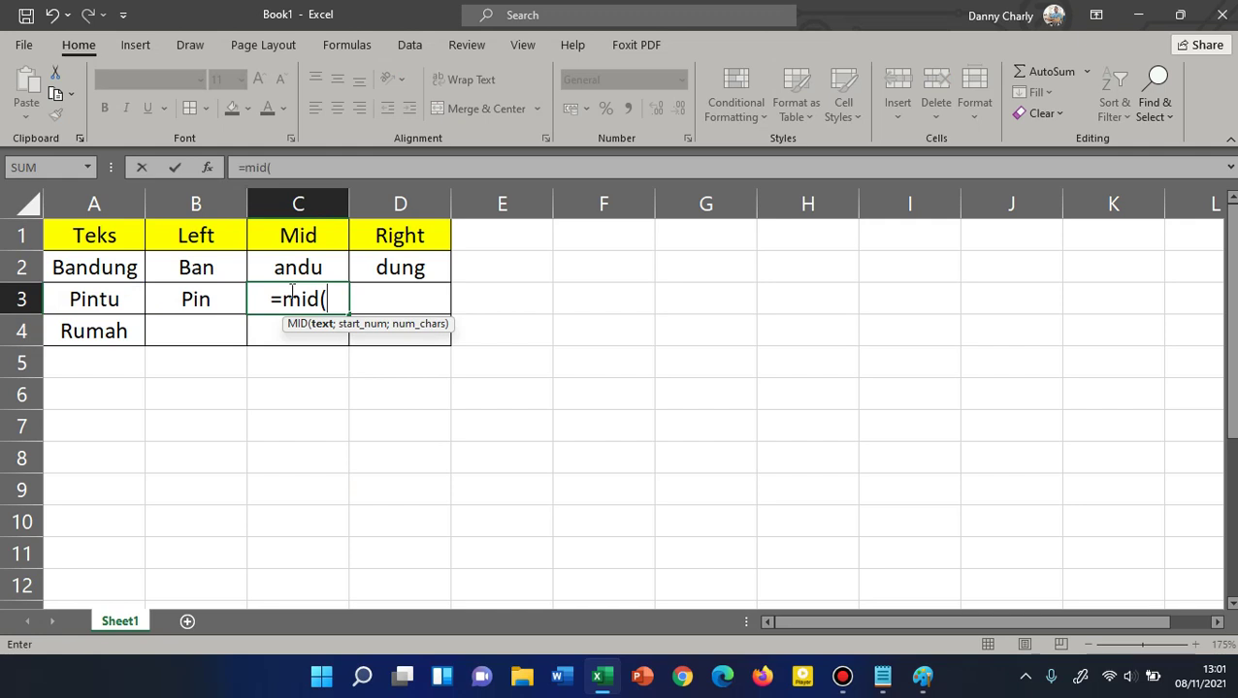
left_click(113, 296)
type(";")
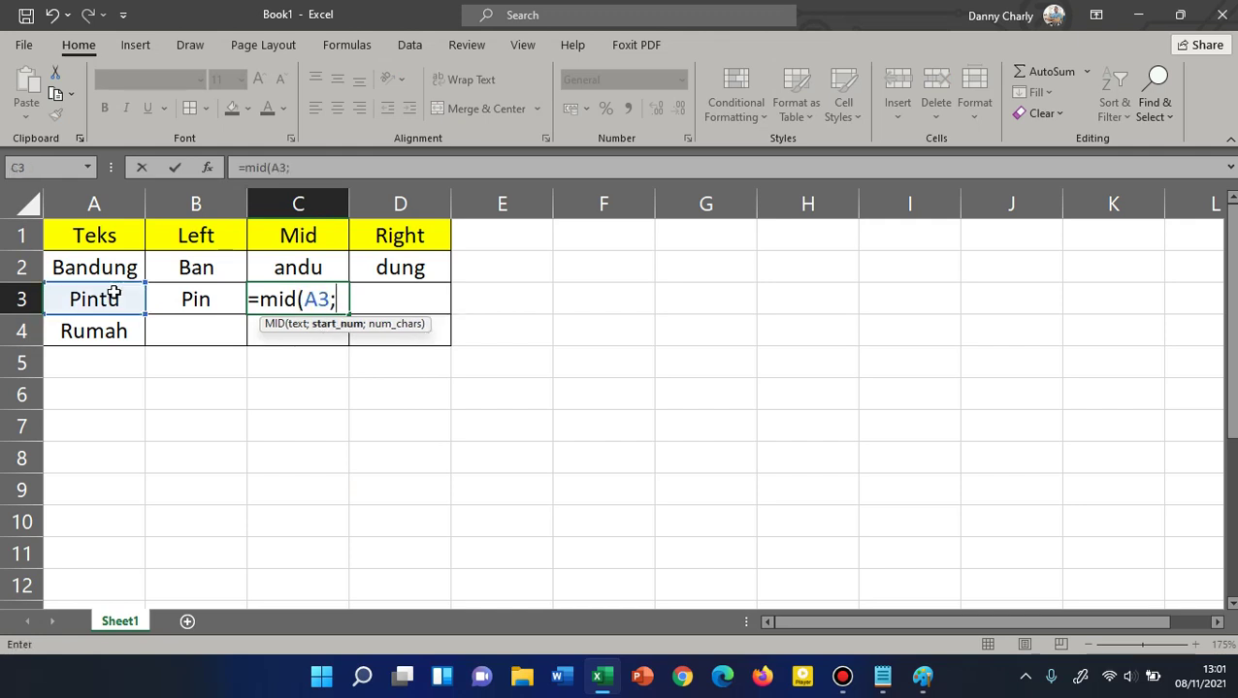
type("2;2)")
key("Return")
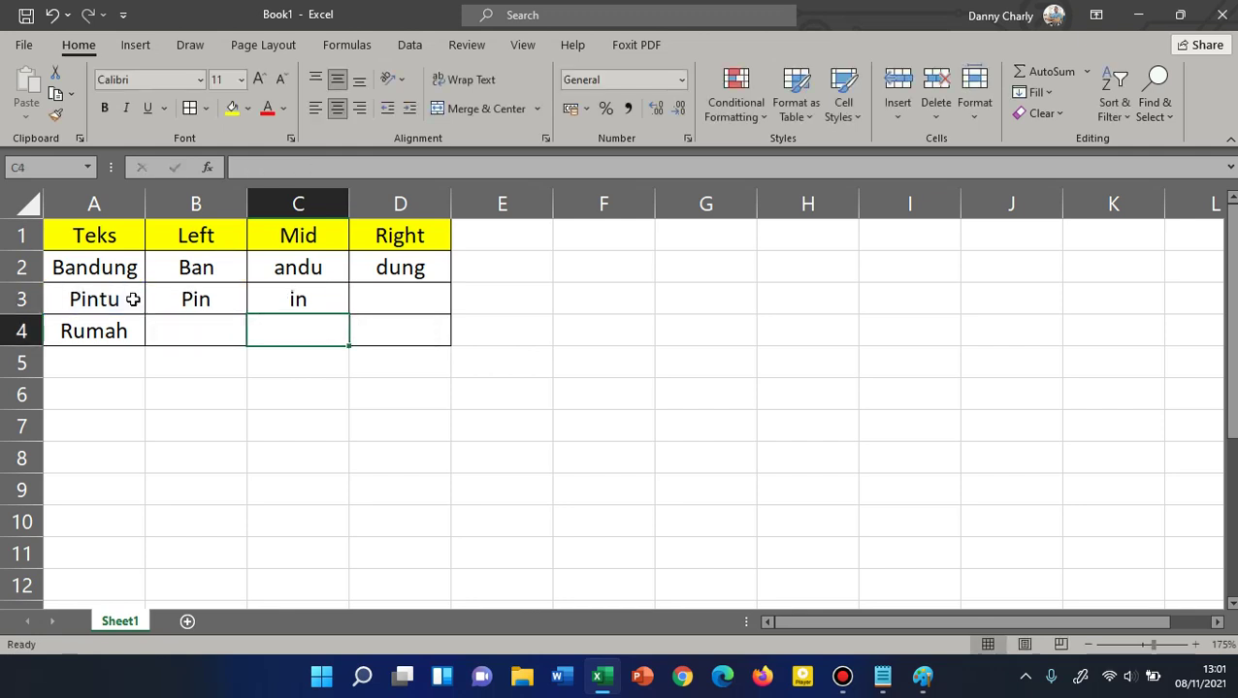
Enter =RIGHT(A3;2) in D3 to show tu.
left_click(429, 297)
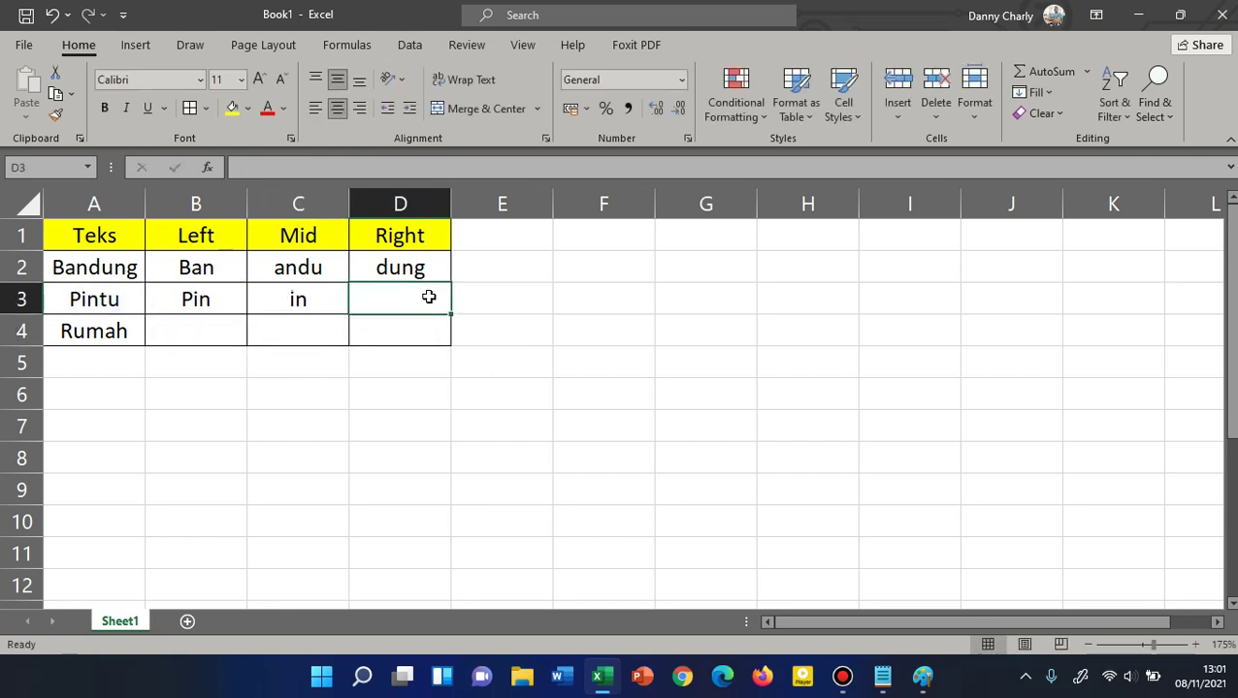
type("=right(")
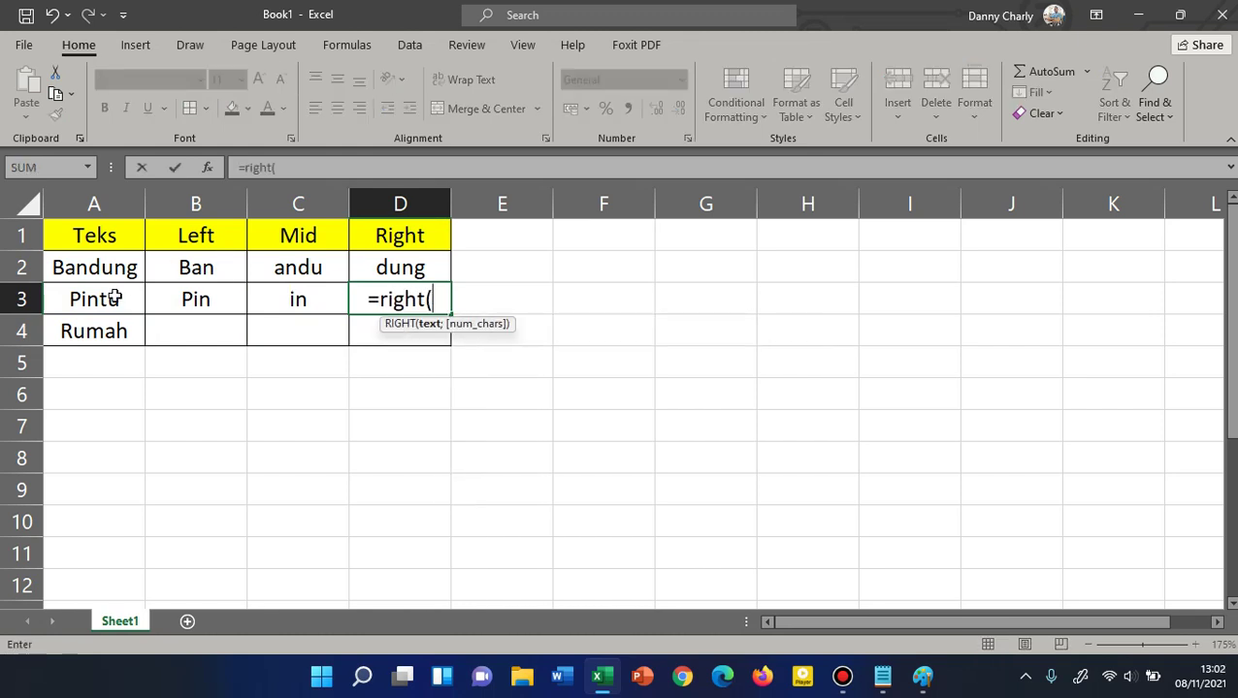
left_click(115, 296)
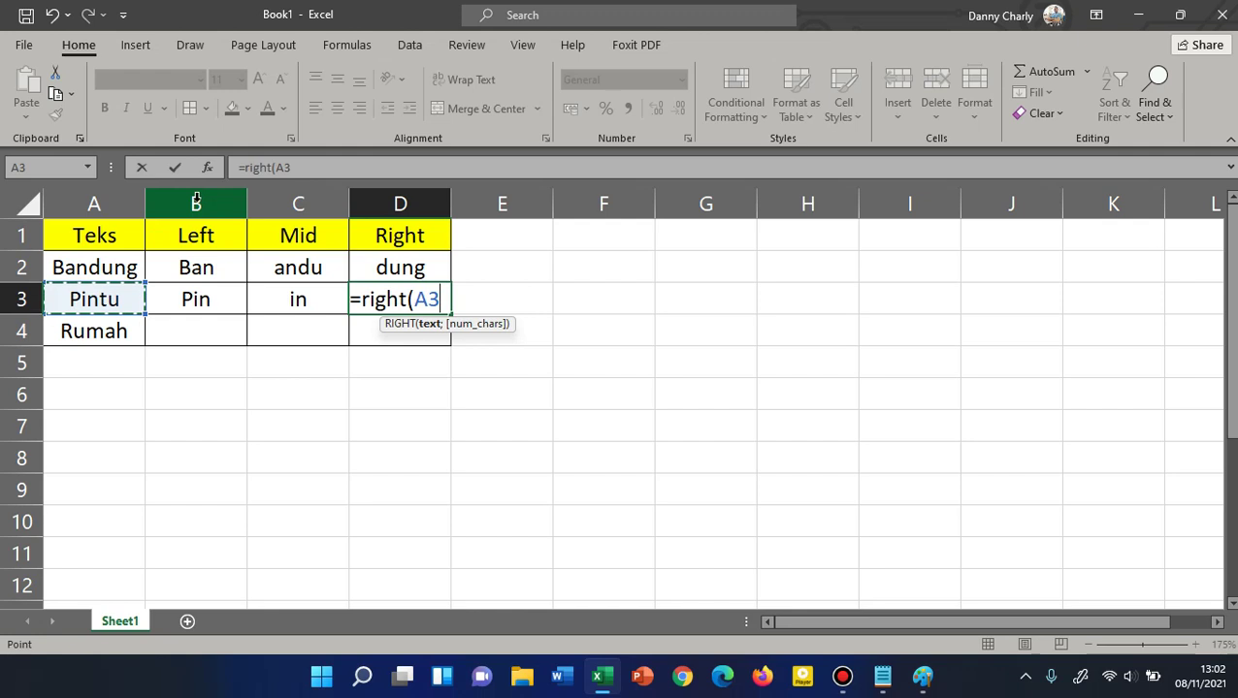
type(";2")
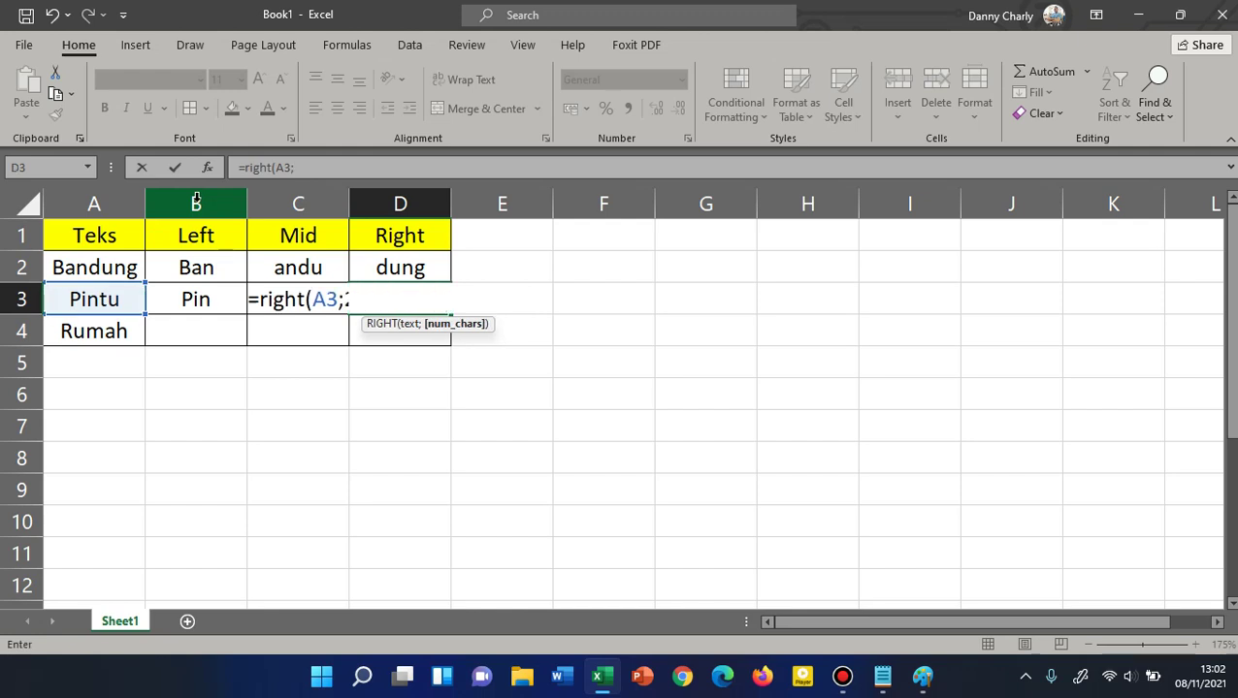
type(")")
key("Return")
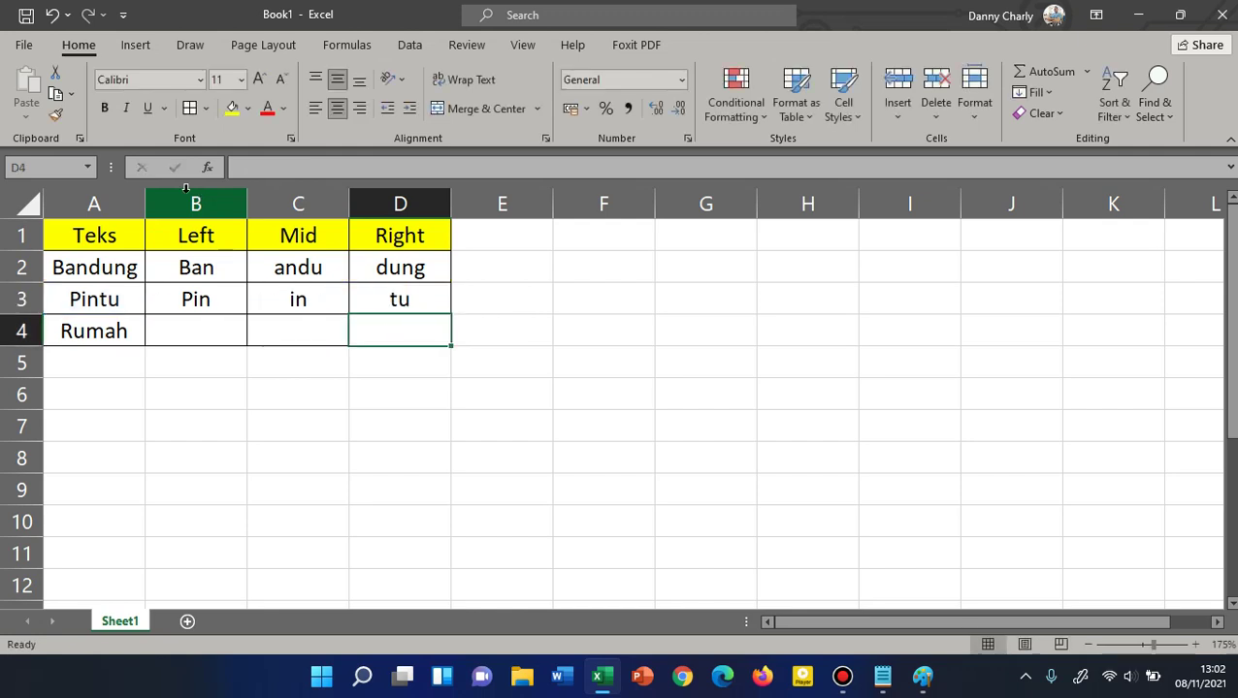
left_click(175, 330)
Enter =LEFT(A4;2) in B4 to show Ru.
type("=lefy(")
key("BackSpace")
key("BackSpace")
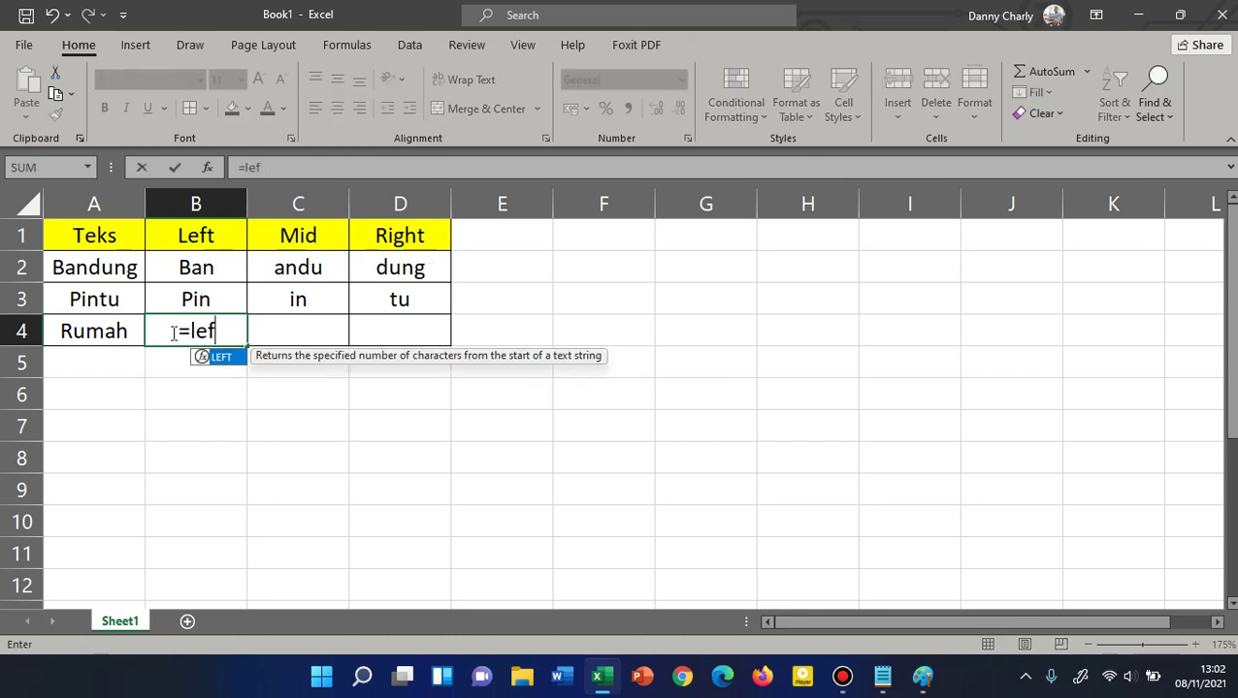
type("t(")
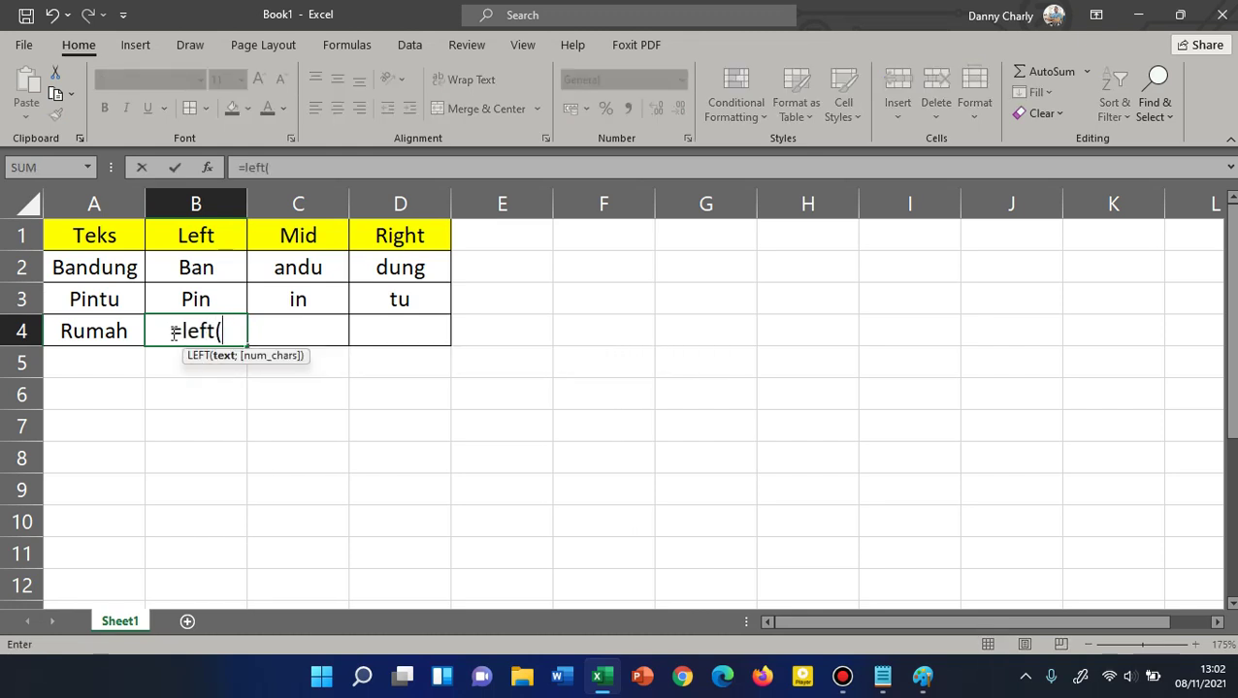
left_click(88, 346)
type(";")
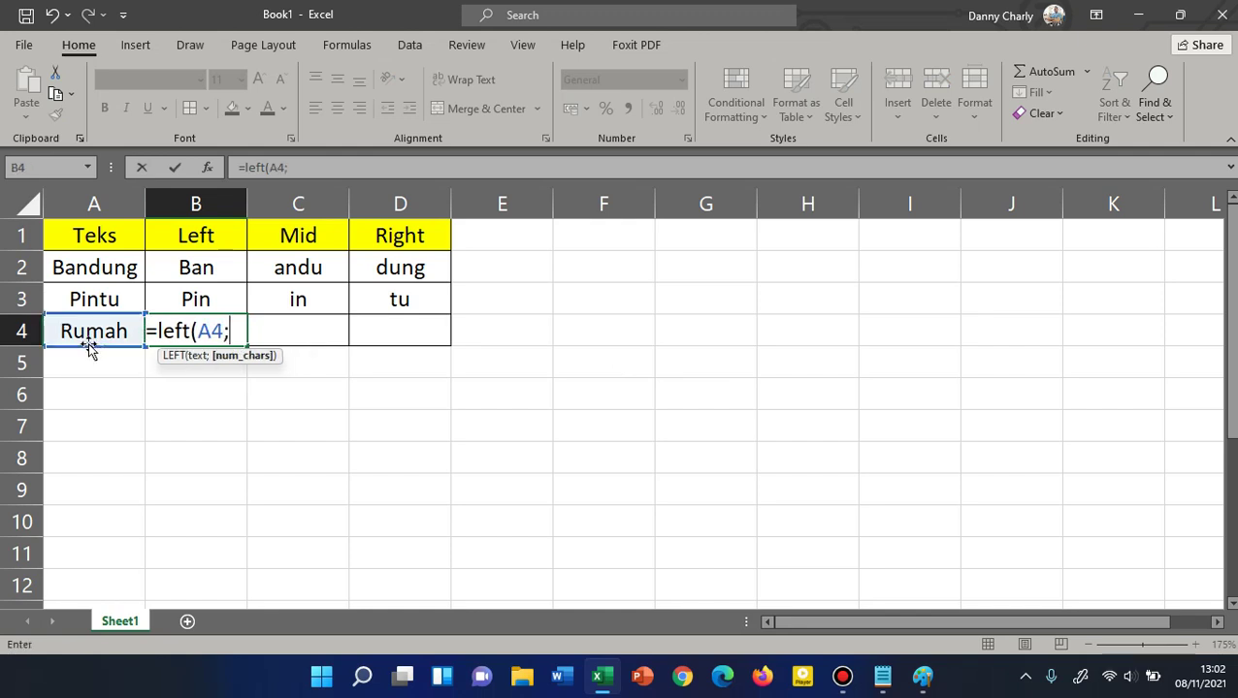
type("2)")
key("Return")
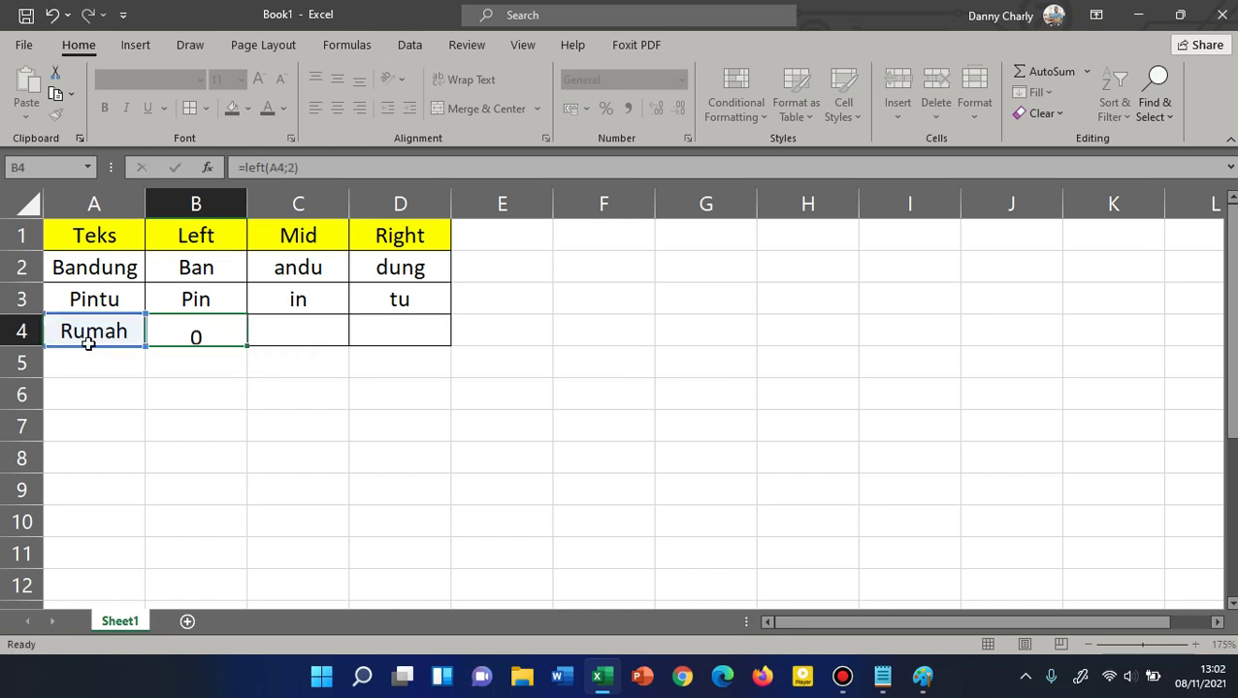
Enter =MID(A4;2;2) in C4 to show um.
left_click(300, 322)
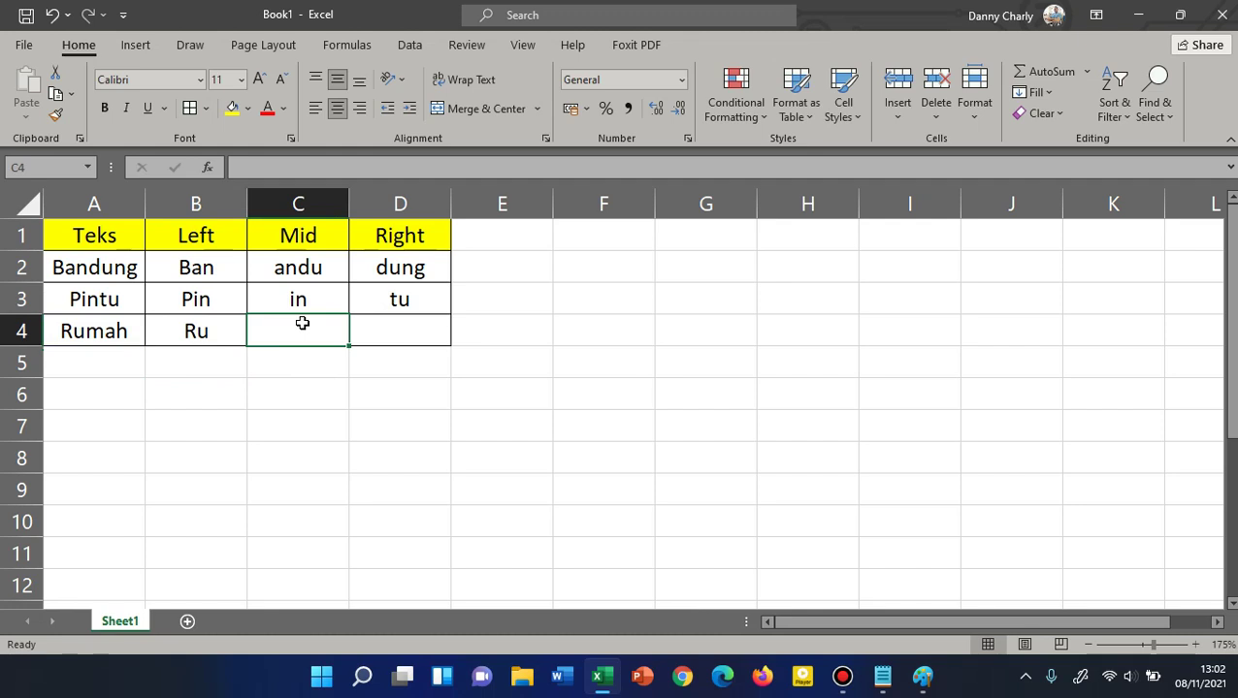
type("=mid(")
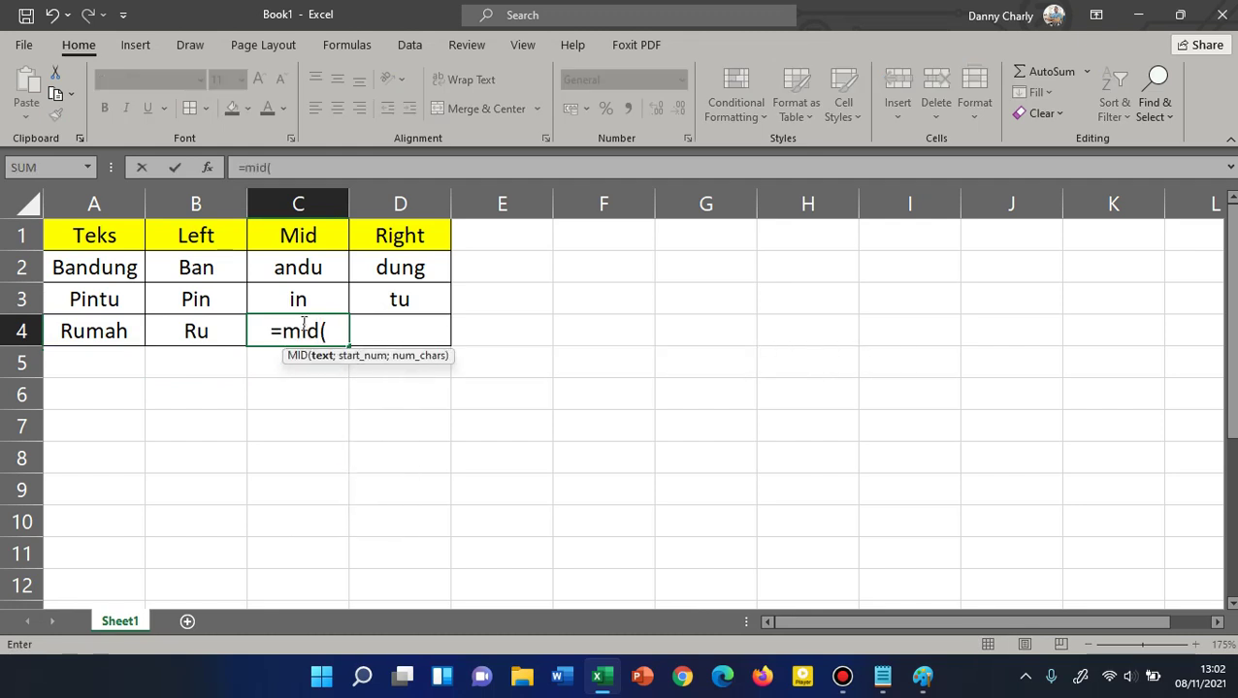
left_click(85, 331)
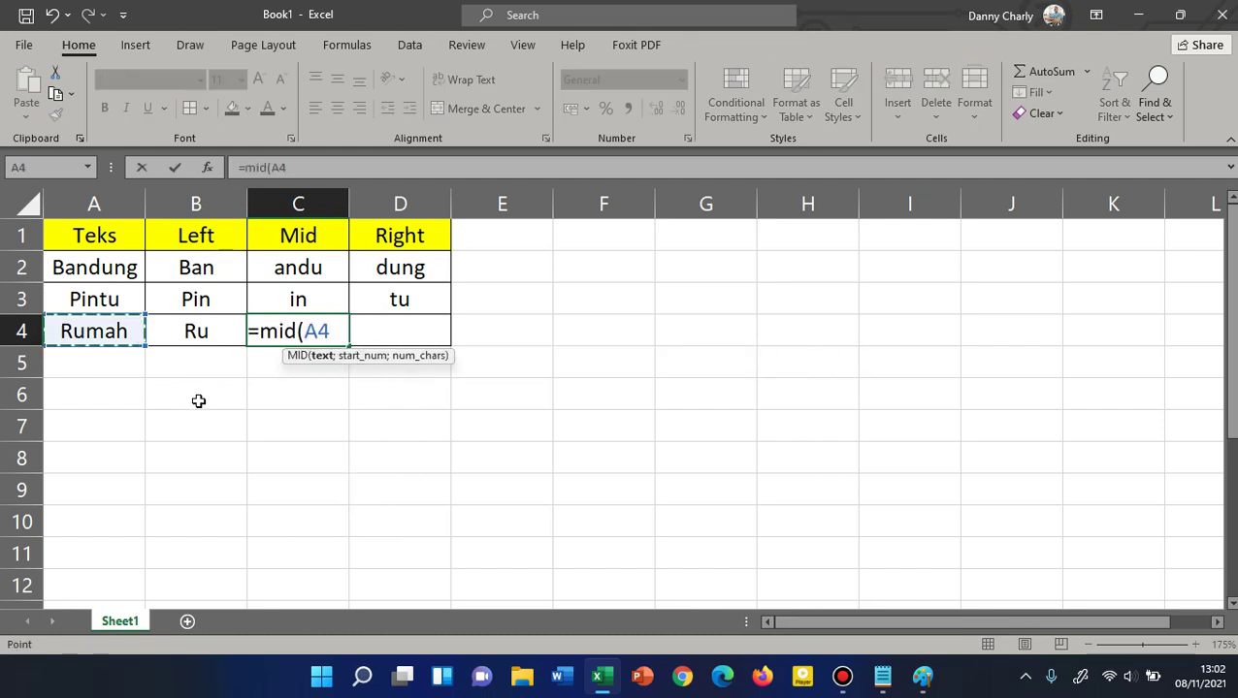
type(";")
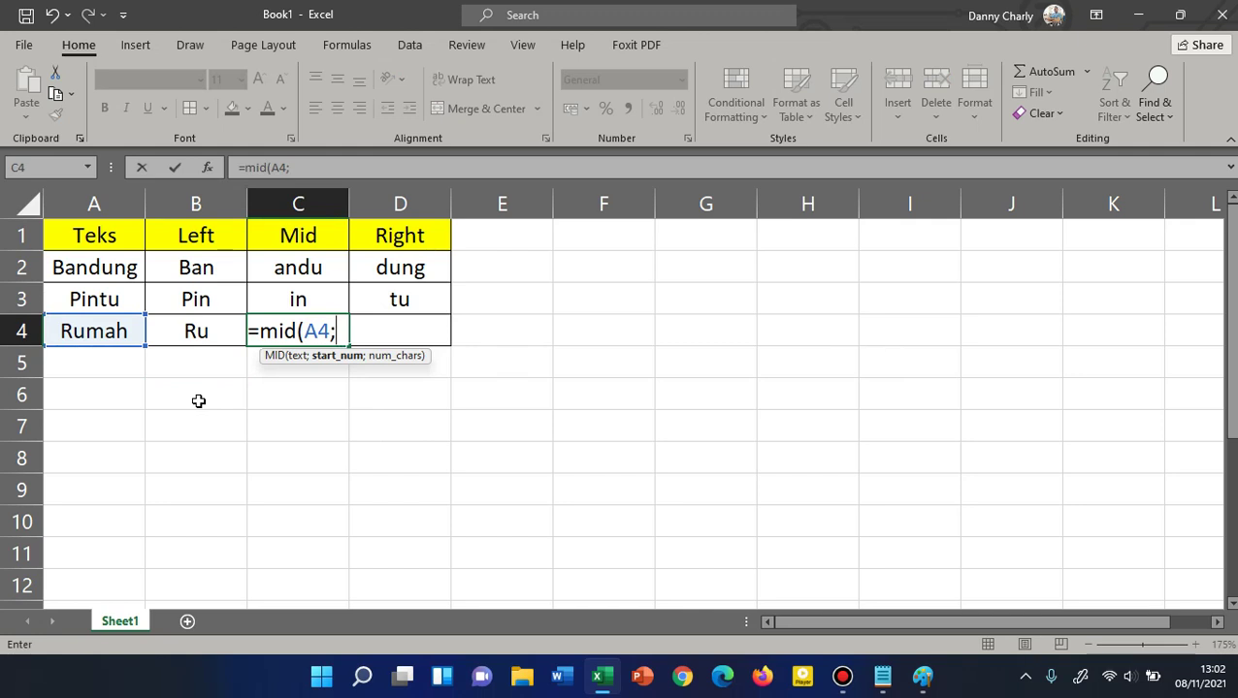
type("2")
type(";2)")
key("Return")
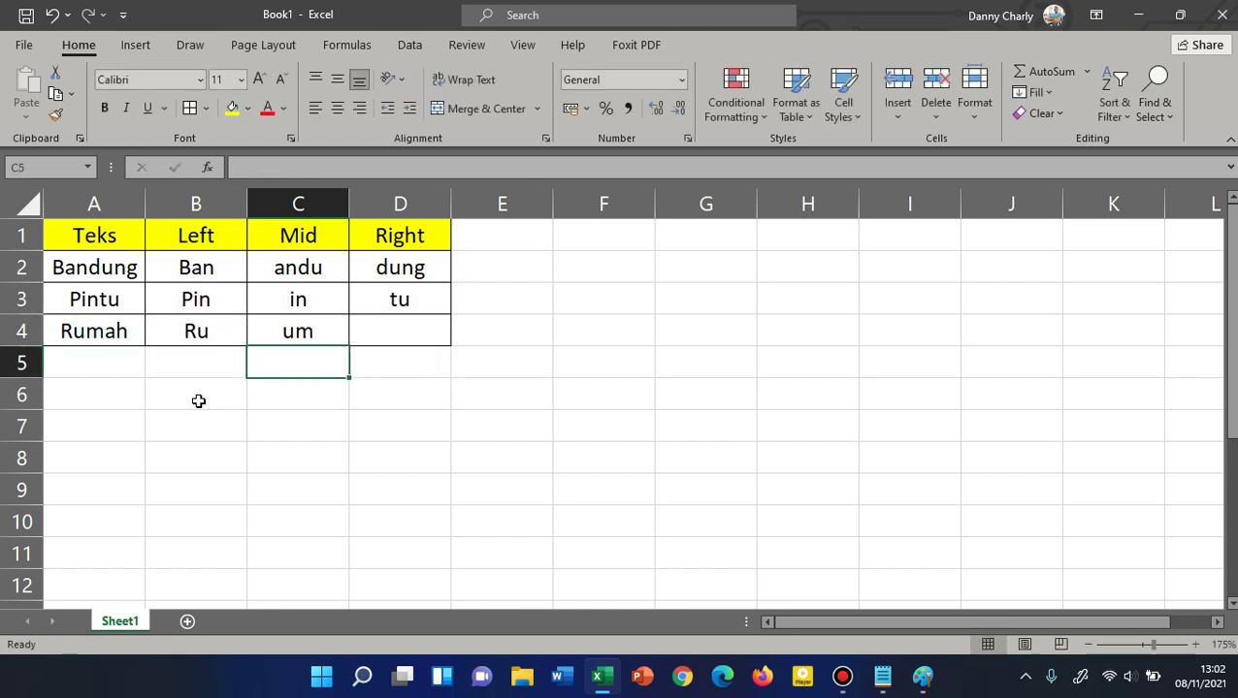
Enter =RIGHT(A4;3) in D4 to show mah.
left_click(409, 328)
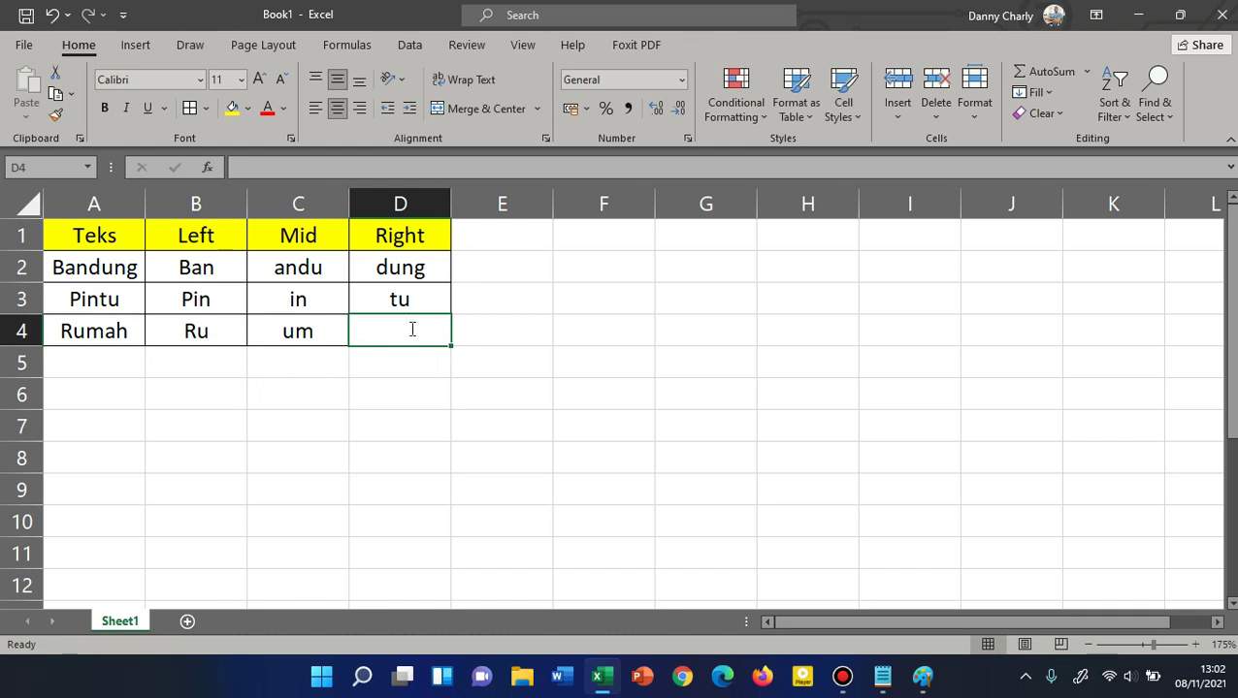
type("=right(")
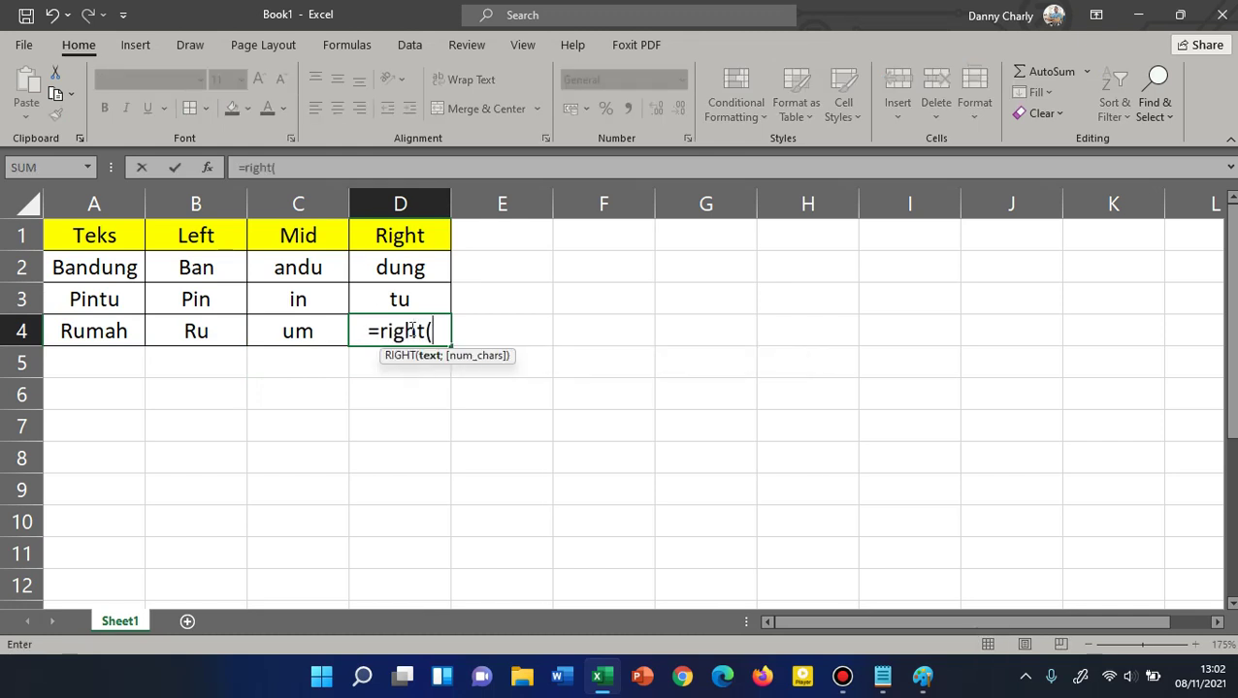
left_click(122, 335)
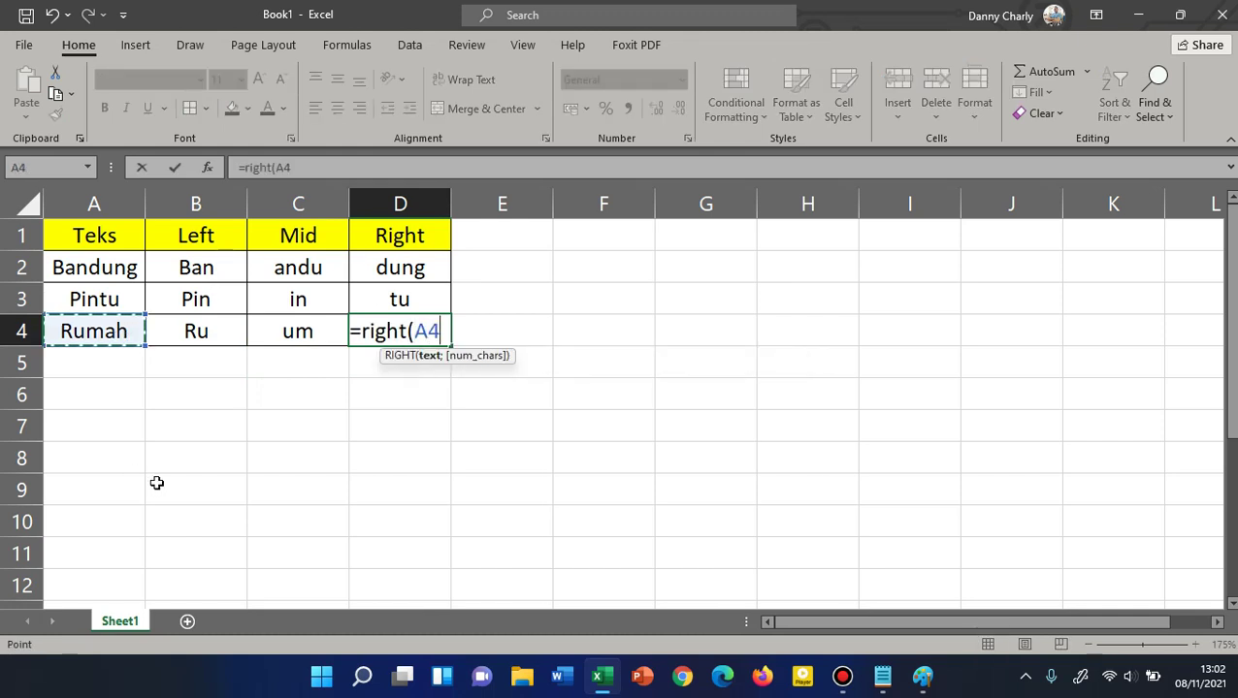
type(";")
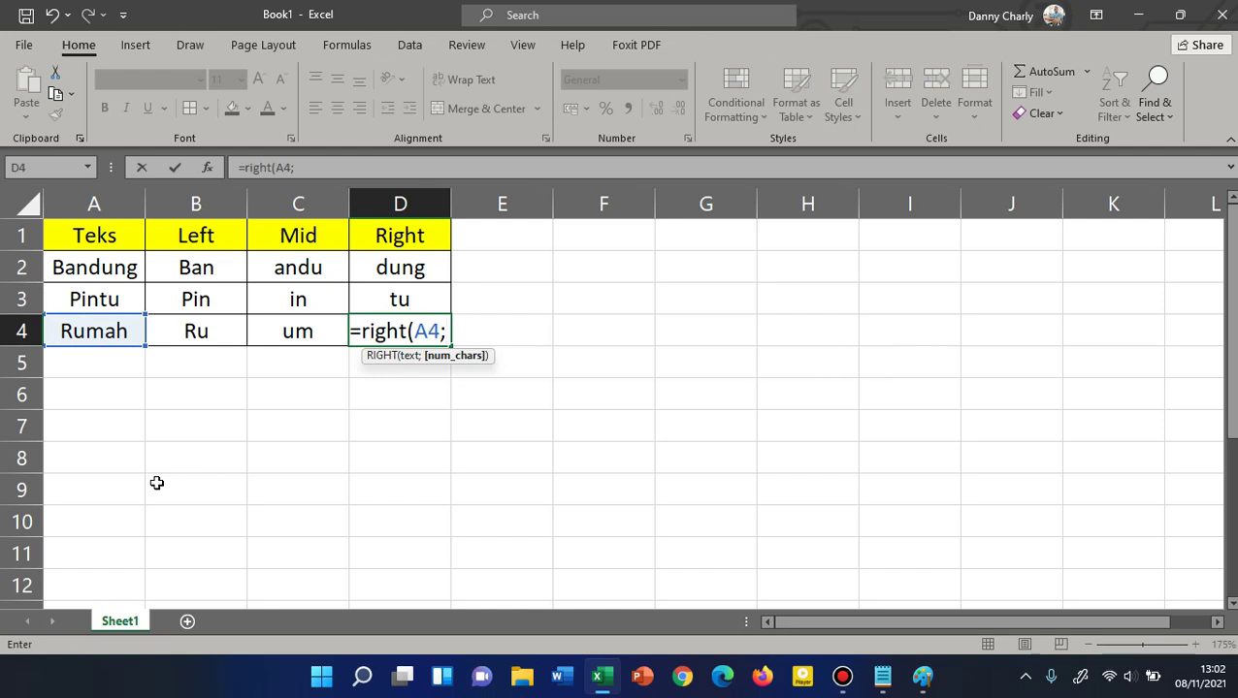
type("3")
key("Return")
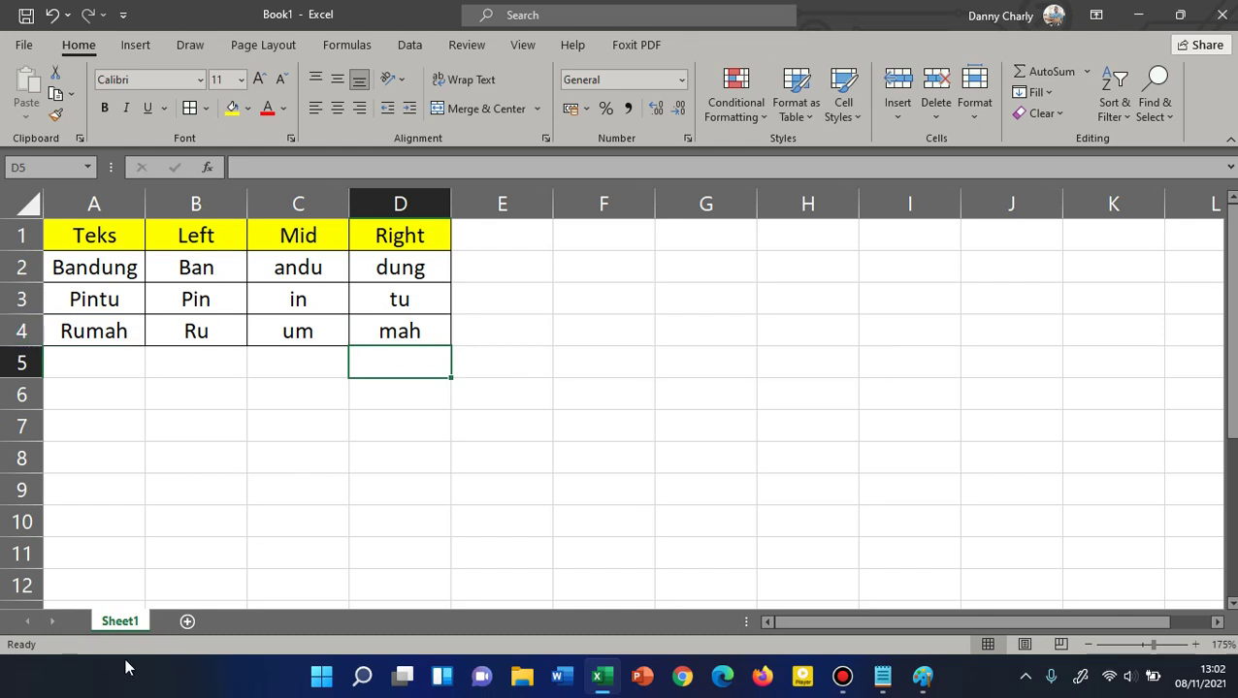
double_click(136, 620)
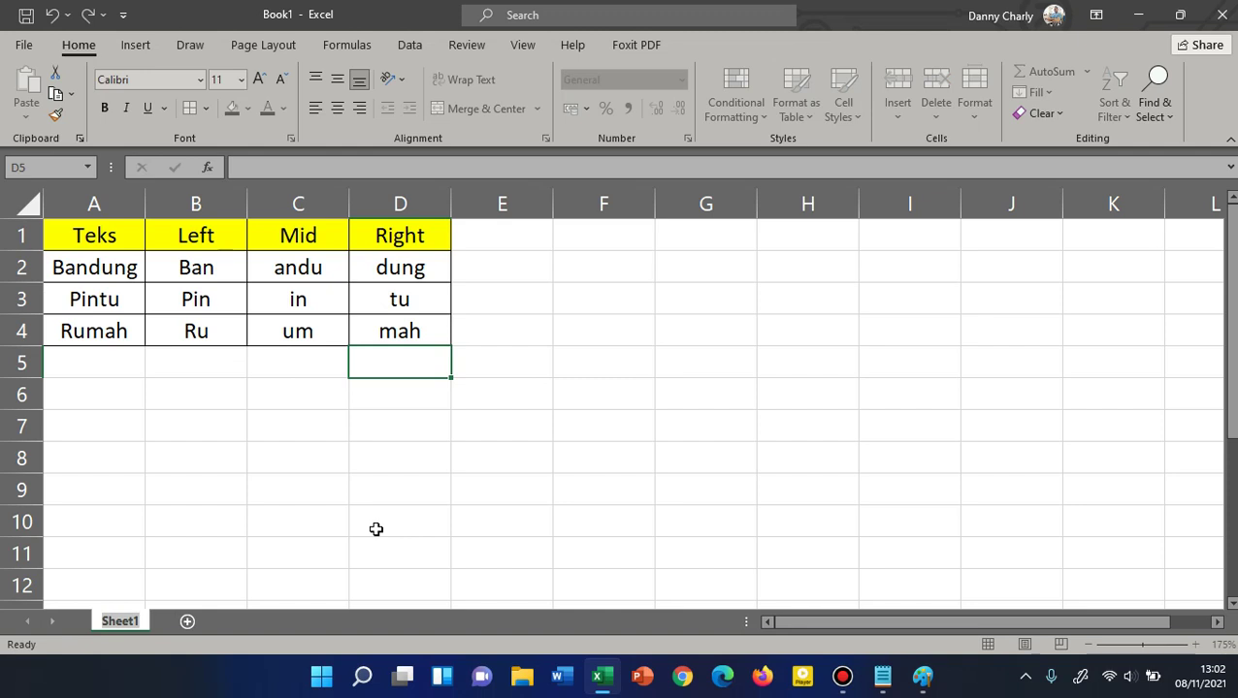
Rename the first sheet LMR and add a new sheet named LUP.
type("LMR")
left_click(376, 529)
left_click(166, 623)
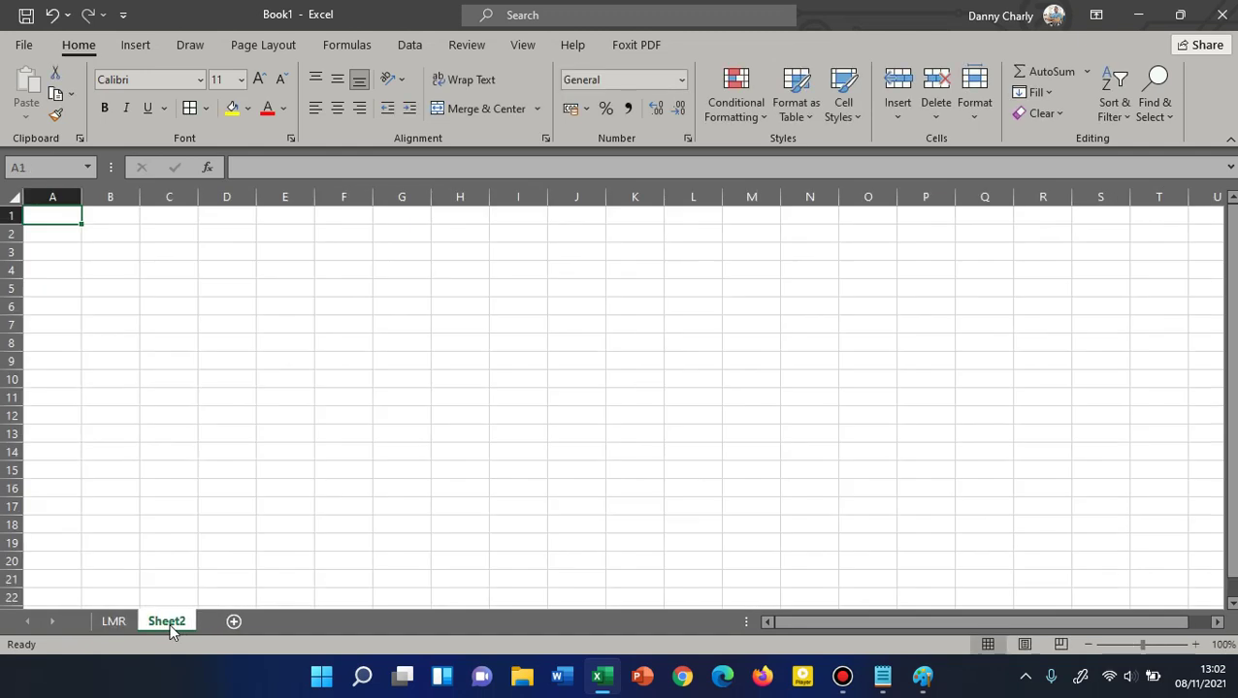
double_click(167, 622)
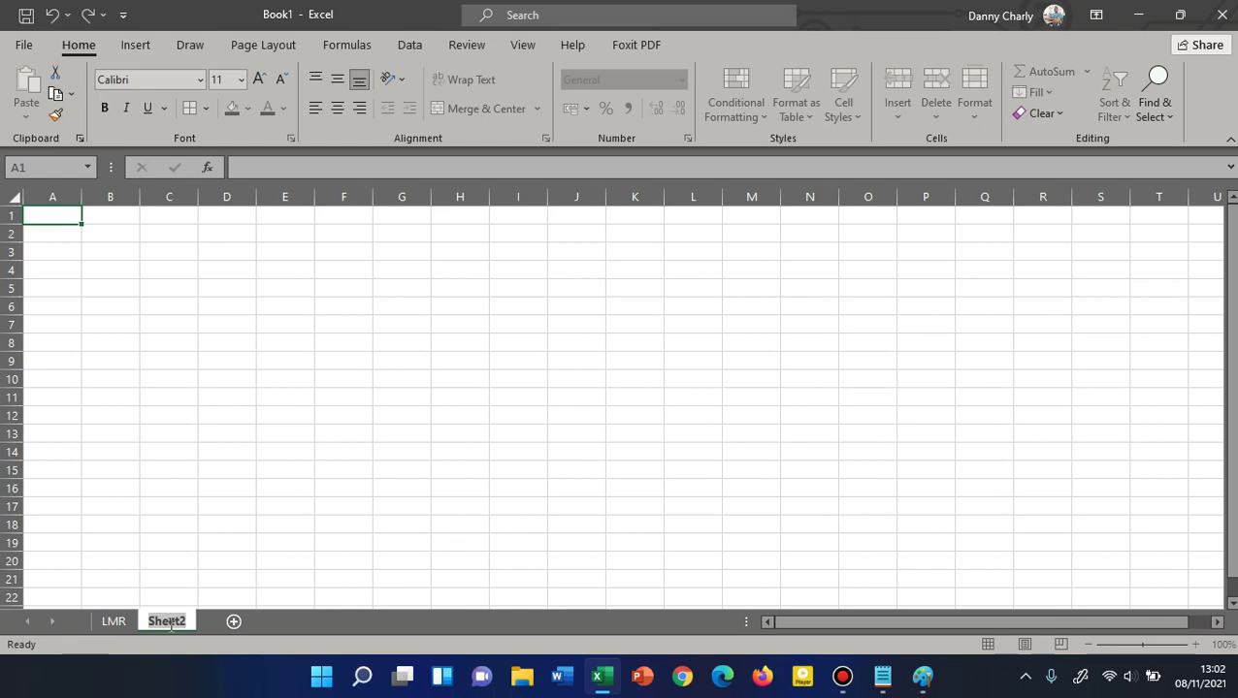
type("Lo")
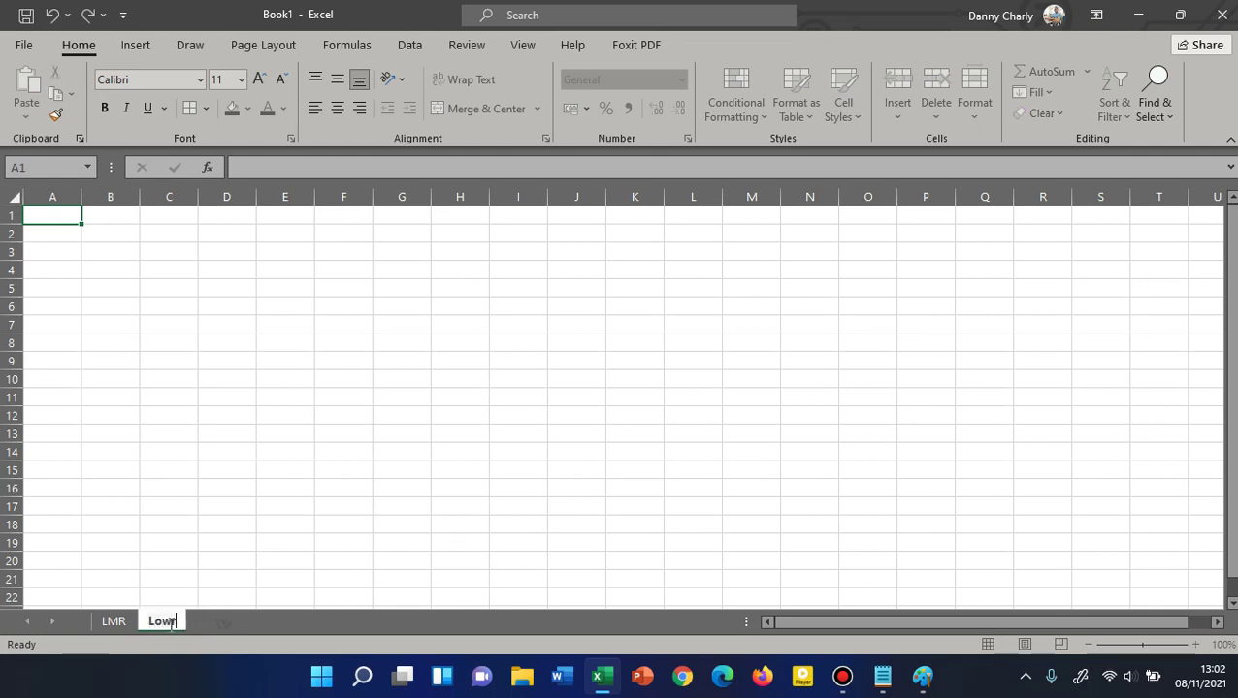
key("BackSpace")
type("UP")
left_click(259, 396)
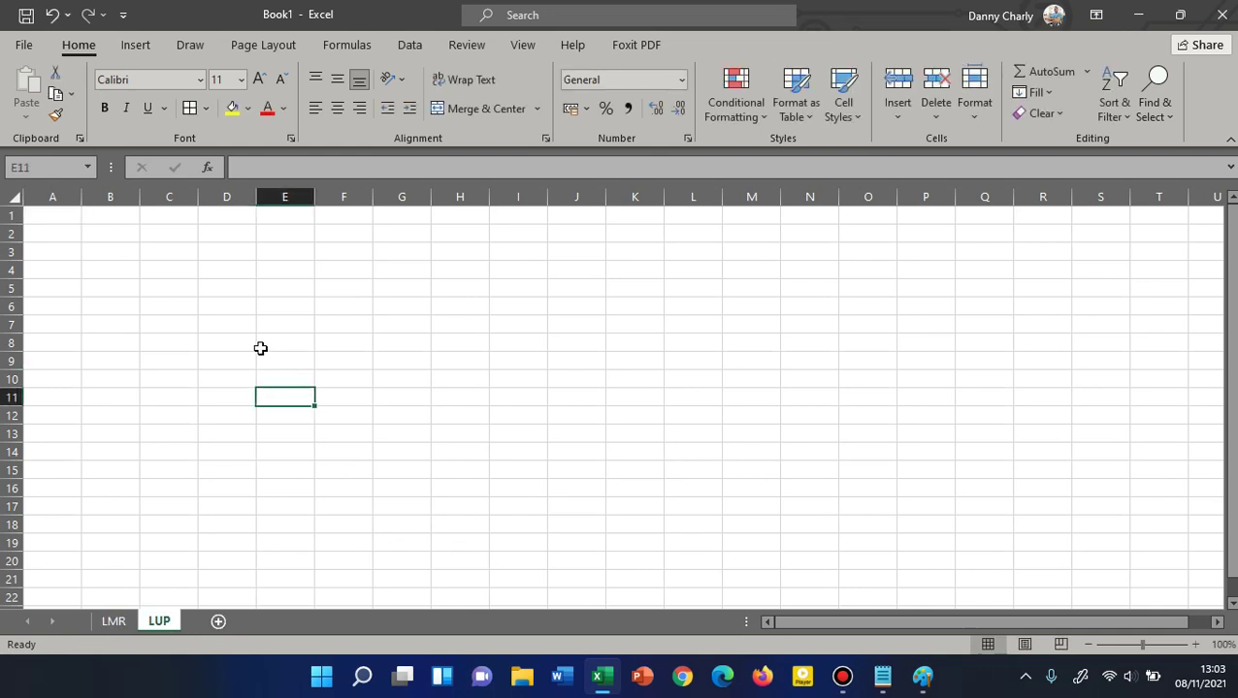
Type the title Lower into cell A1 of the LUP sheet.
scroll(260, 348, "up", 3, "ctrl")
scroll(260, 348, "up", 2, "ctrl")
left_click(105, 248)
double_click(107, 249)
type("Lower")
key("Return")
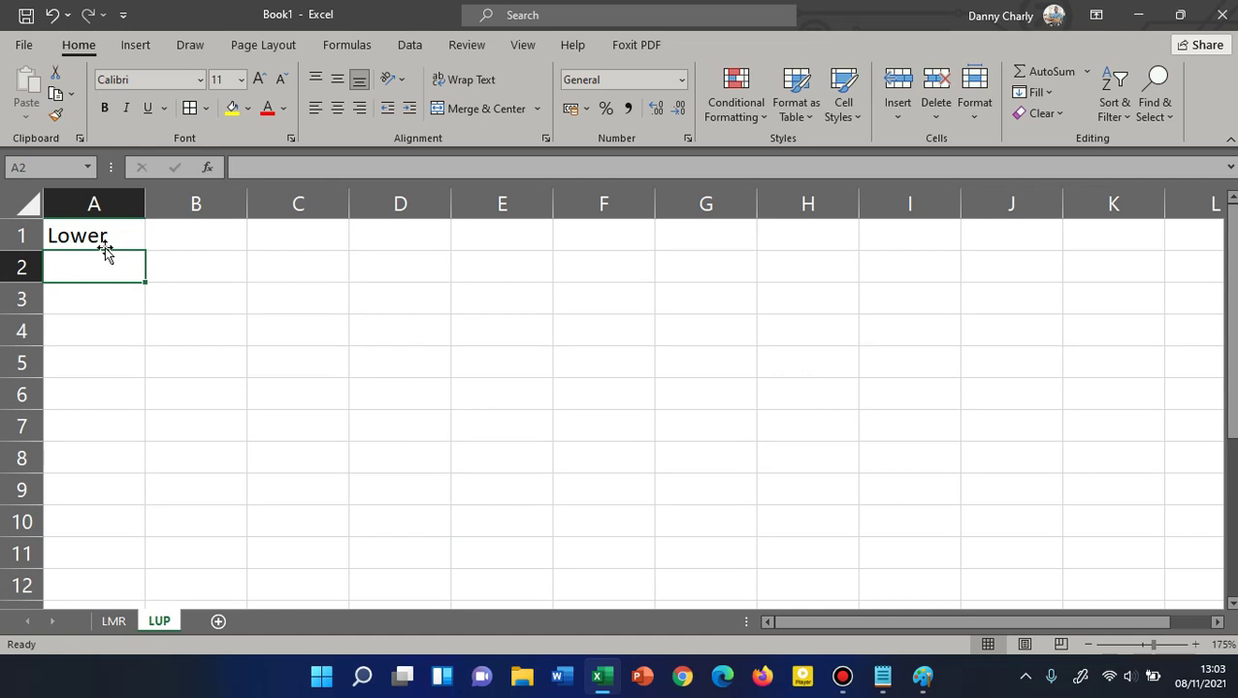
Enter headings Teks, Lower, Upper and Proper across A2:D2.
type("Tekxs")
key("BackSpace")
key("BackSpace")
type("s")
key("Tab")
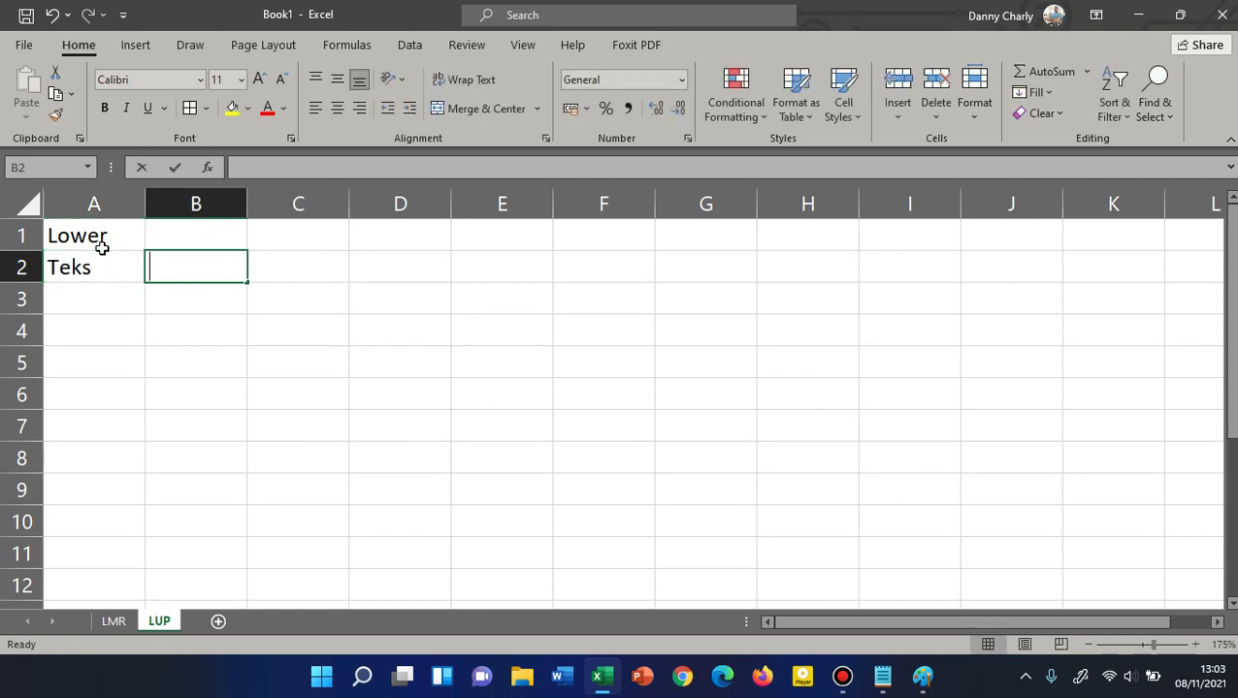
type("Lower")
key("Tab")
type("Upper")
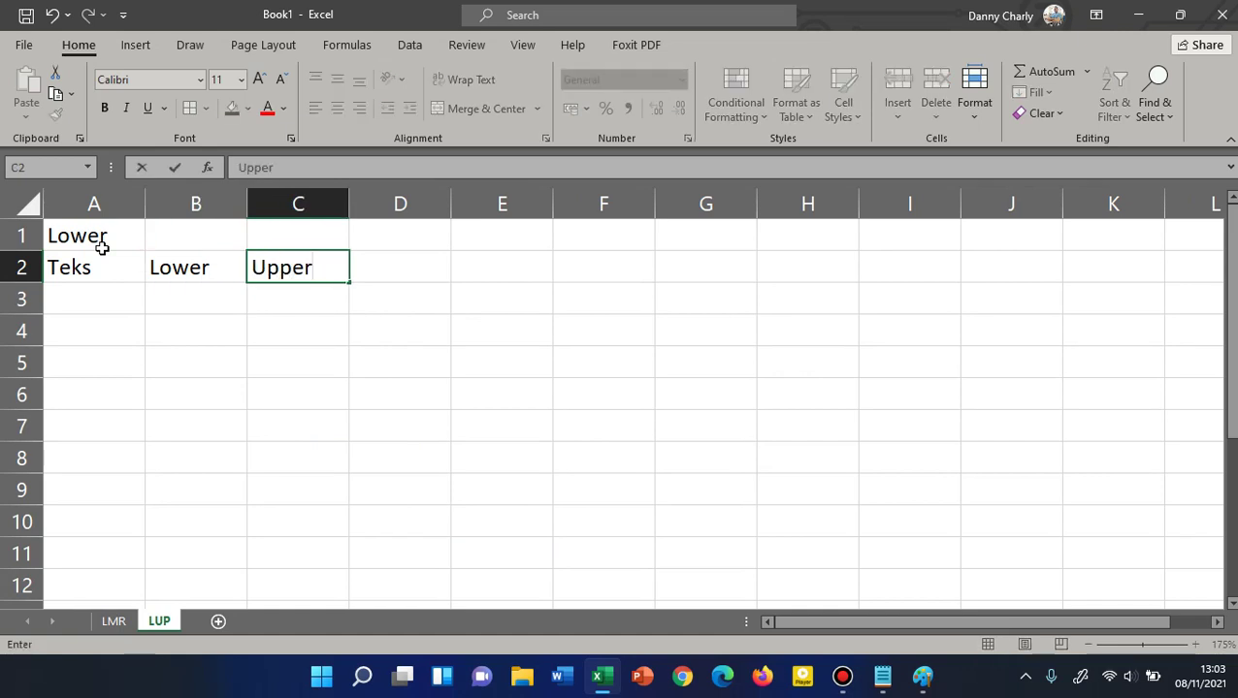
key("Tab")
type("Proper")
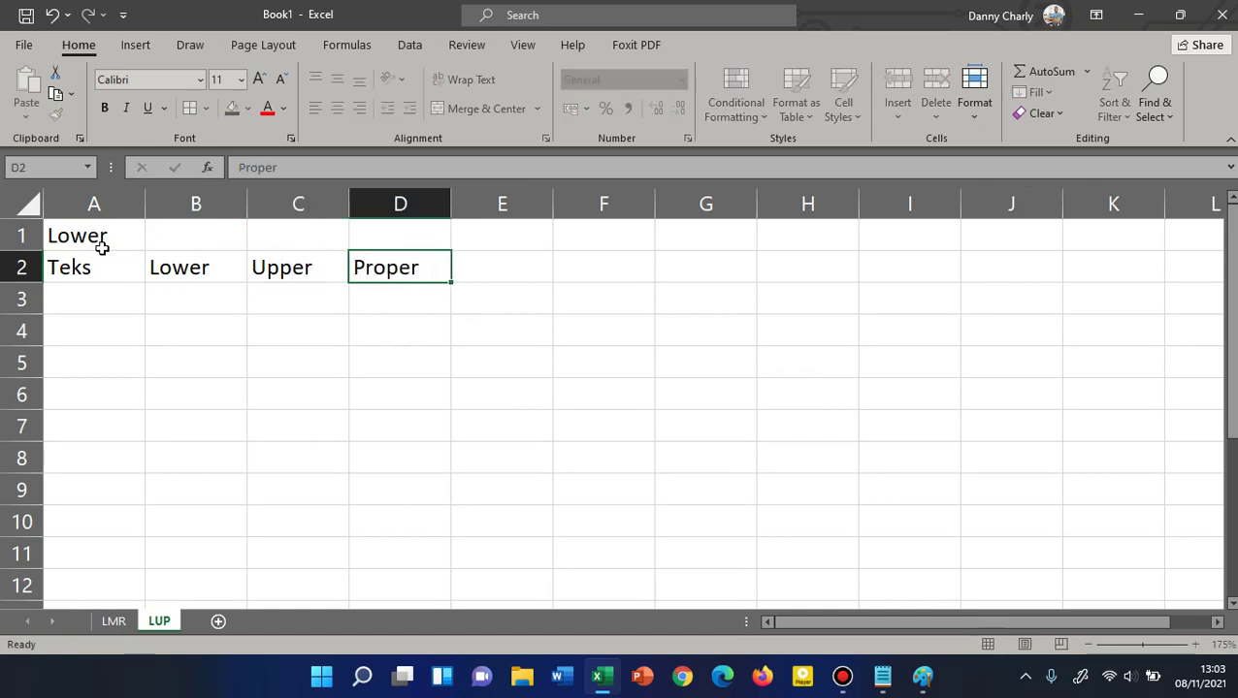
key("Return")
Centre A2:D5 horizontally and vertically, add all borders, and fill header row A2:D2 yellow.
left_click_drag(96, 268, 378, 375)
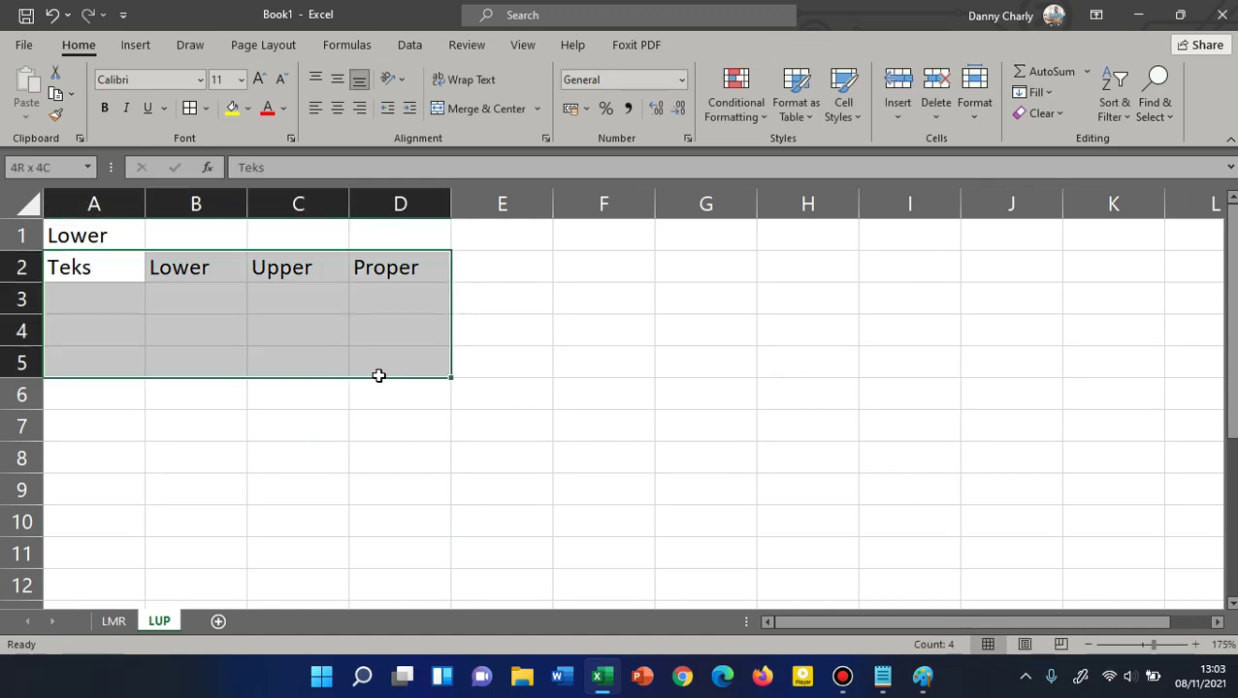
left_click(337, 108)
left_click(337, 78)
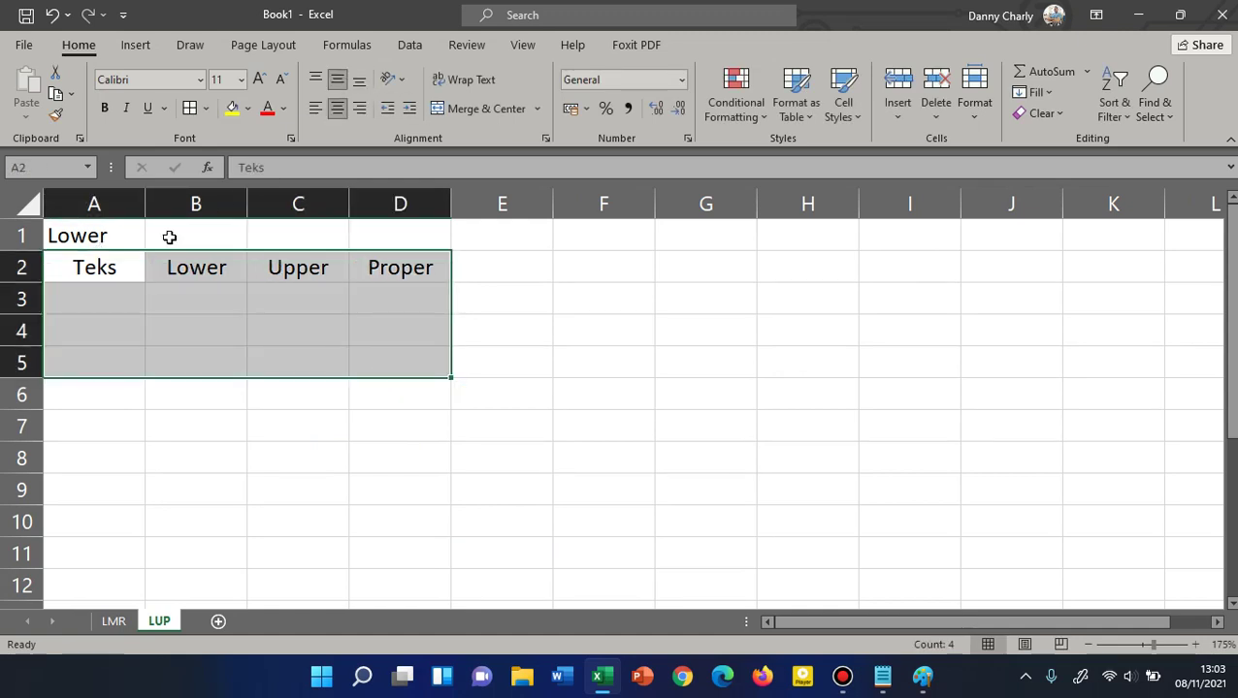
left_click(189, 107)
mouse_move(113, 263)
left_mouse_down()
mouse_move(194, 299)
mouse_move(383, 268)
left_mouse_up()
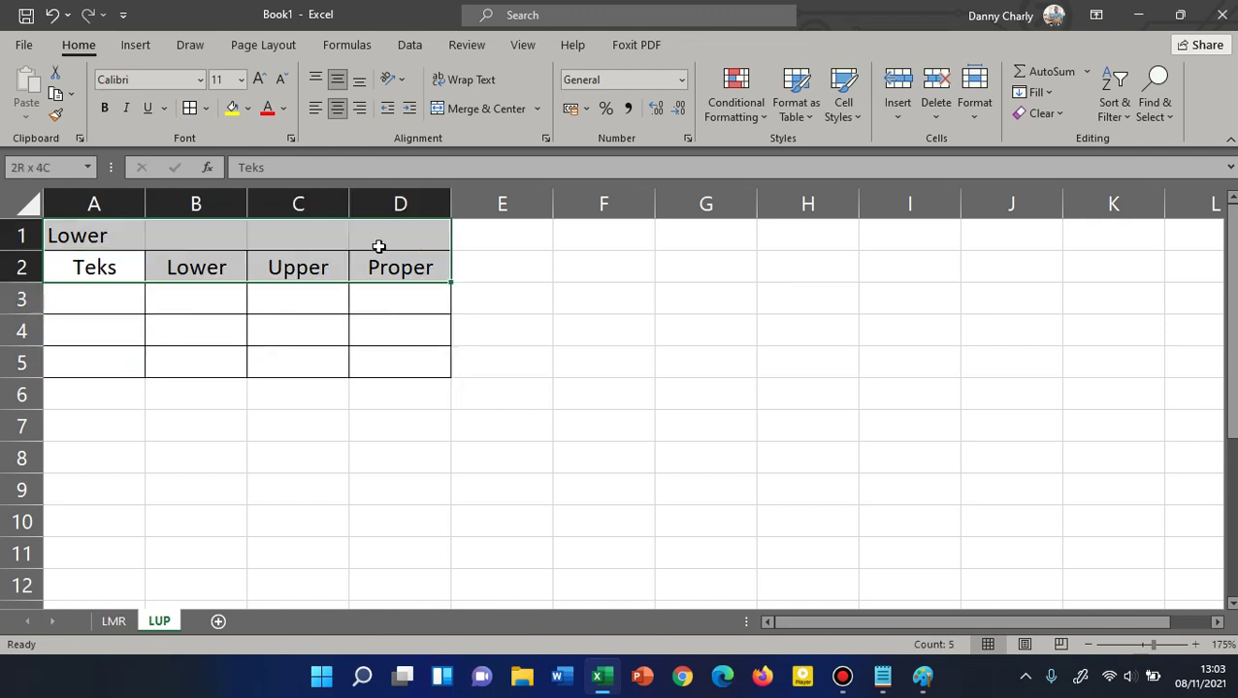
left_click(233, 107)
left_click(122, 309)
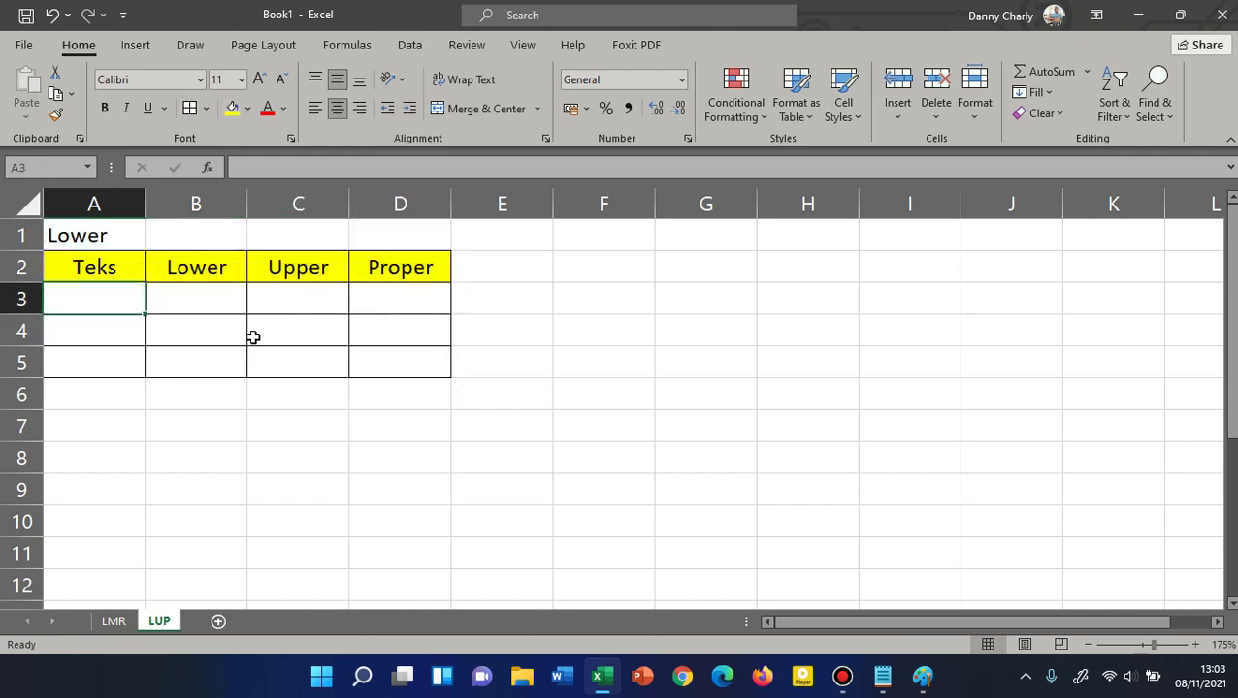
Type indonesia, jepang and australia into A3, A4 and A5.
type("indonesia")
key("Return")
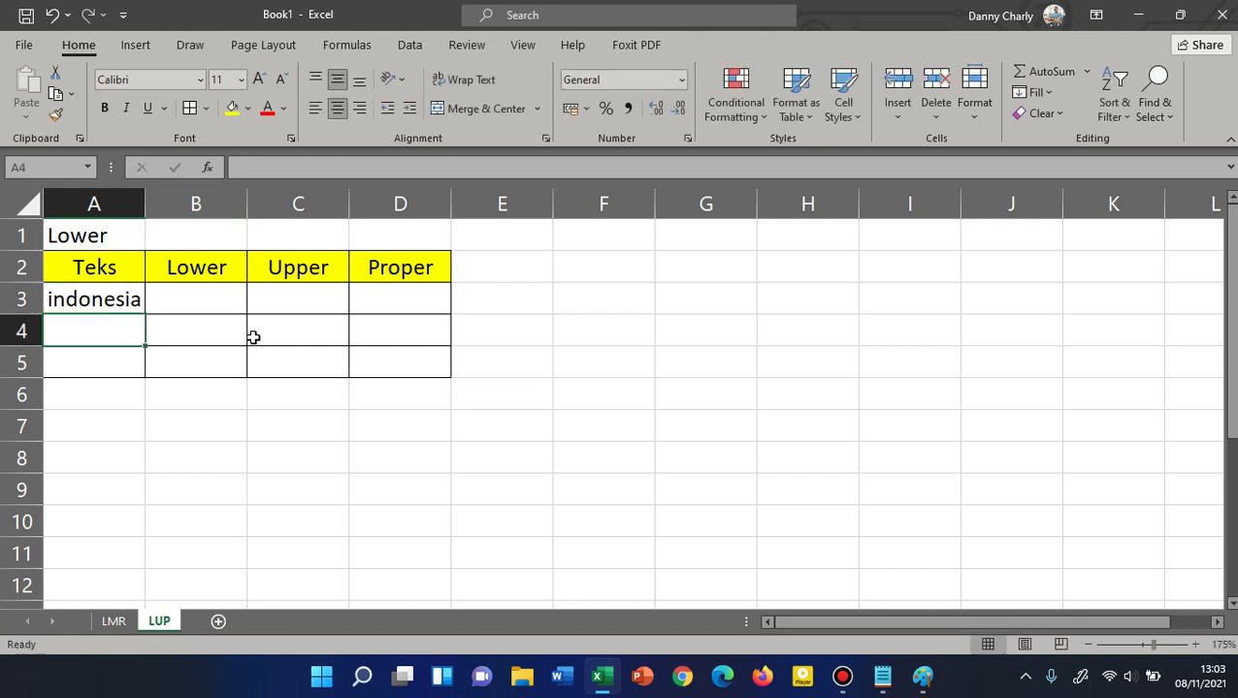
type("jepang")
key("Return")
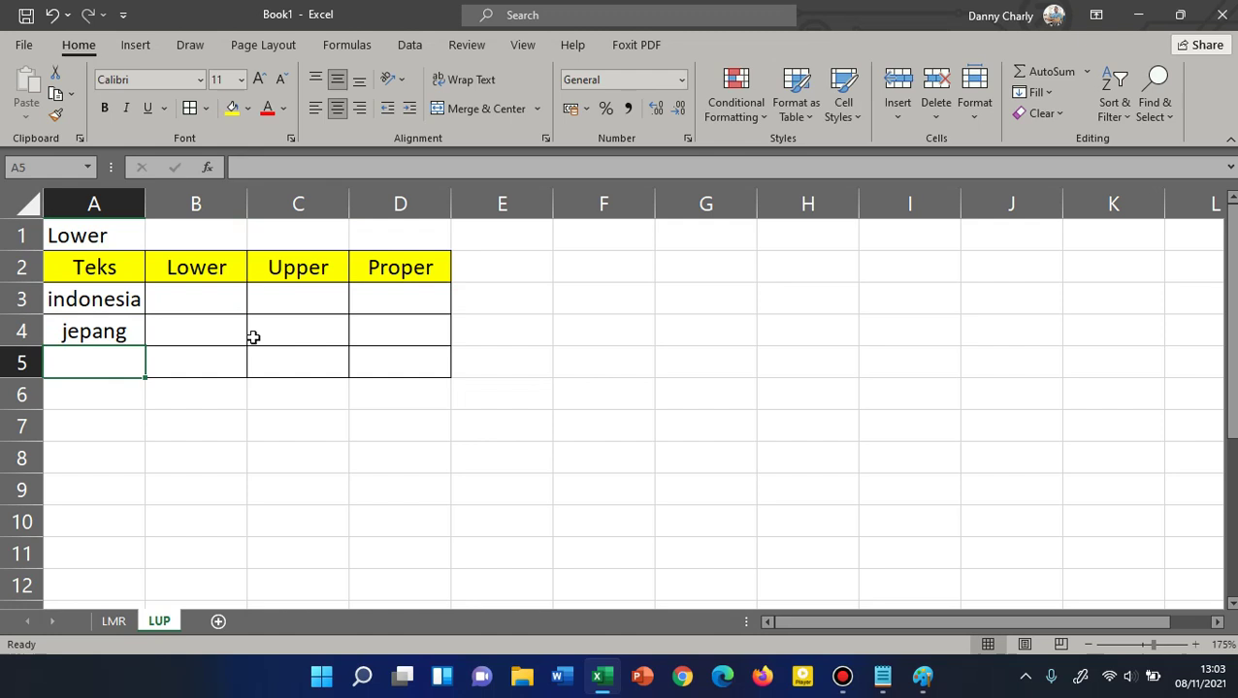
type("australia")
key("Return")
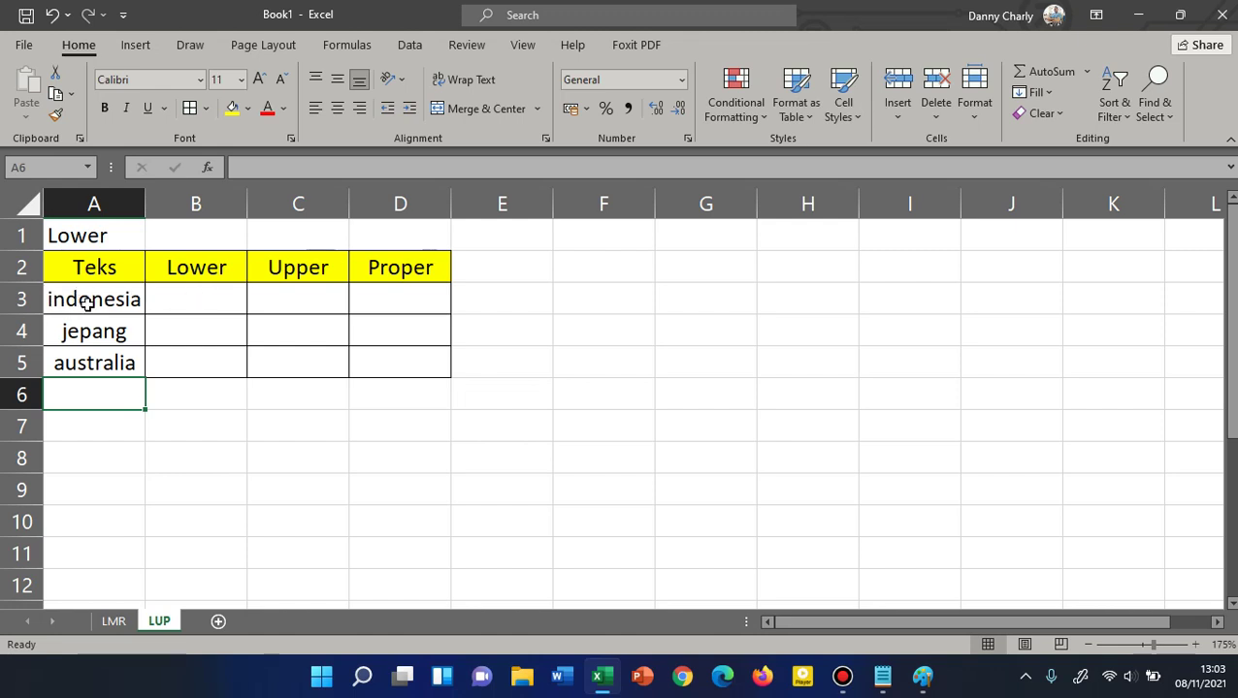
Enter =UPPER(A3) in C3 to show INDONESIA and autofit column C.
left_click(295, 302)
type("=")
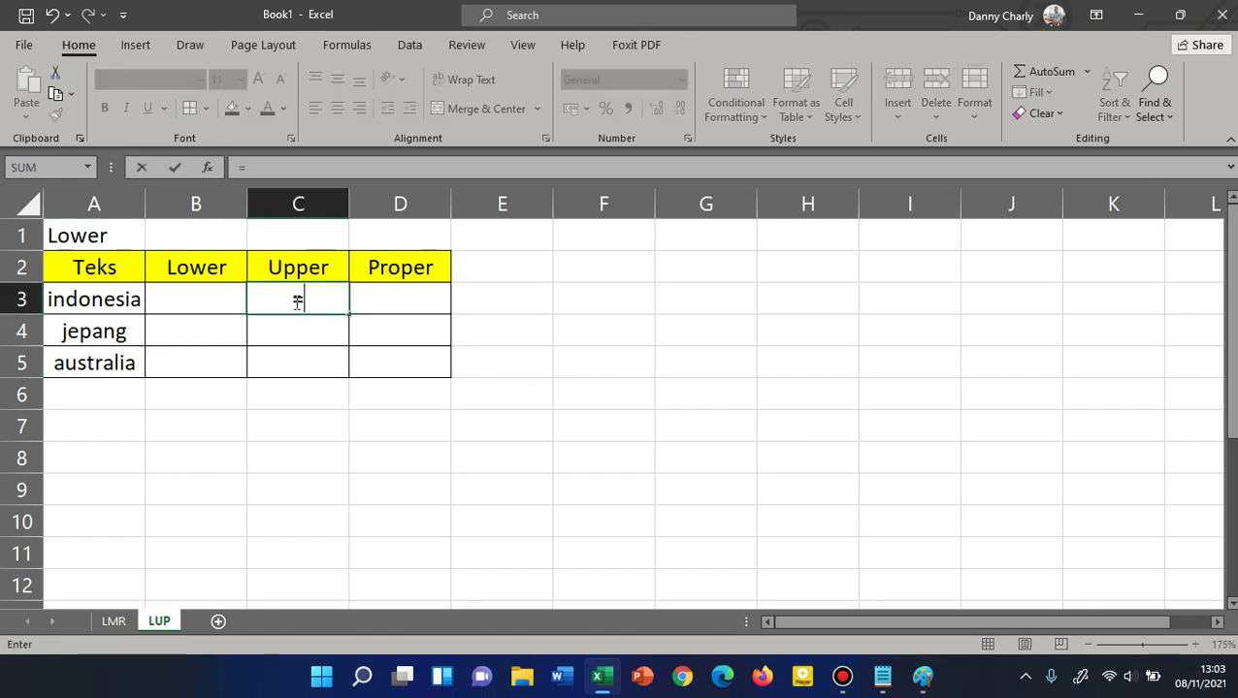
type("upper(")
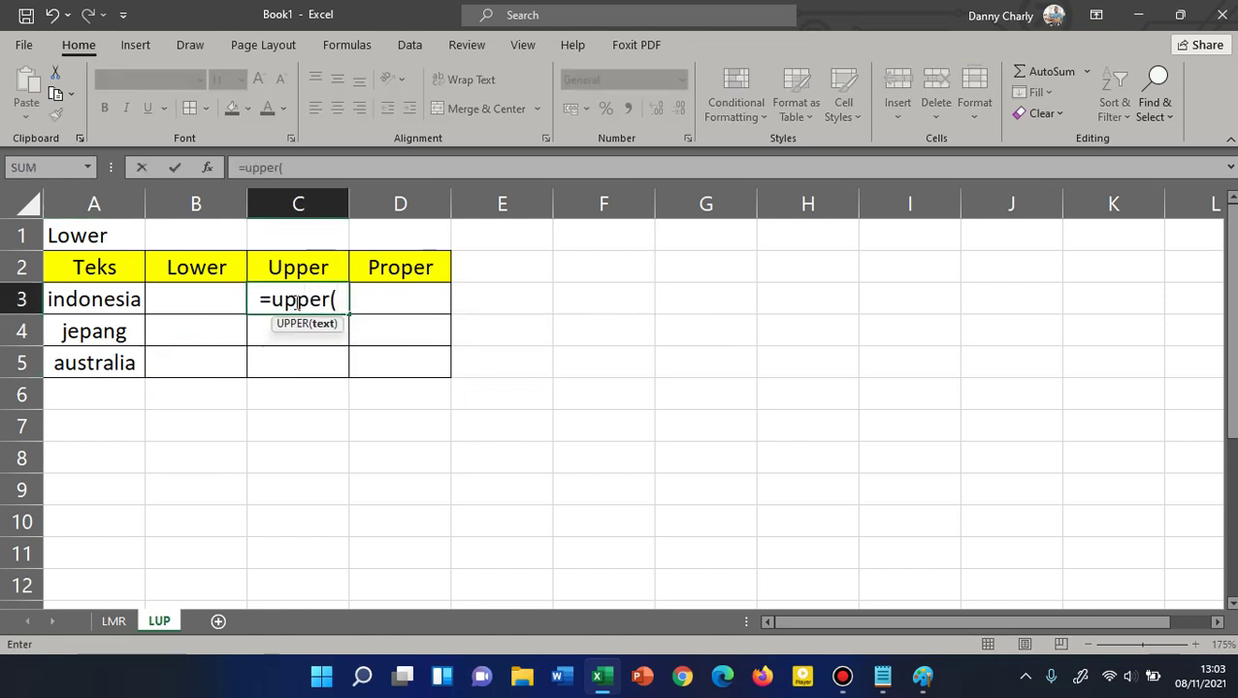
left_click(113, 306)
type(")")
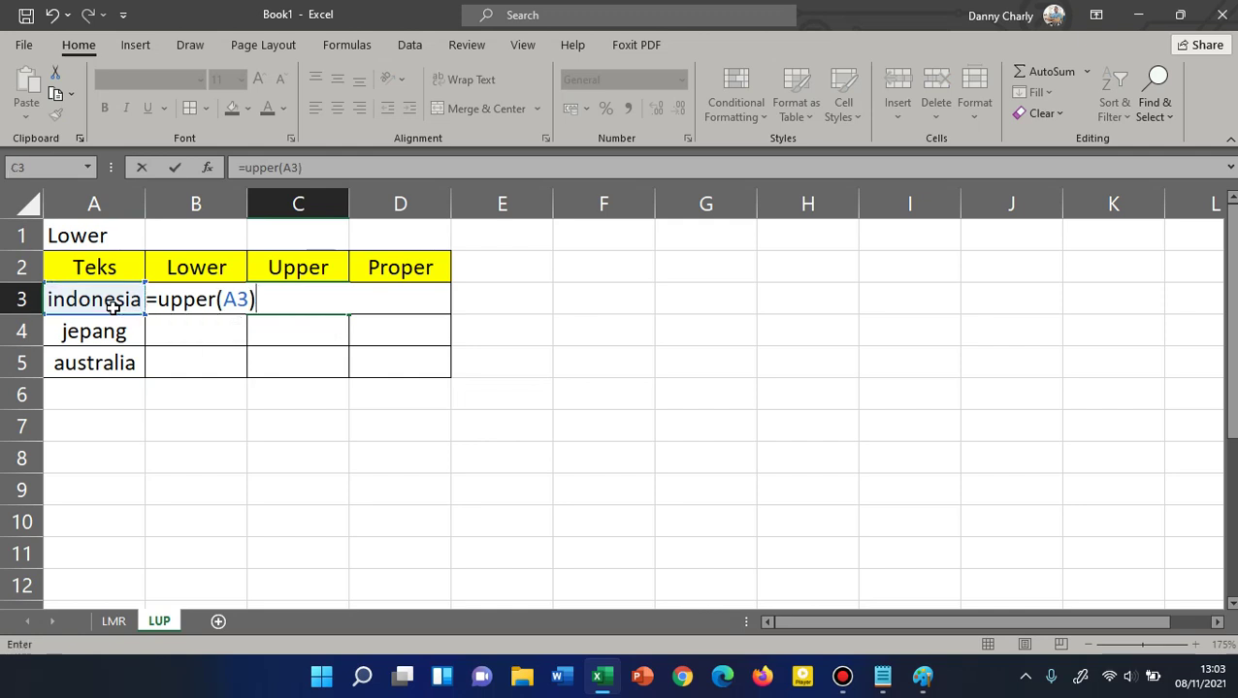
key("Return")
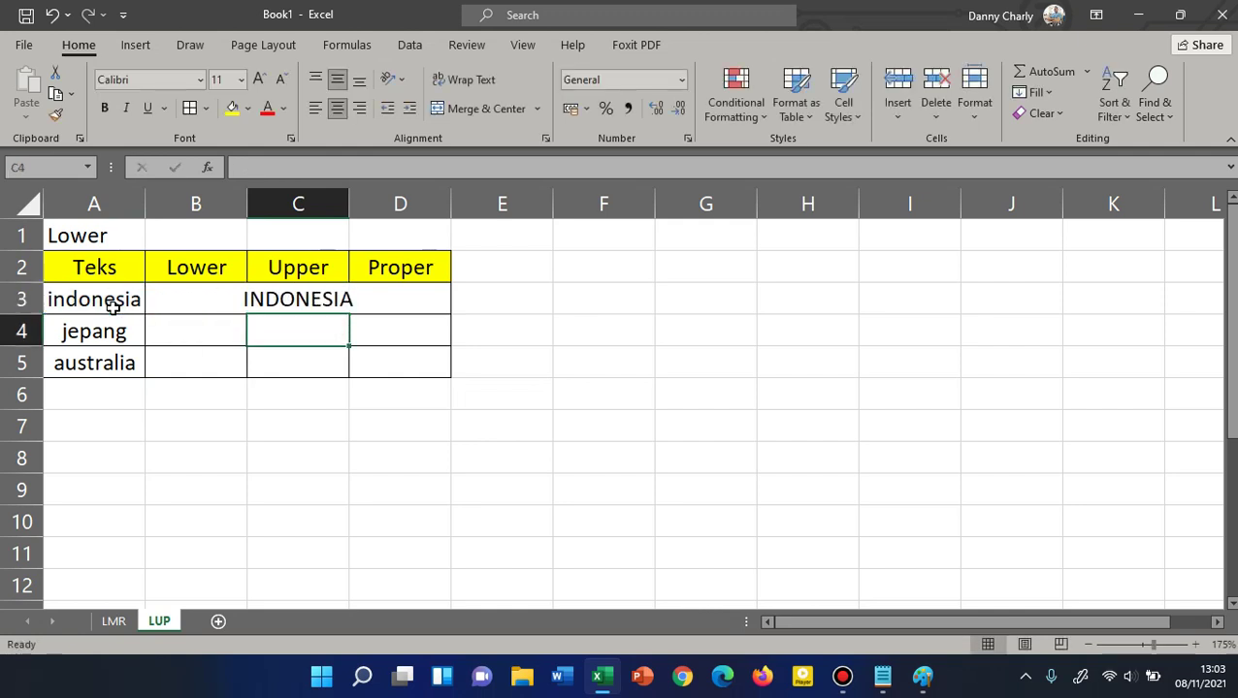
double_click(349, 204)
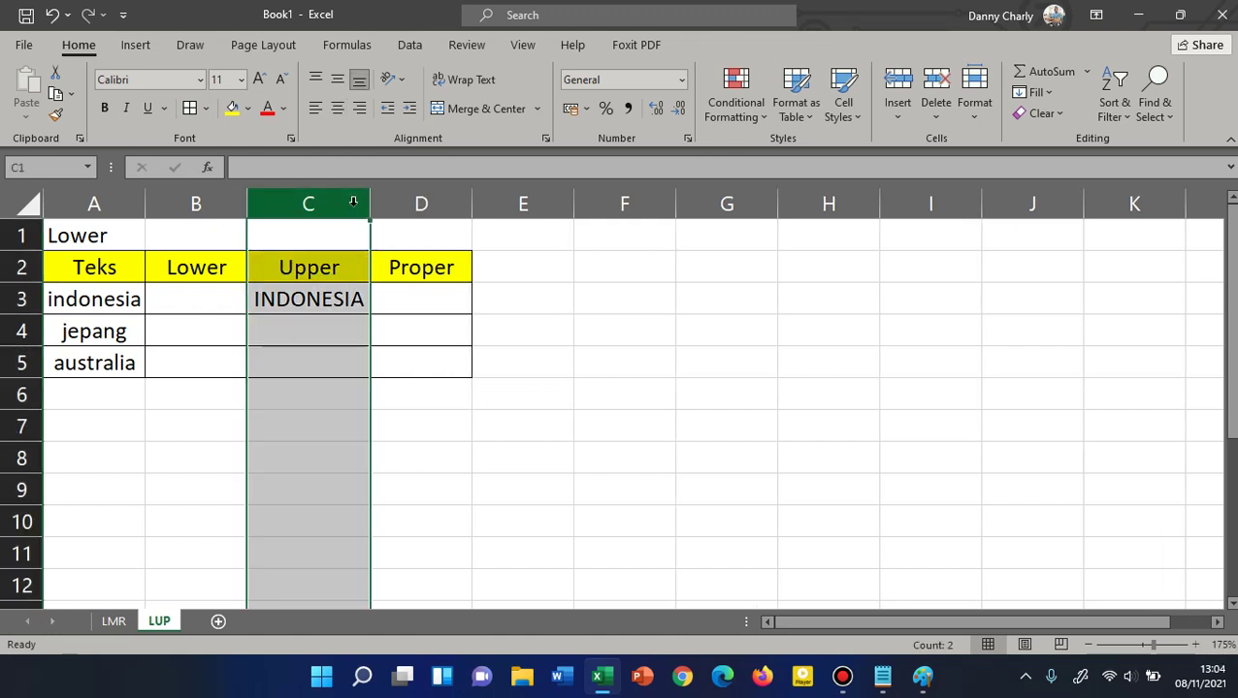
left_click(412, 351)
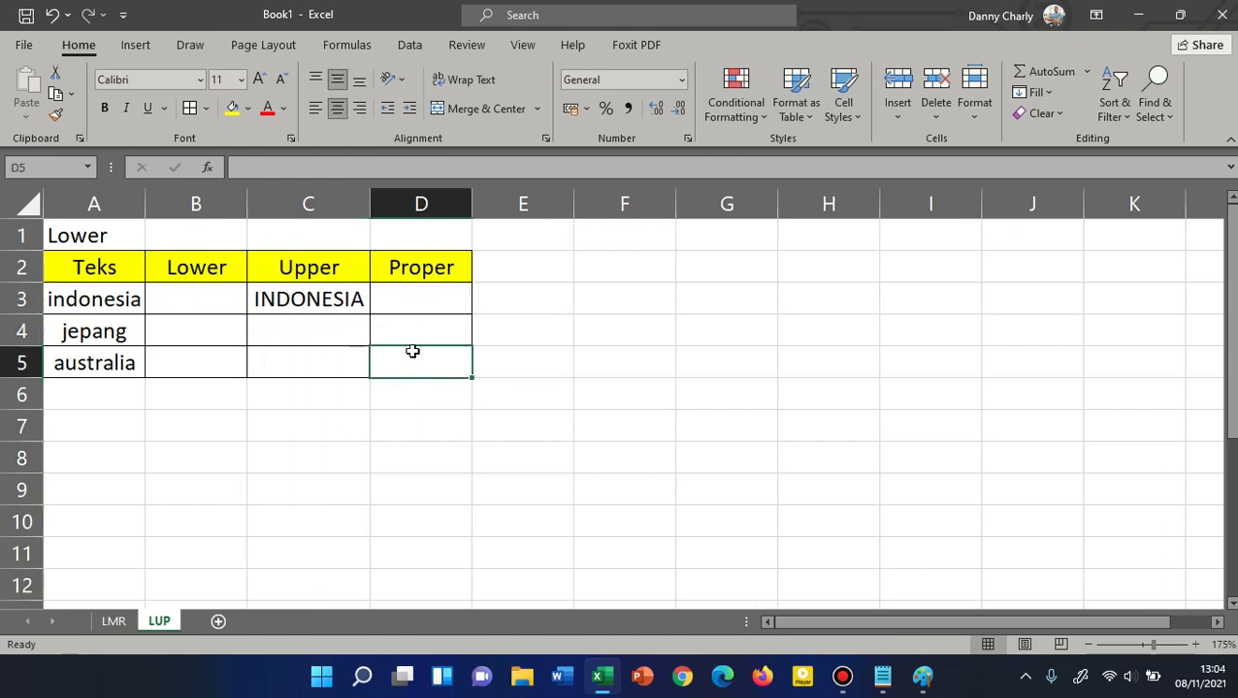
Add UPPER formulas in C4 and C5 showing JEPANG and AUSTRALIA.
left_click(349, 334)
type("=upper")
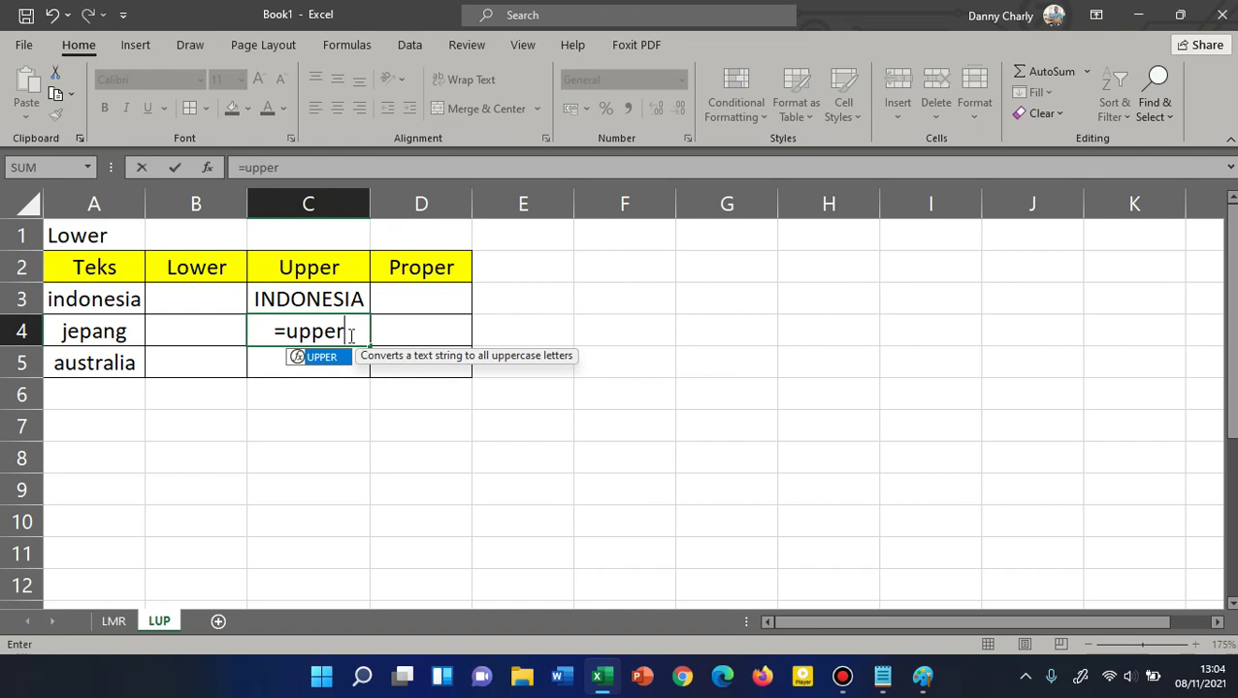
type("(")
left_click(90, 332)
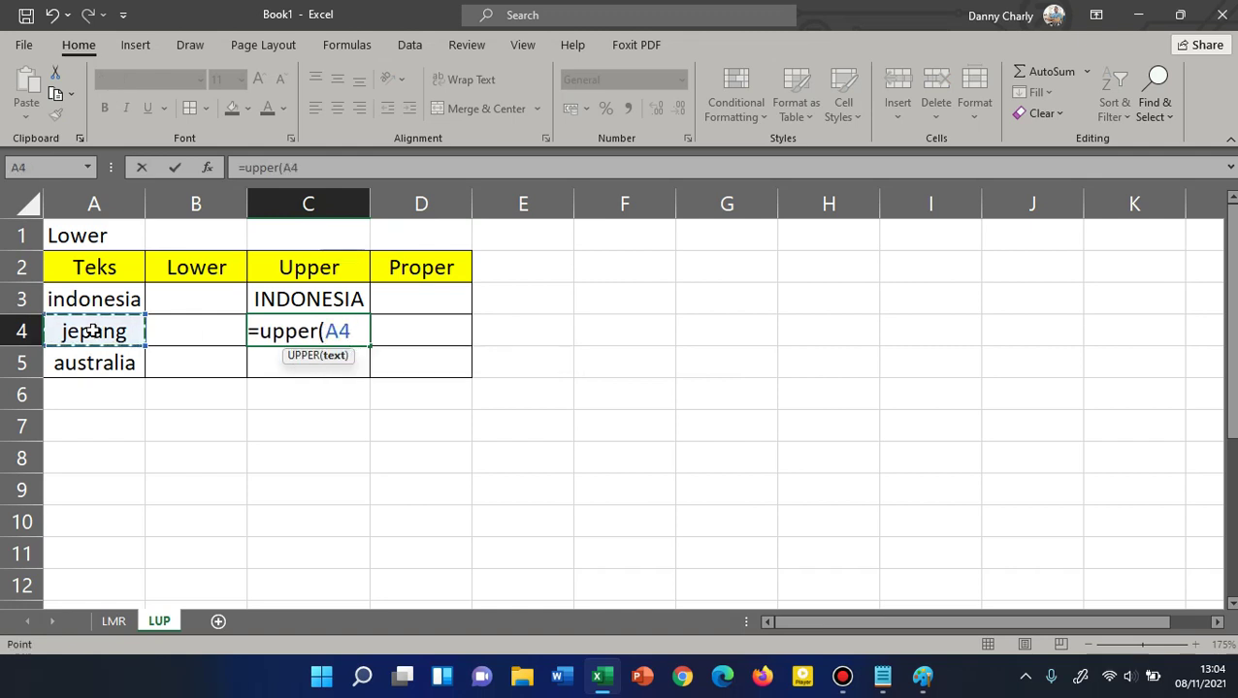
key("Return")
type("=upper(")
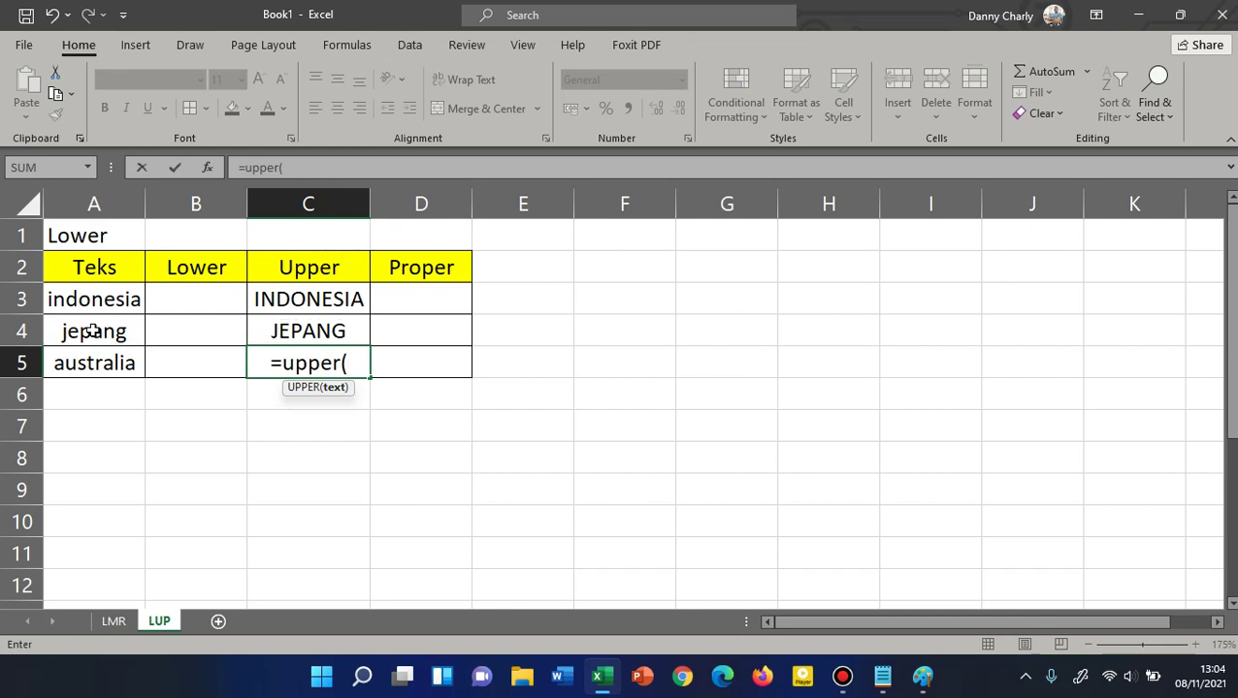
left_click(103, 361)
key("Return")
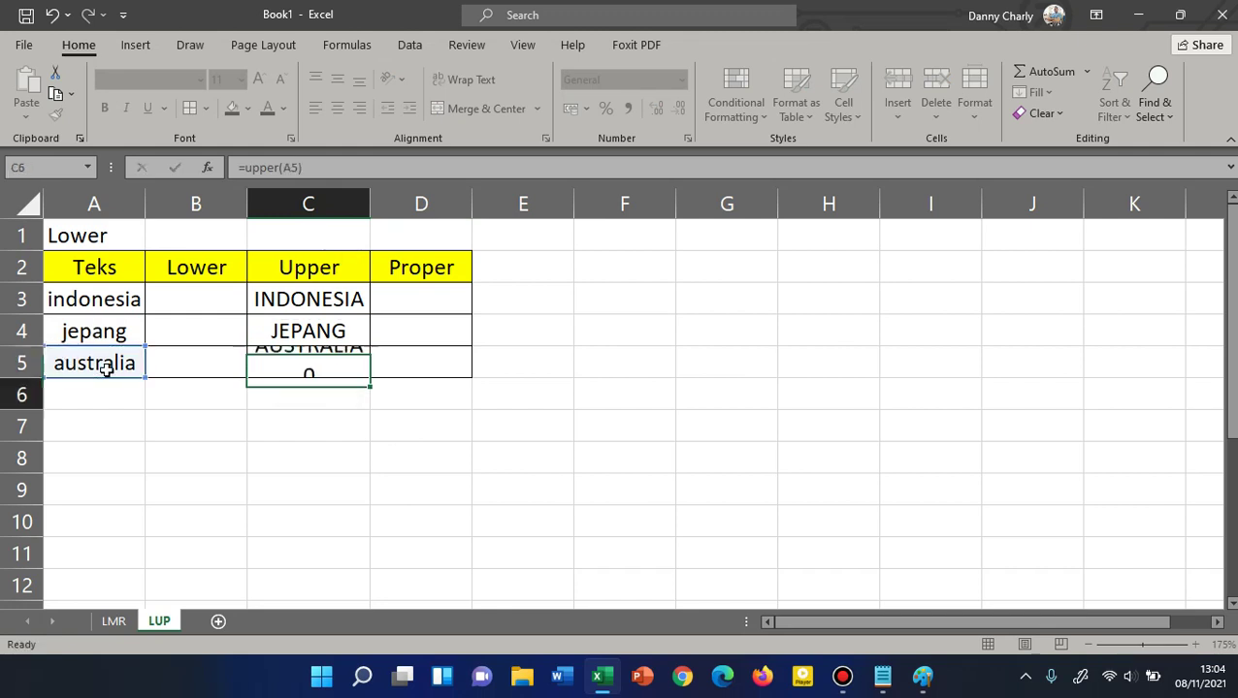
left_click(194, 301)
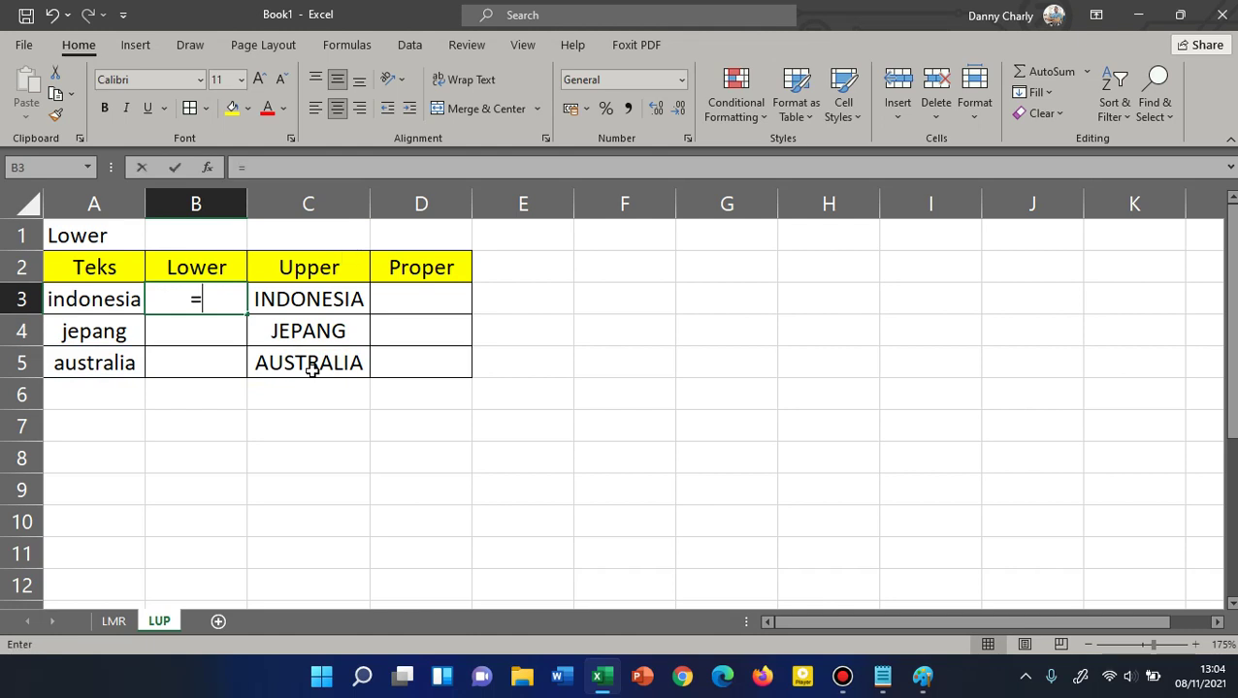
Enter =LOWER(C3), =LOWER(C4), =LOWER(C5) in B3:B5, showing indonesia, jepang, australia.
type("=lower")
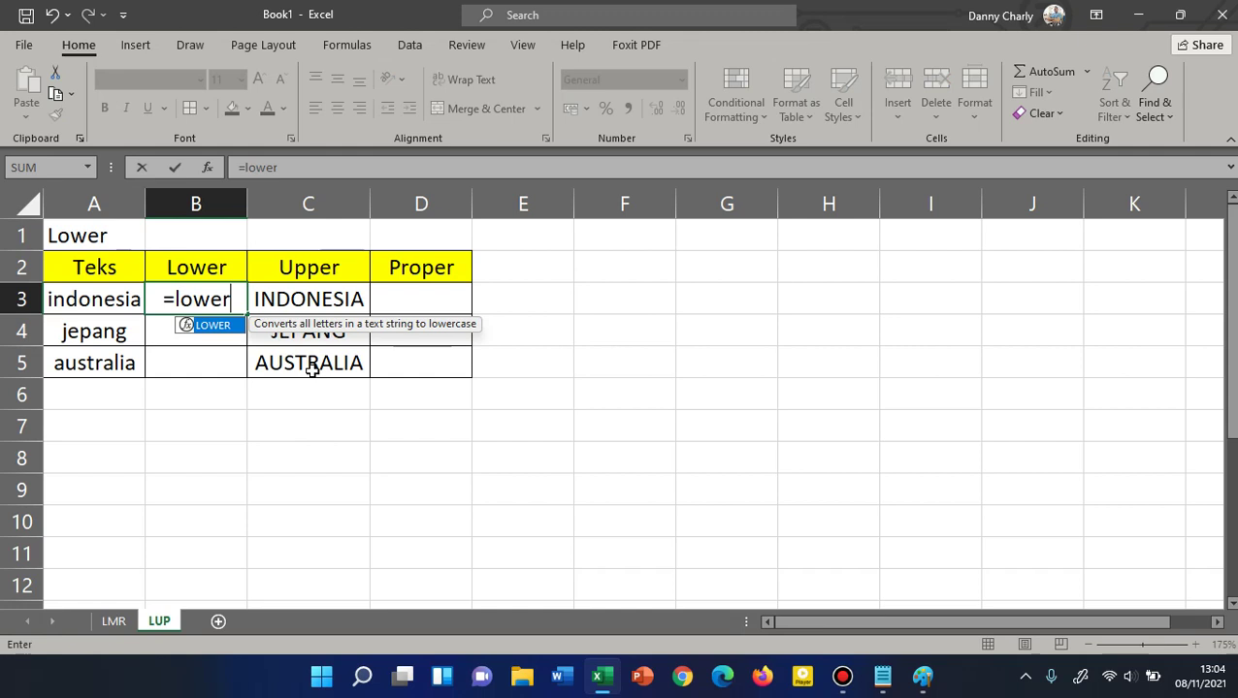
type("(")
left_click(342, 309)
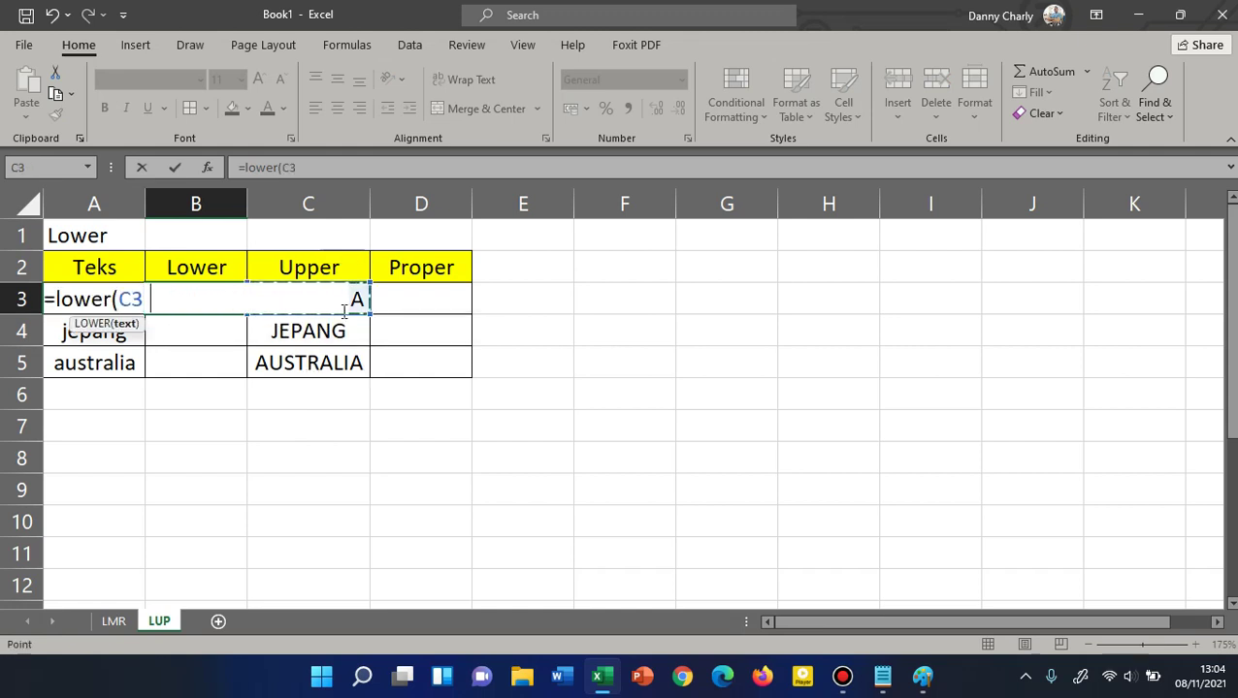
key("Return")
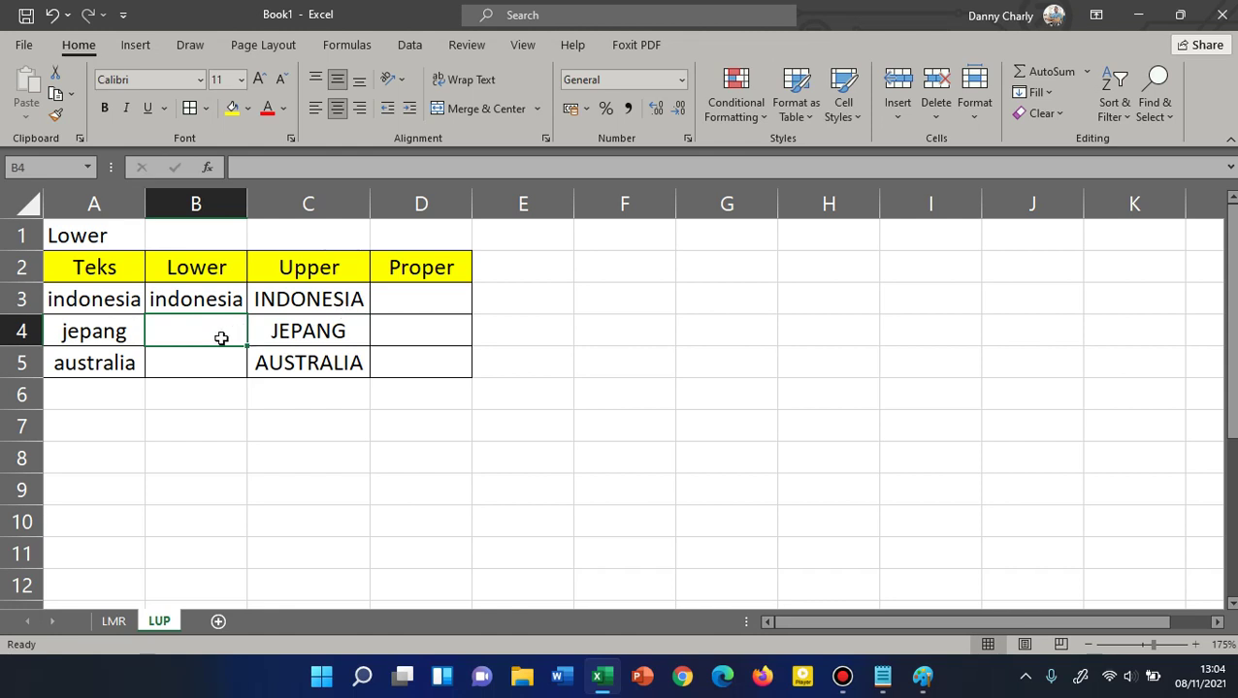
type("=lower(")
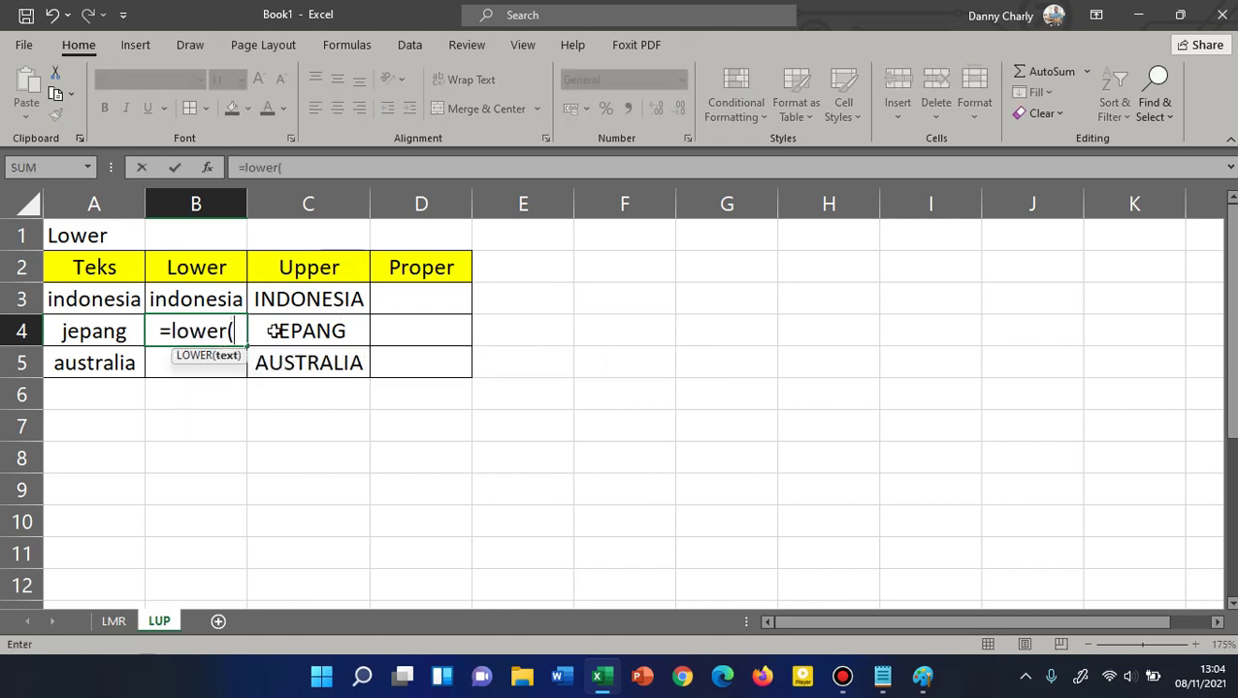
left_click(289, 328)
key("Return")
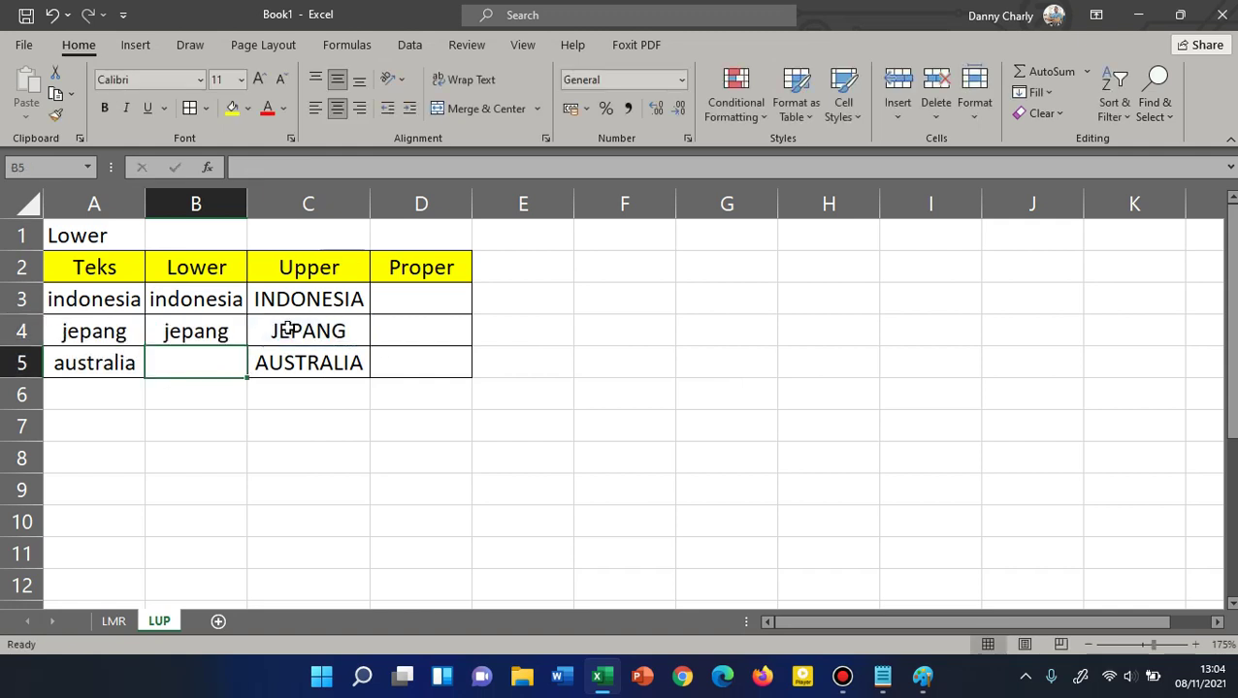
type("=lower(")
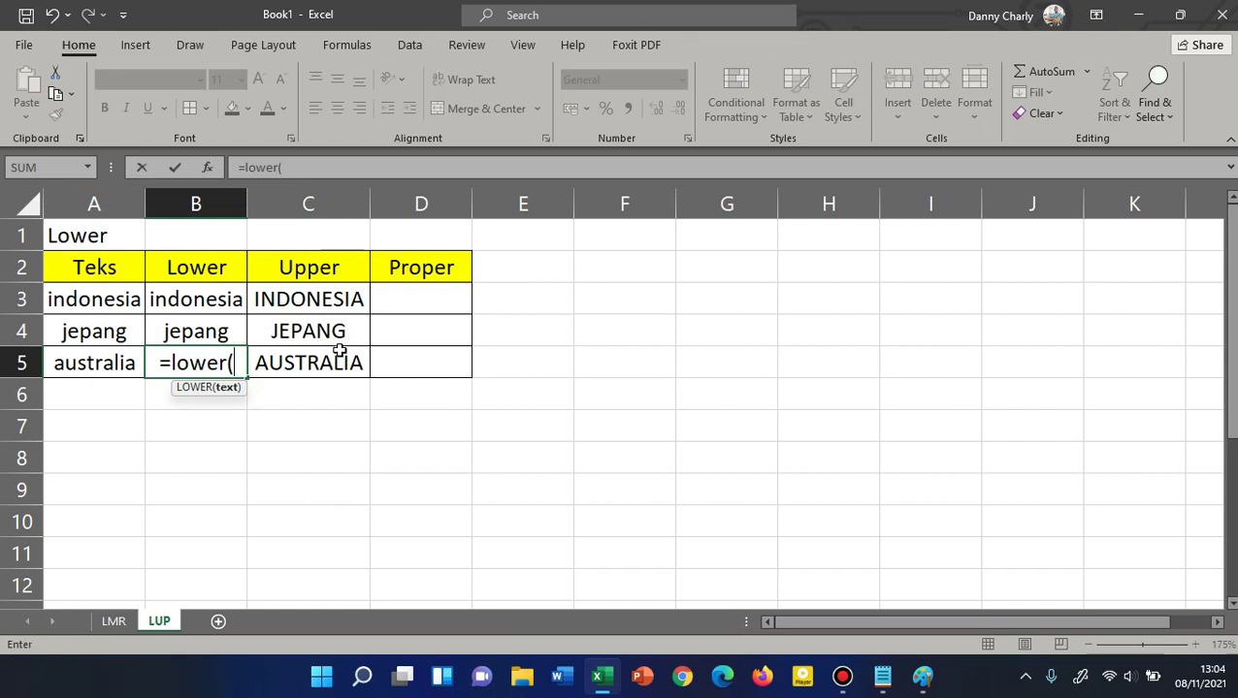
left_click(325, 362)
key("Return")
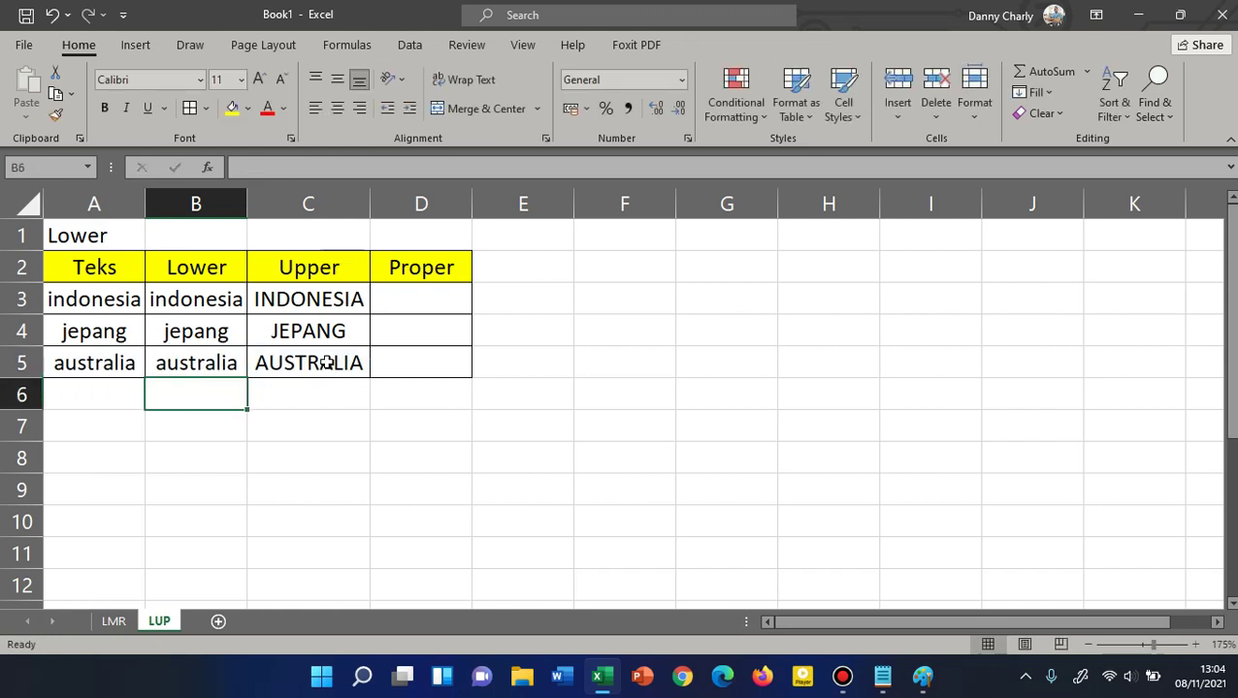
left_click(449, 297)
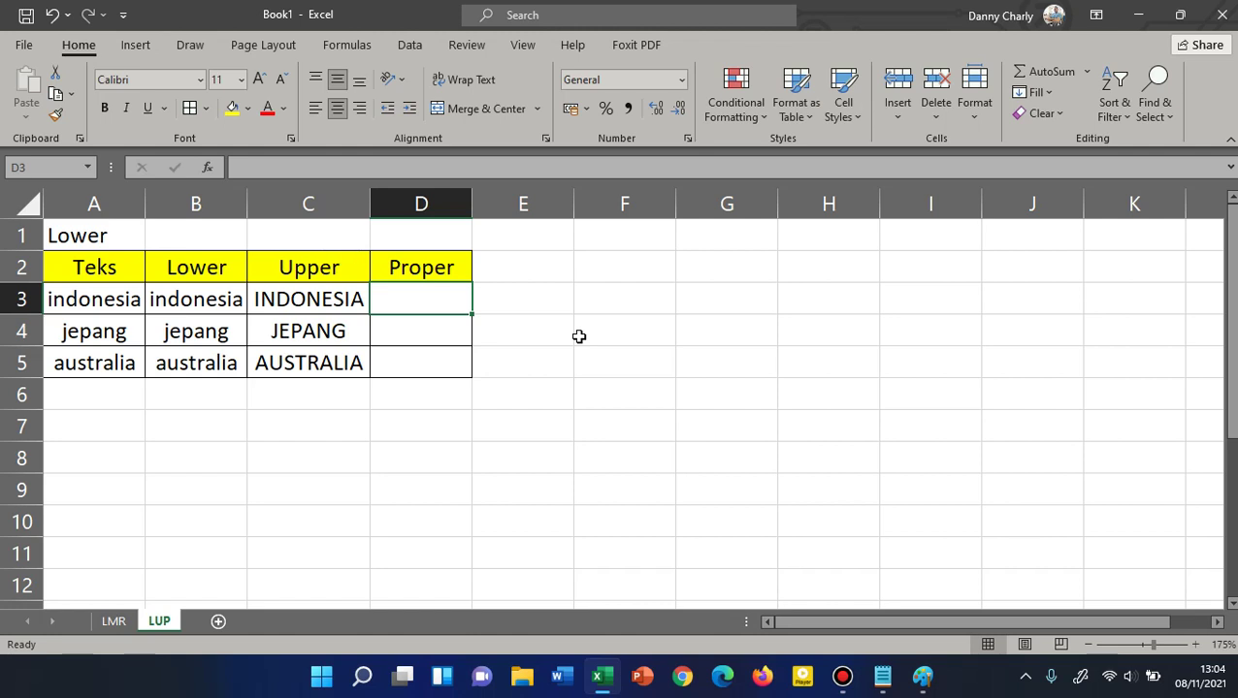
Enter =PROPER(A3) in D3 and fill it down to D5, giving Indonesia, Jepang, Australia.
type("=p")
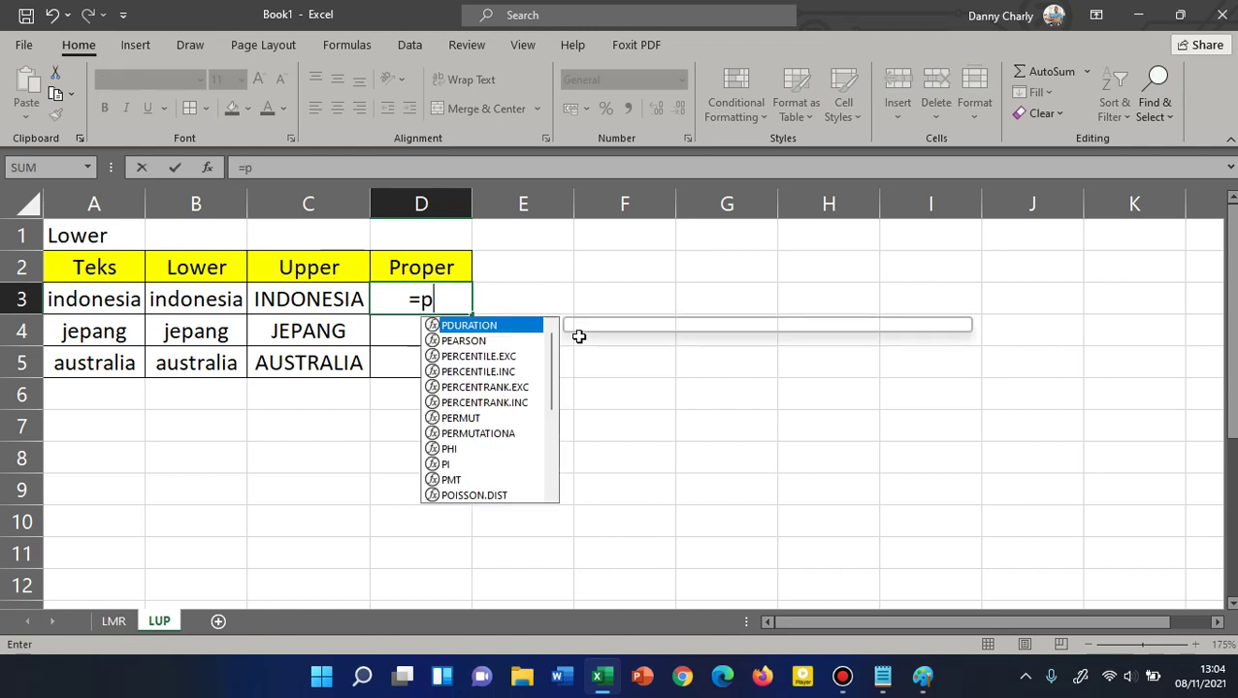
type("roper")
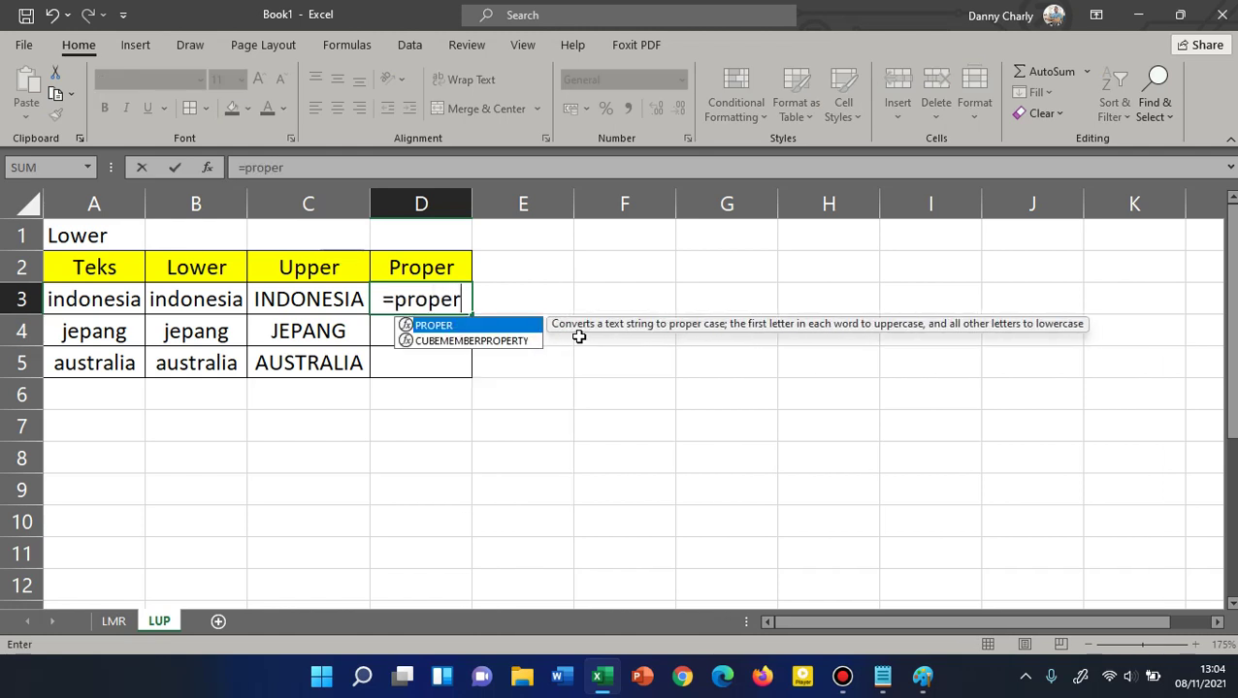
type("(")
left_click(108, 304)
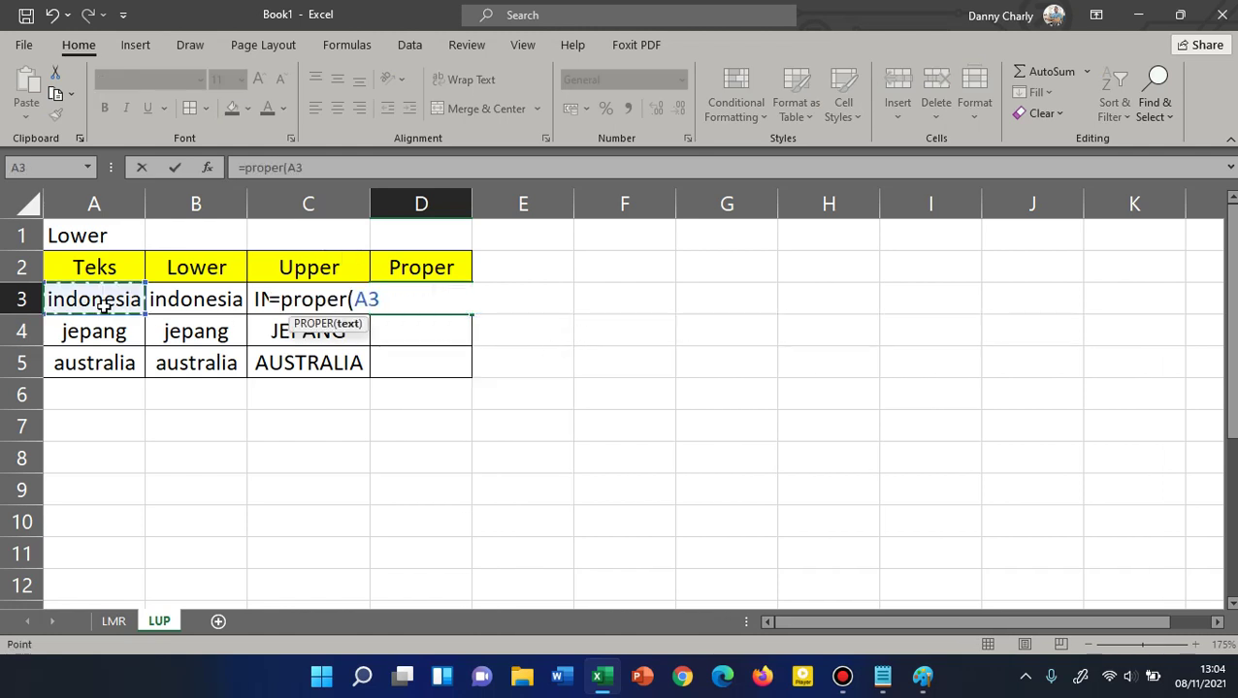
key("Return")
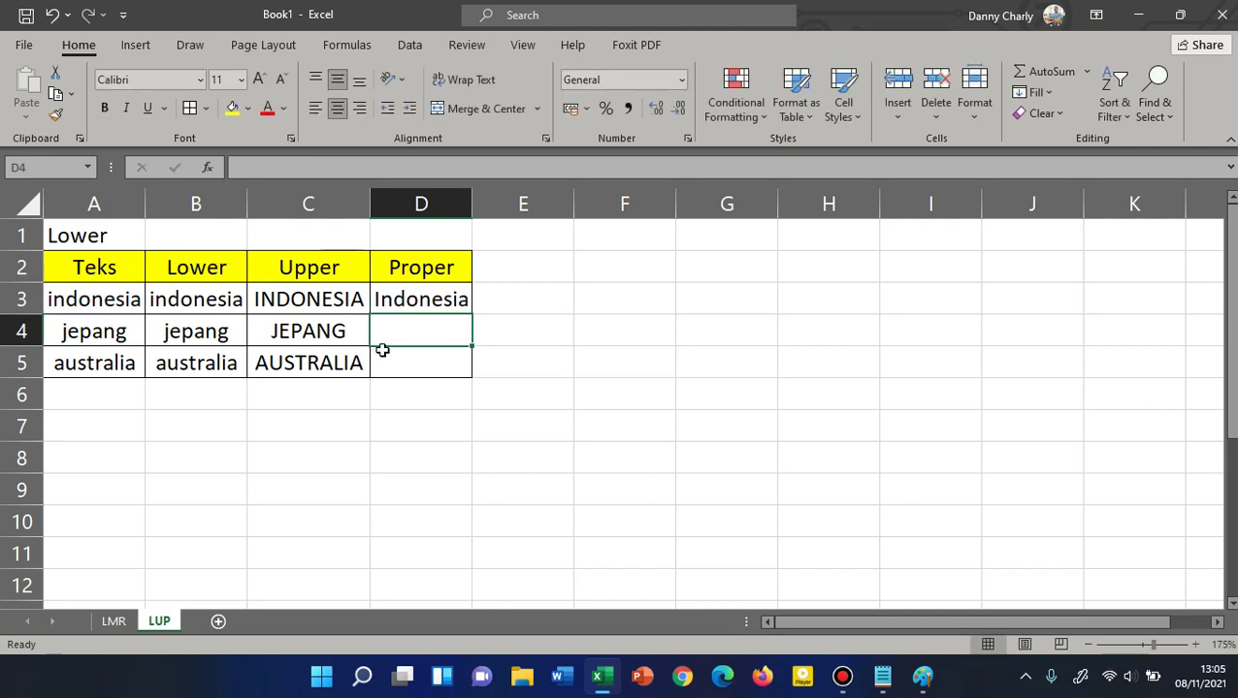
left_click(427, 303)
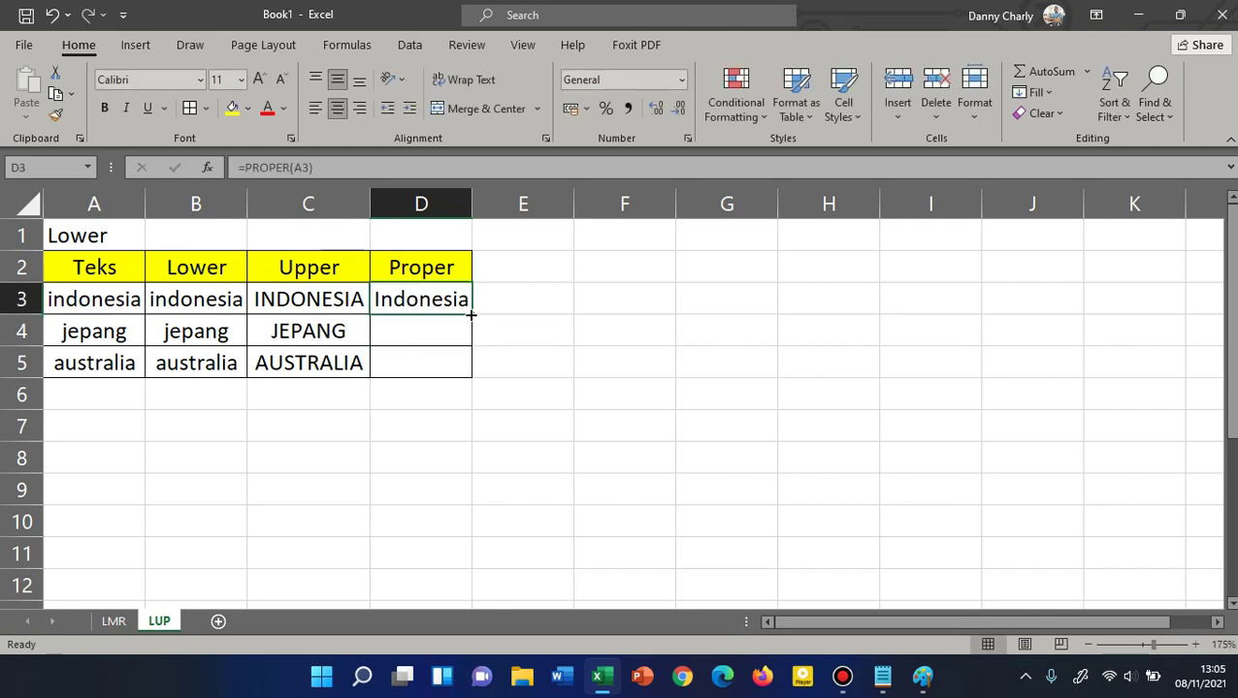
left_click_drag(472, 315, 456, 369)
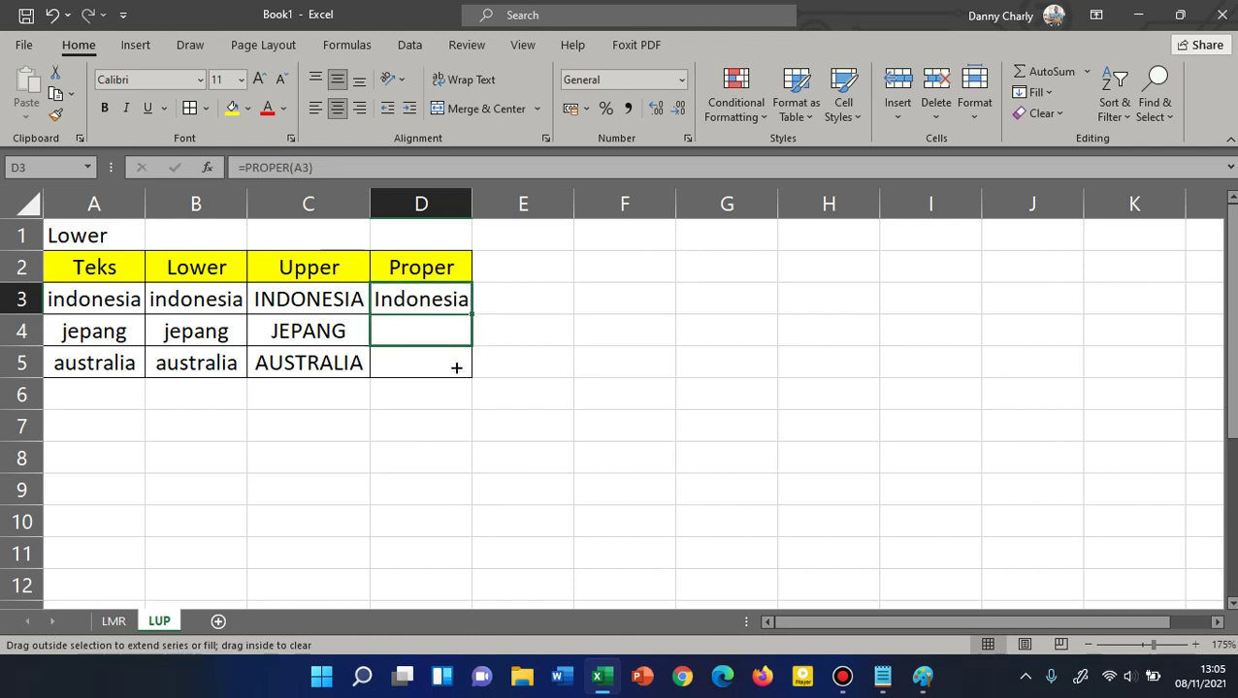
left_click(514, 300)
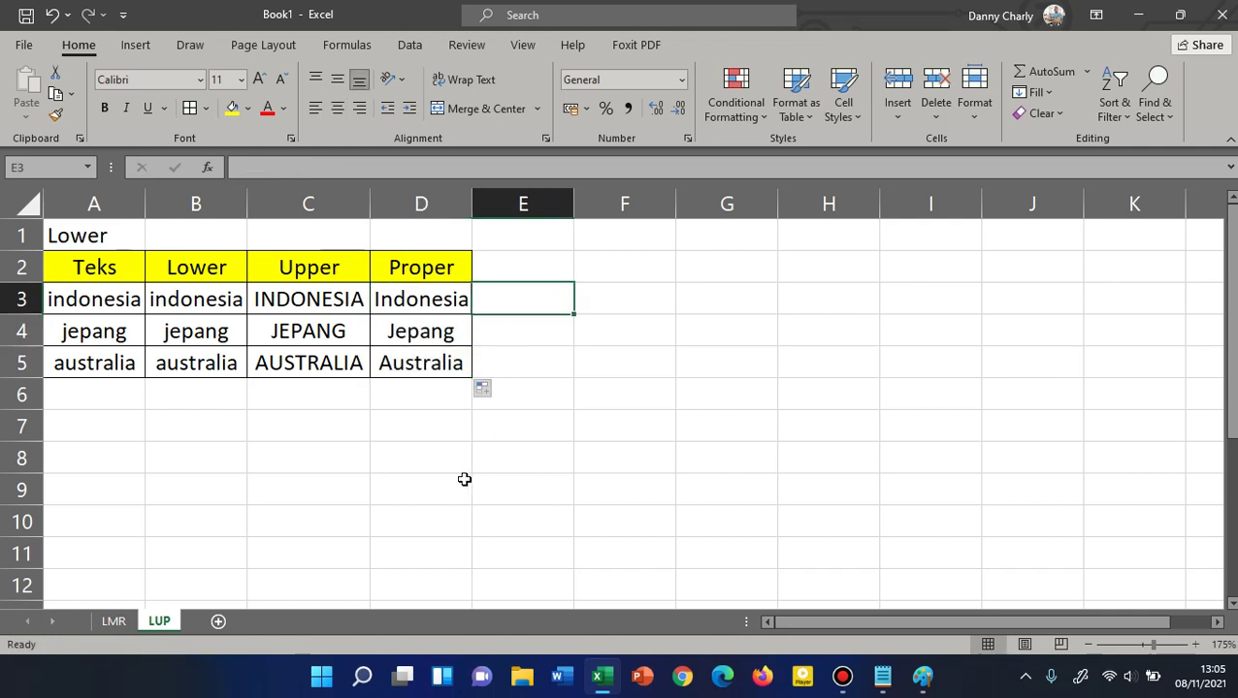